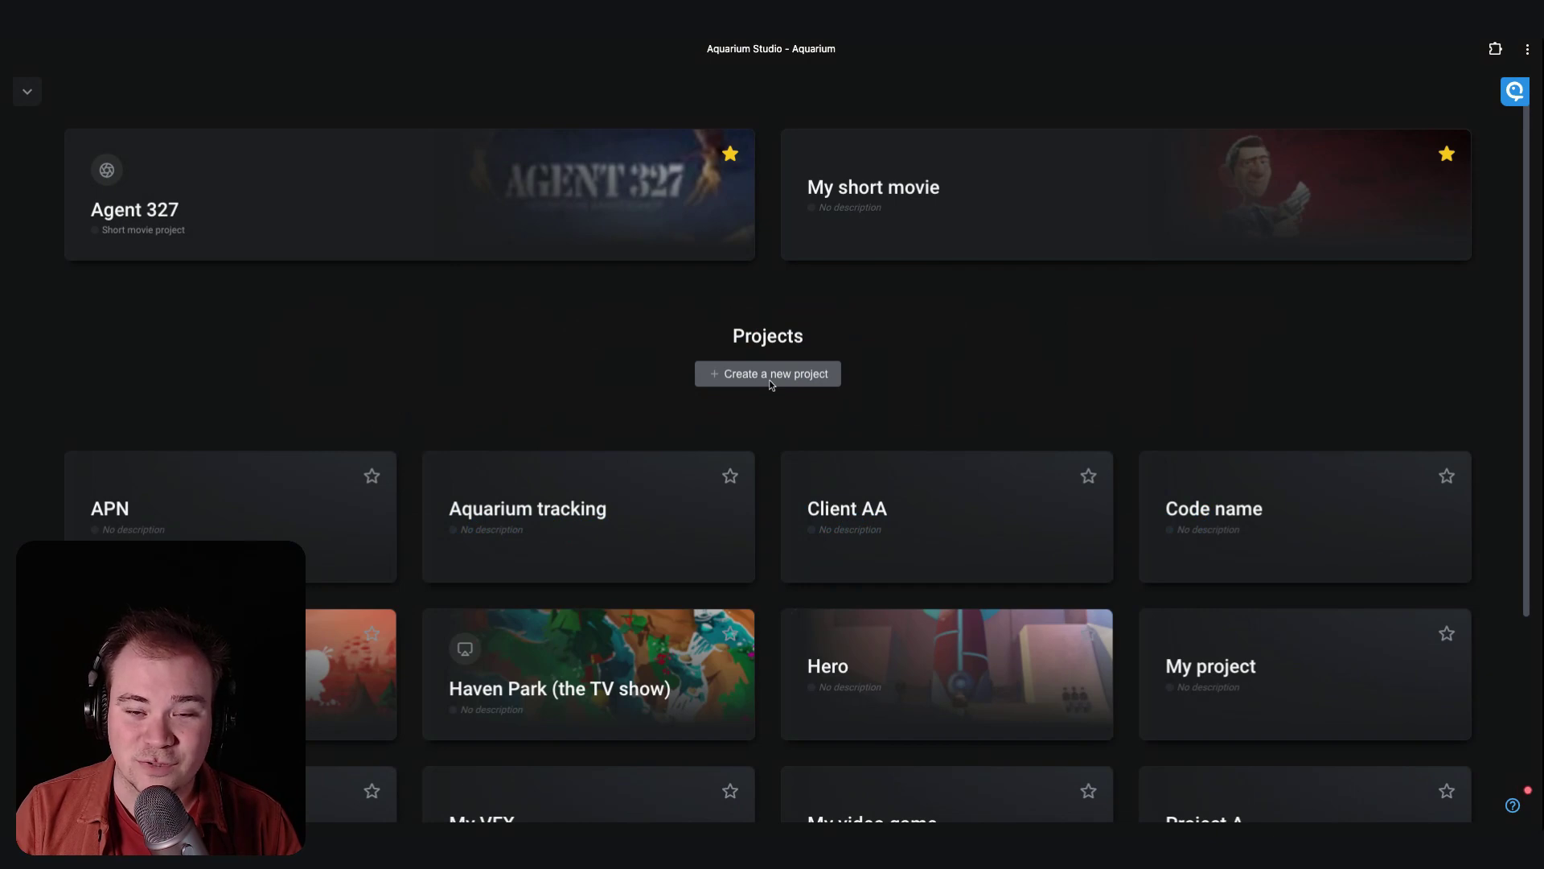
Start a new project with the Short / Movie / Ads purpose and continue to its naming page.
{"action": "left_click", "coordinate": [770, 378]}
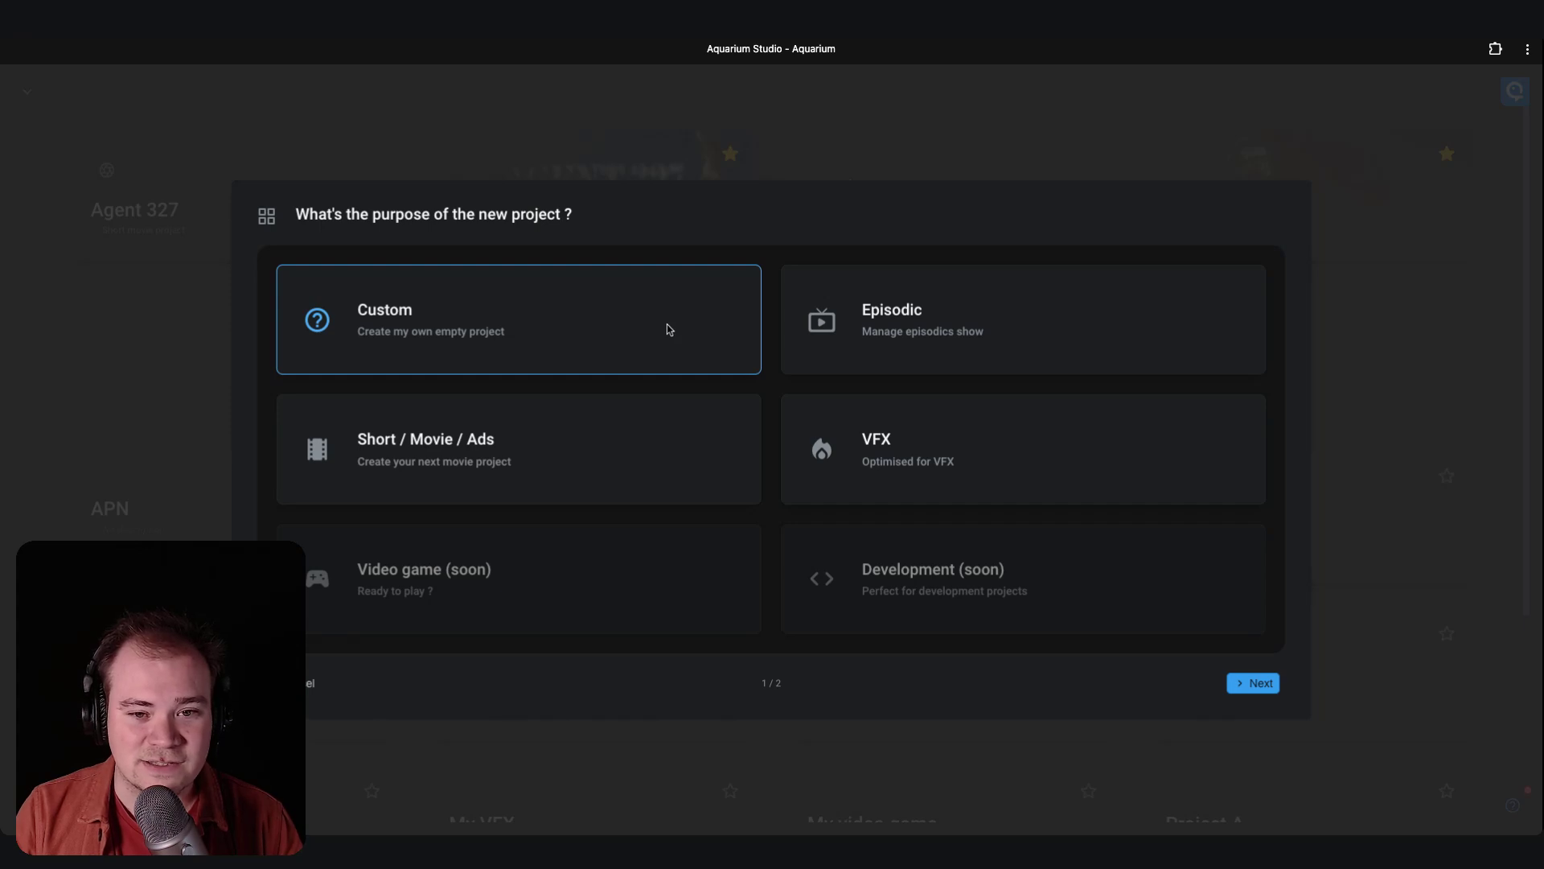
{"action": "left_click", "coordinate": [888, 333]}
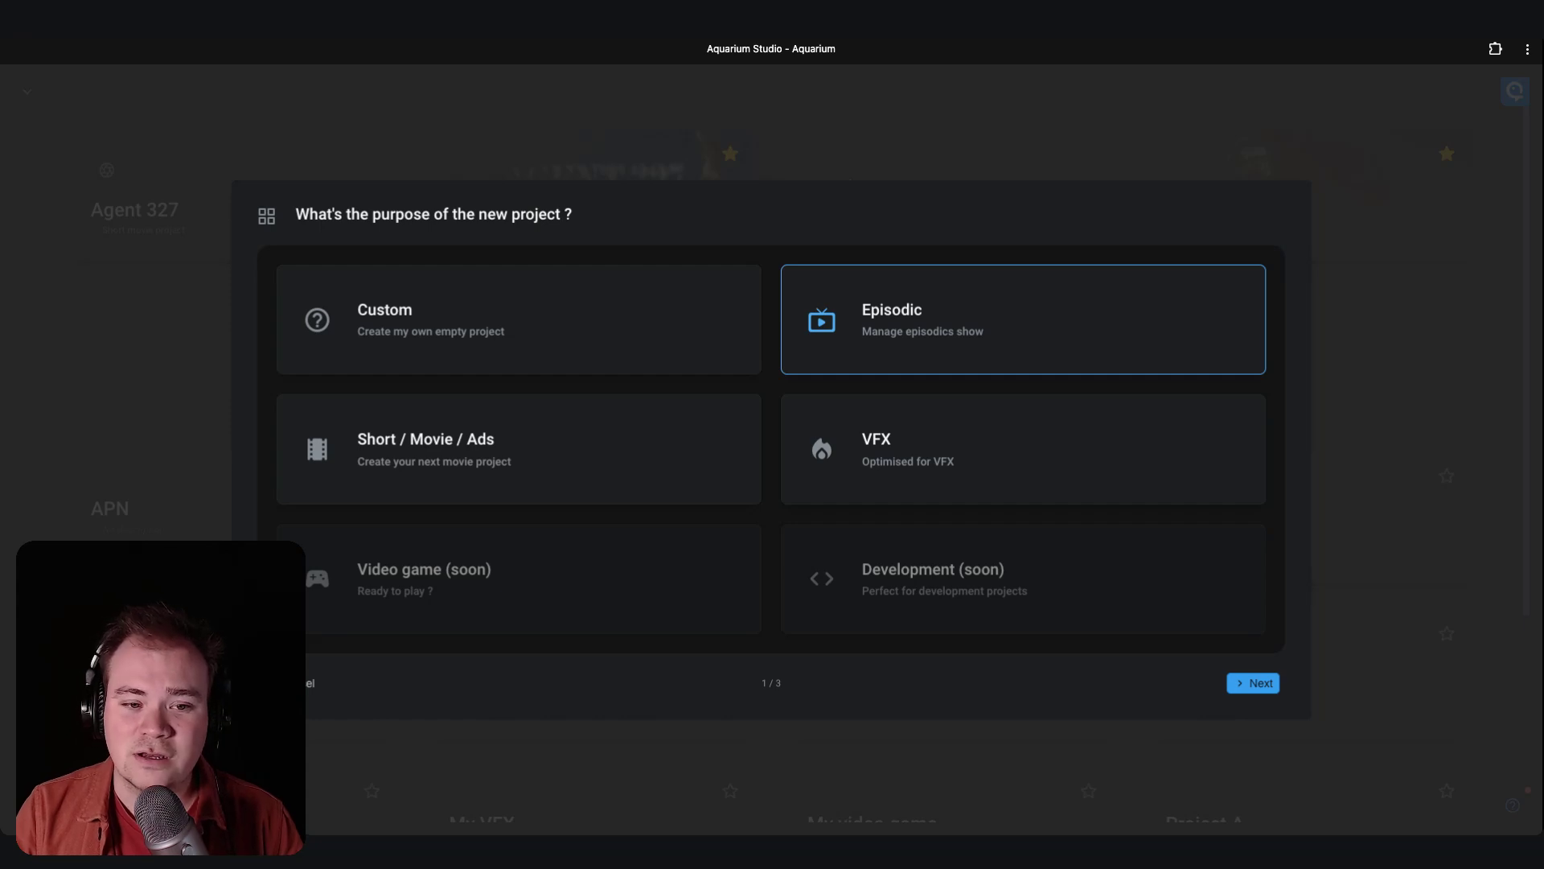
{"action": "left_click", "coordinate": [427, 449]}
{"action": "left_click", "coordinate": [893, 438]}
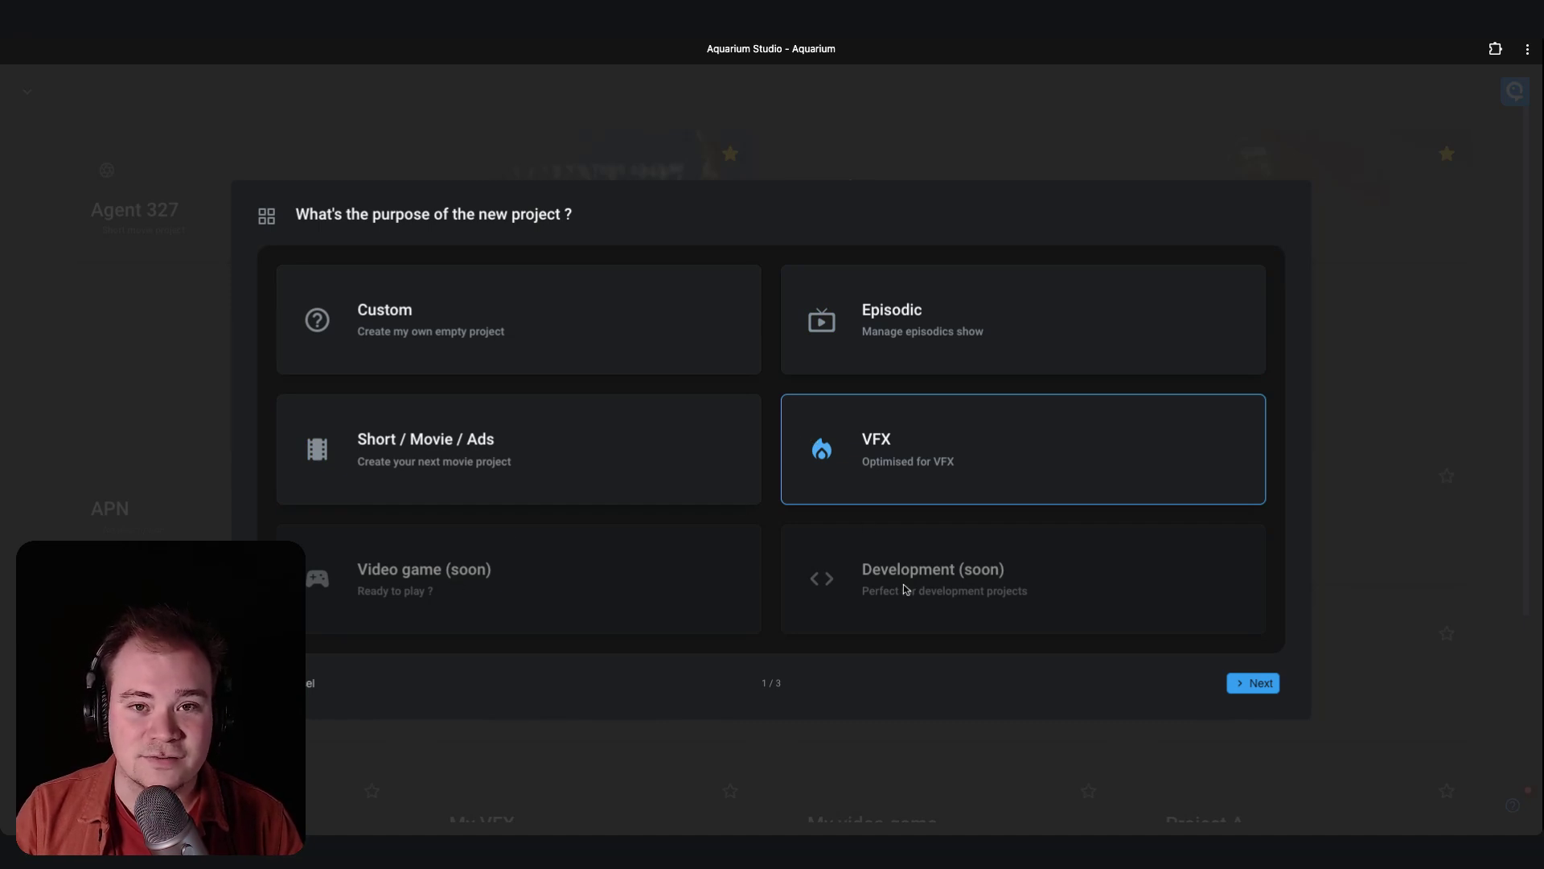
{"action": "left_click", "coordinate": [609, 309]}
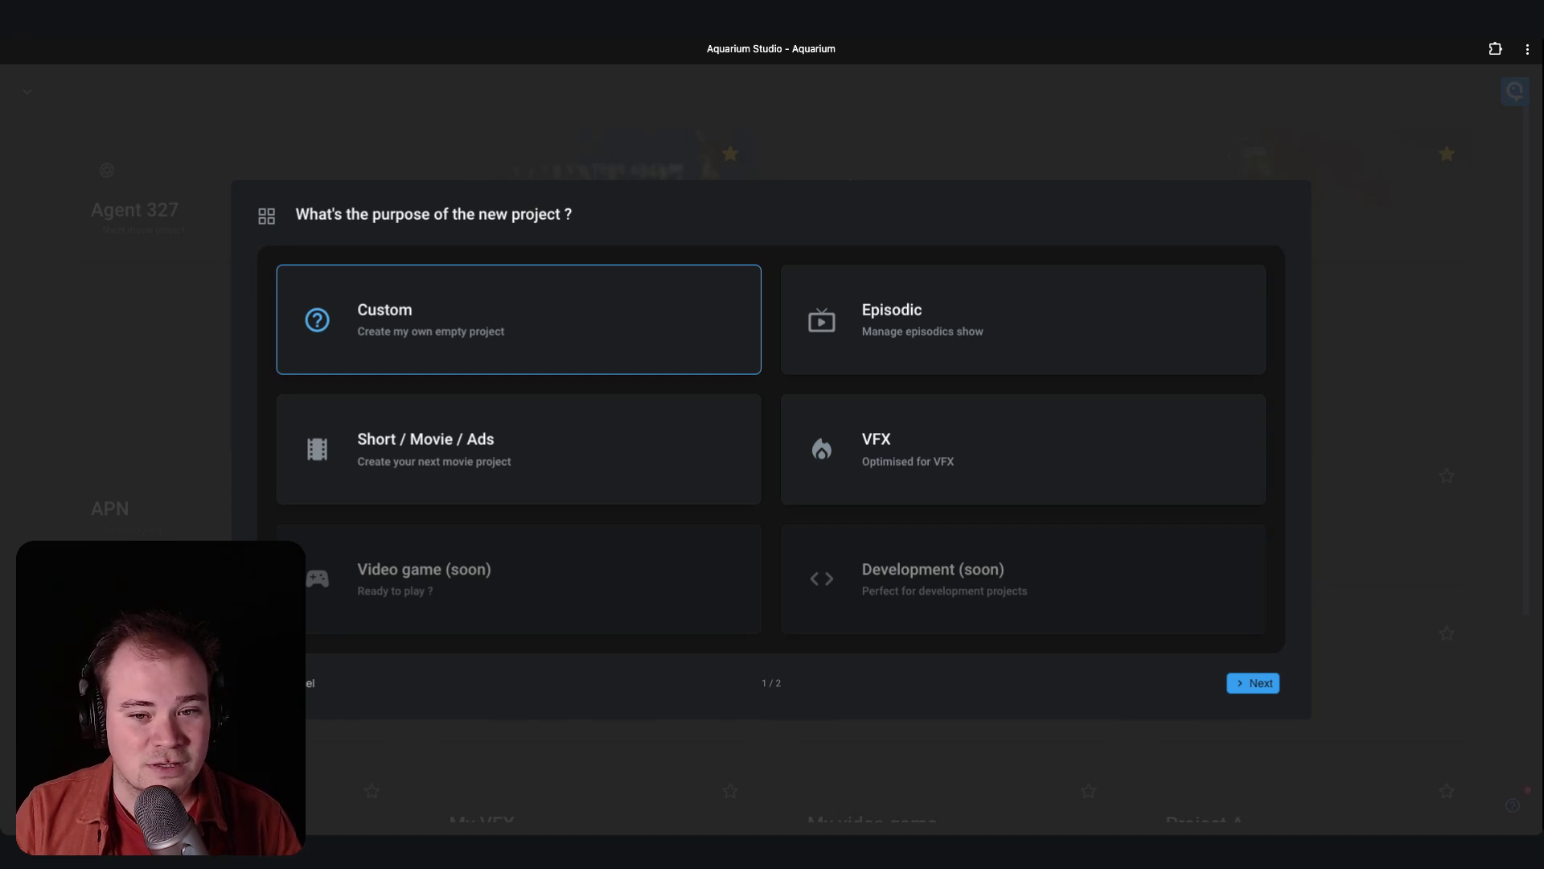
{"action": "left_click", "coordinate": [590, 424]}
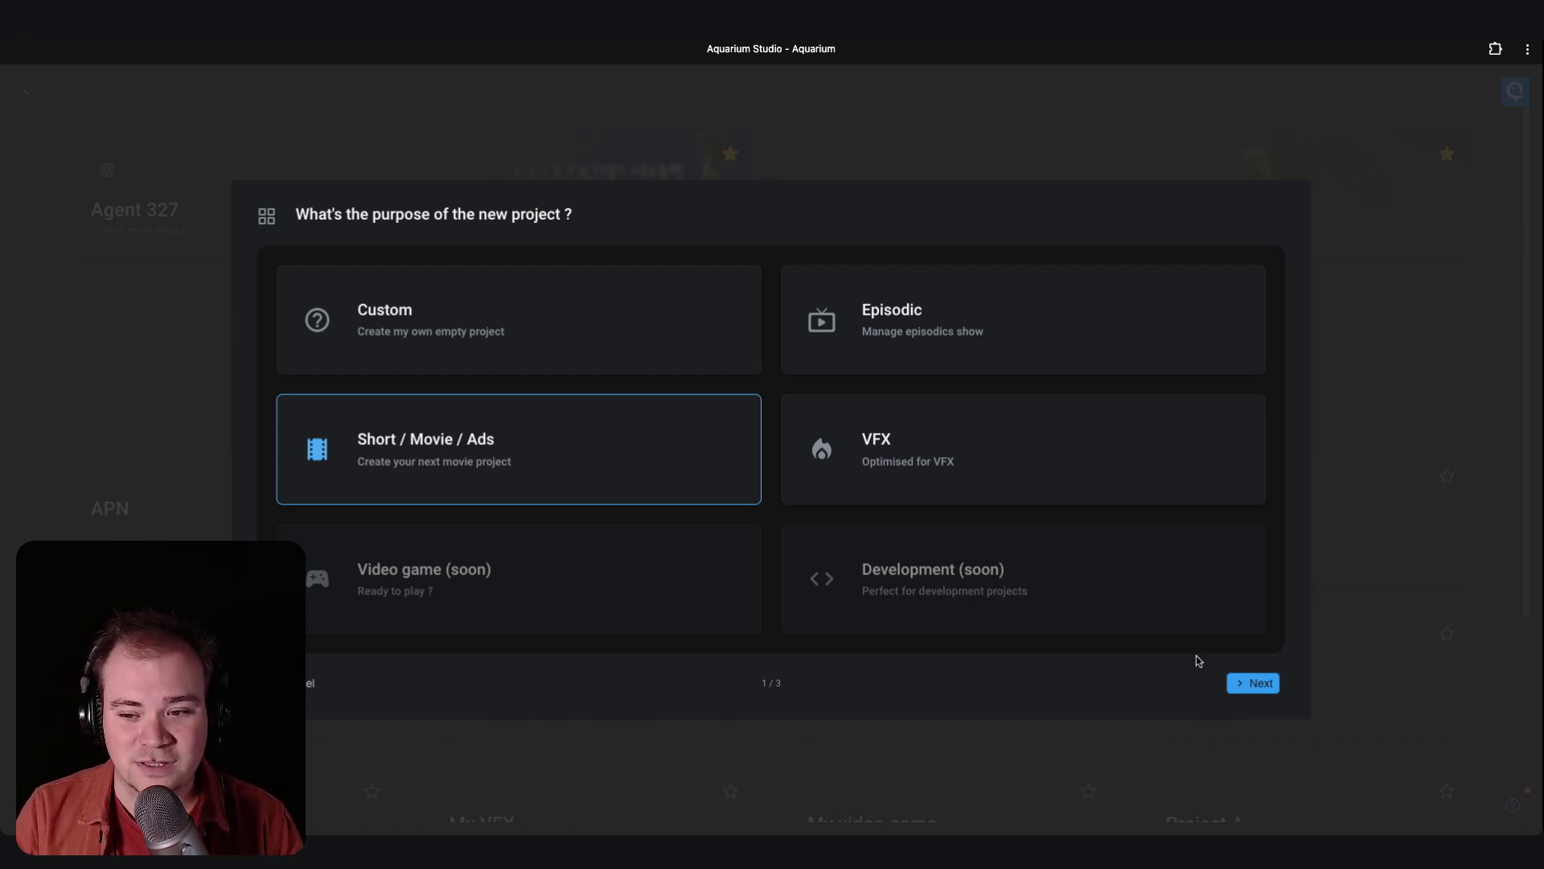
{"action": "left_click", "coordinate": [1243, 684]}
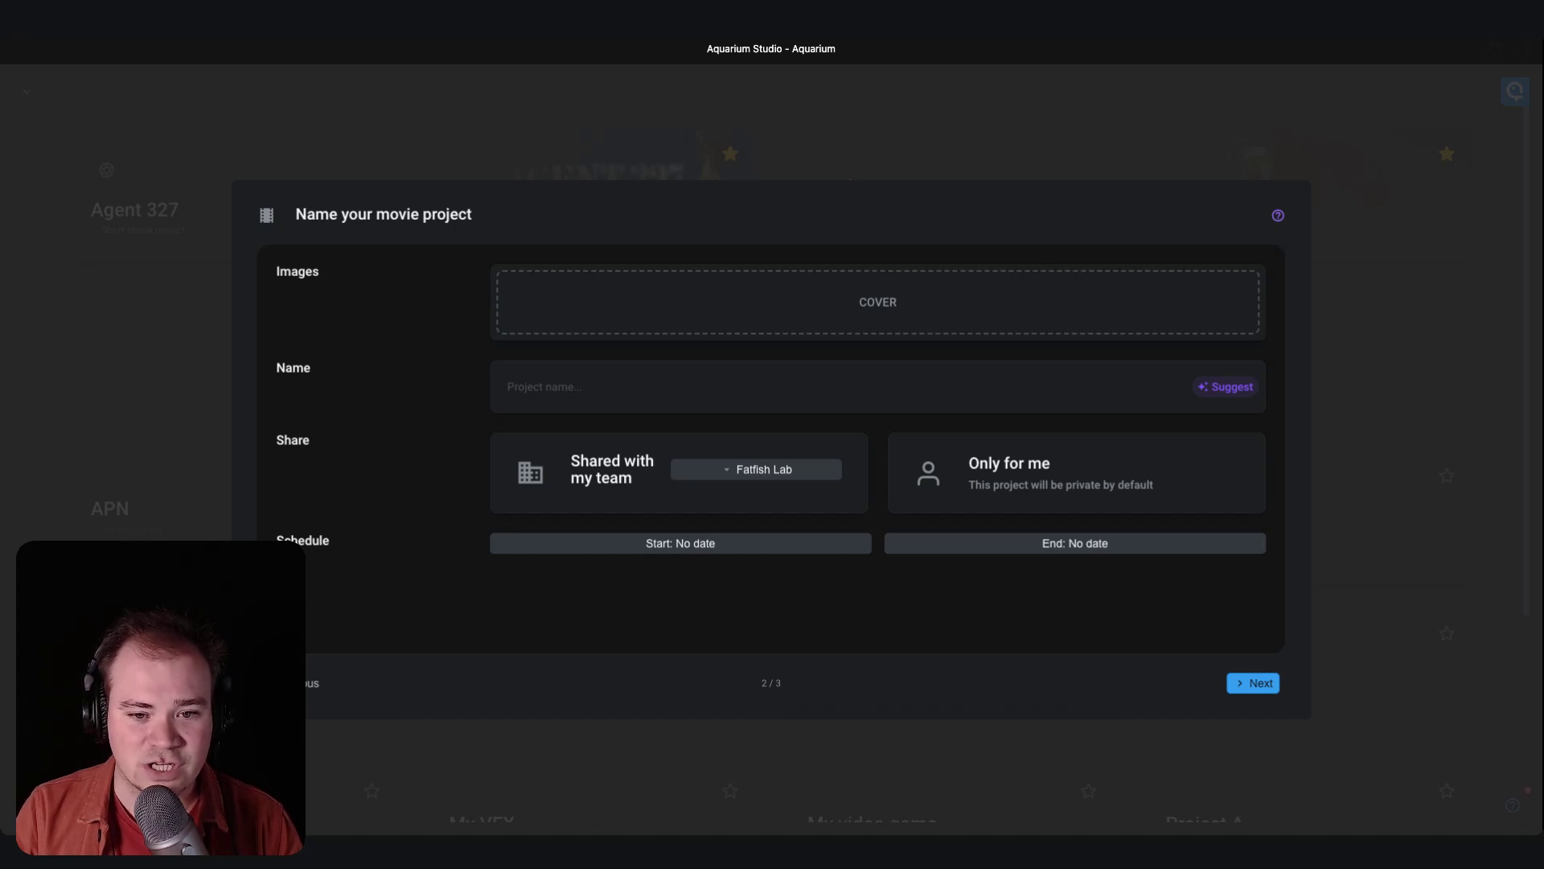
Name the movie project "Haven Park (short movie)" and make it private with Only for me.
{"action": "left_click", "coordinate": [733, 391]}
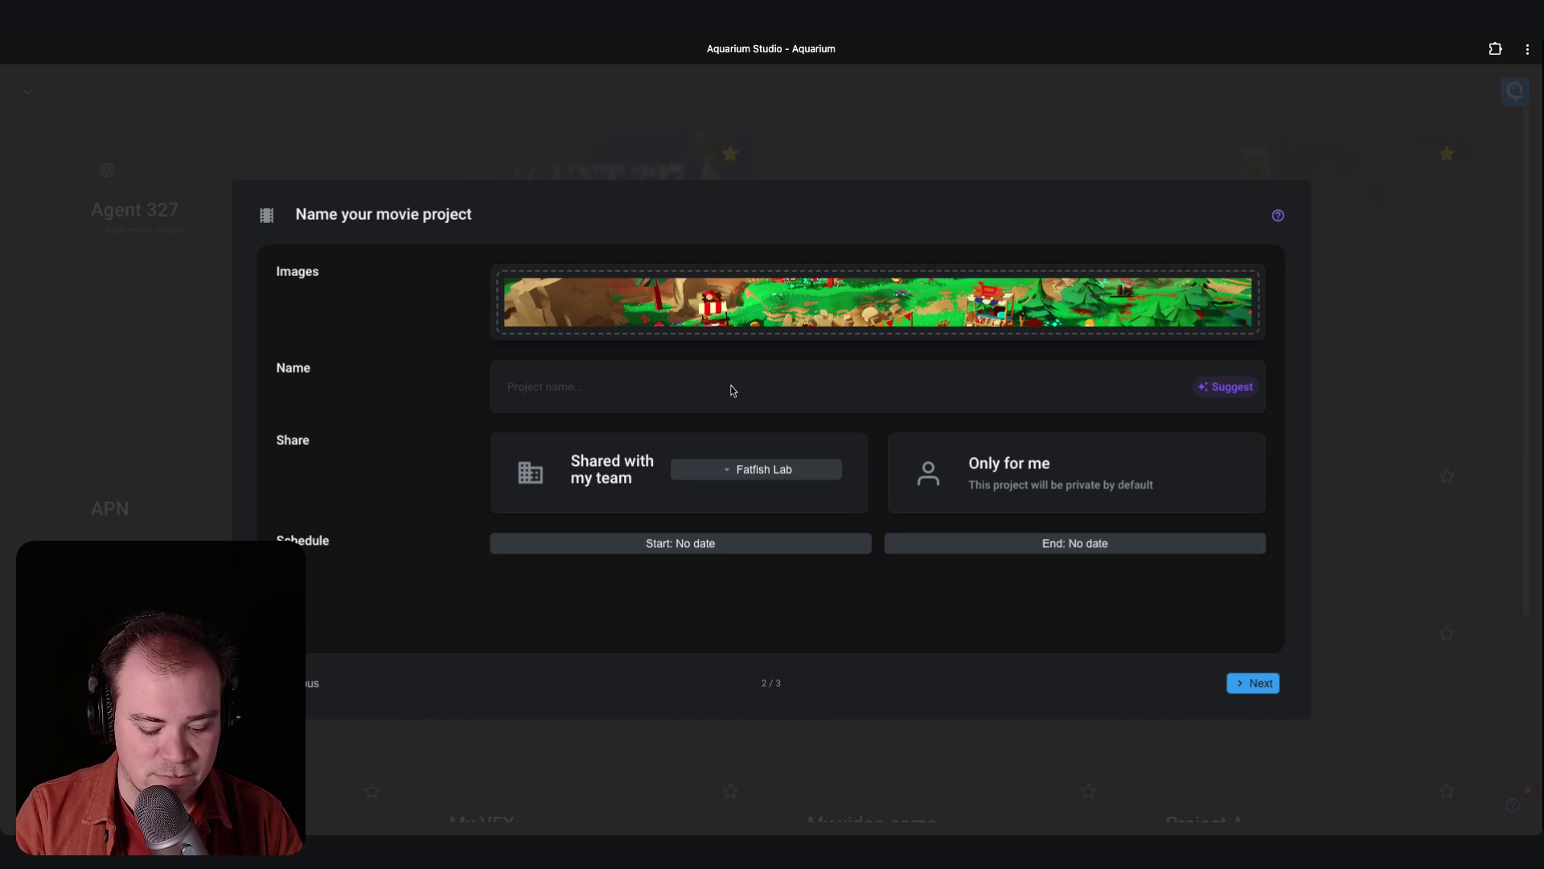
{"action": "type", "text": "Haven P"}
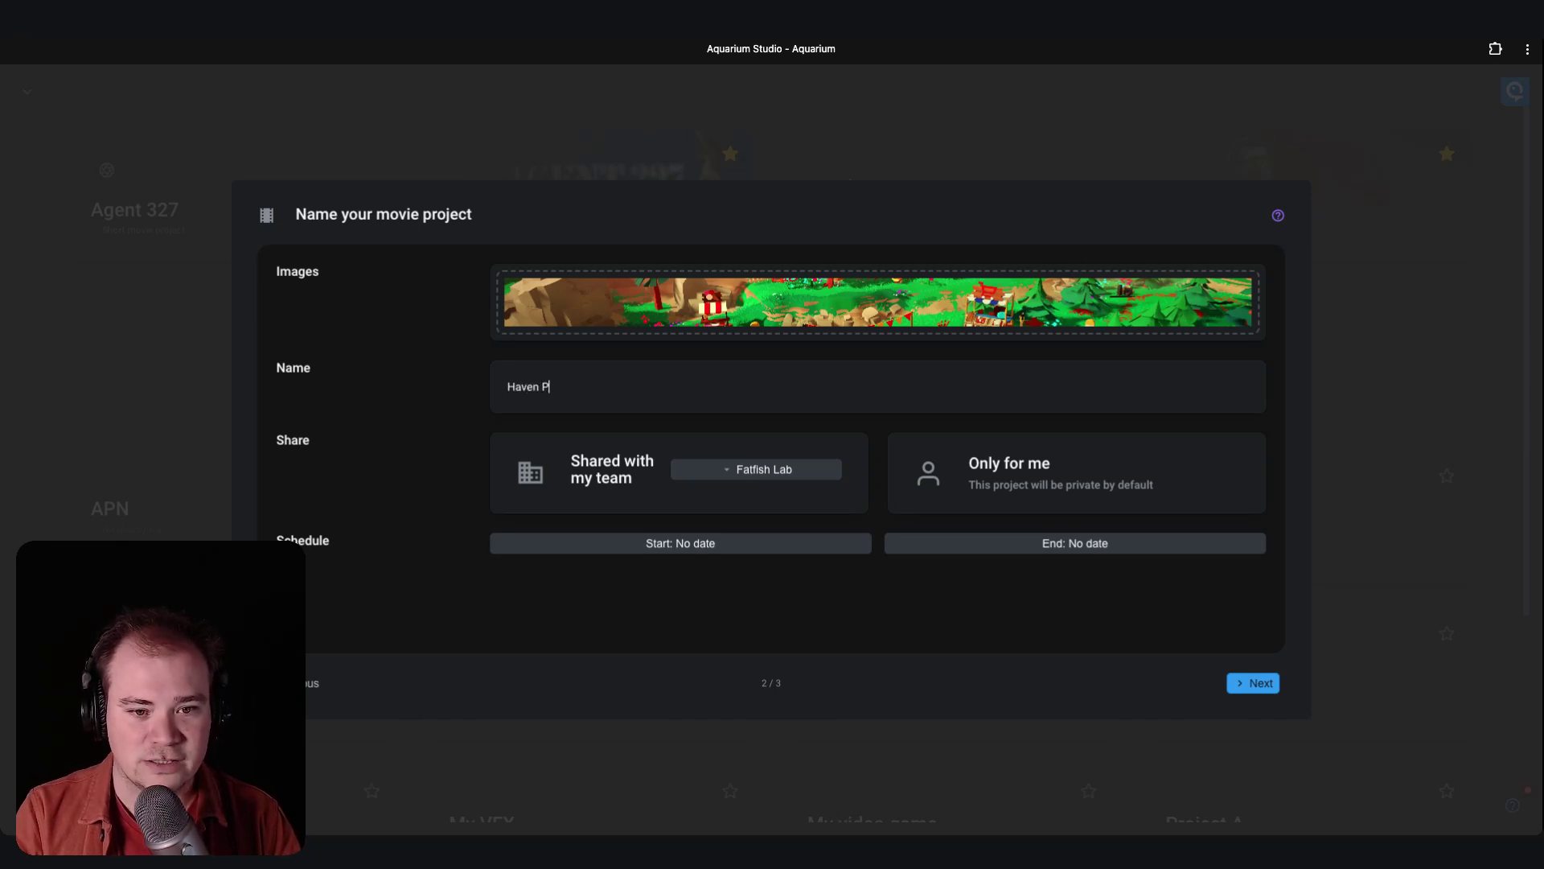
{"action": "type", "text": "ark (sho"}
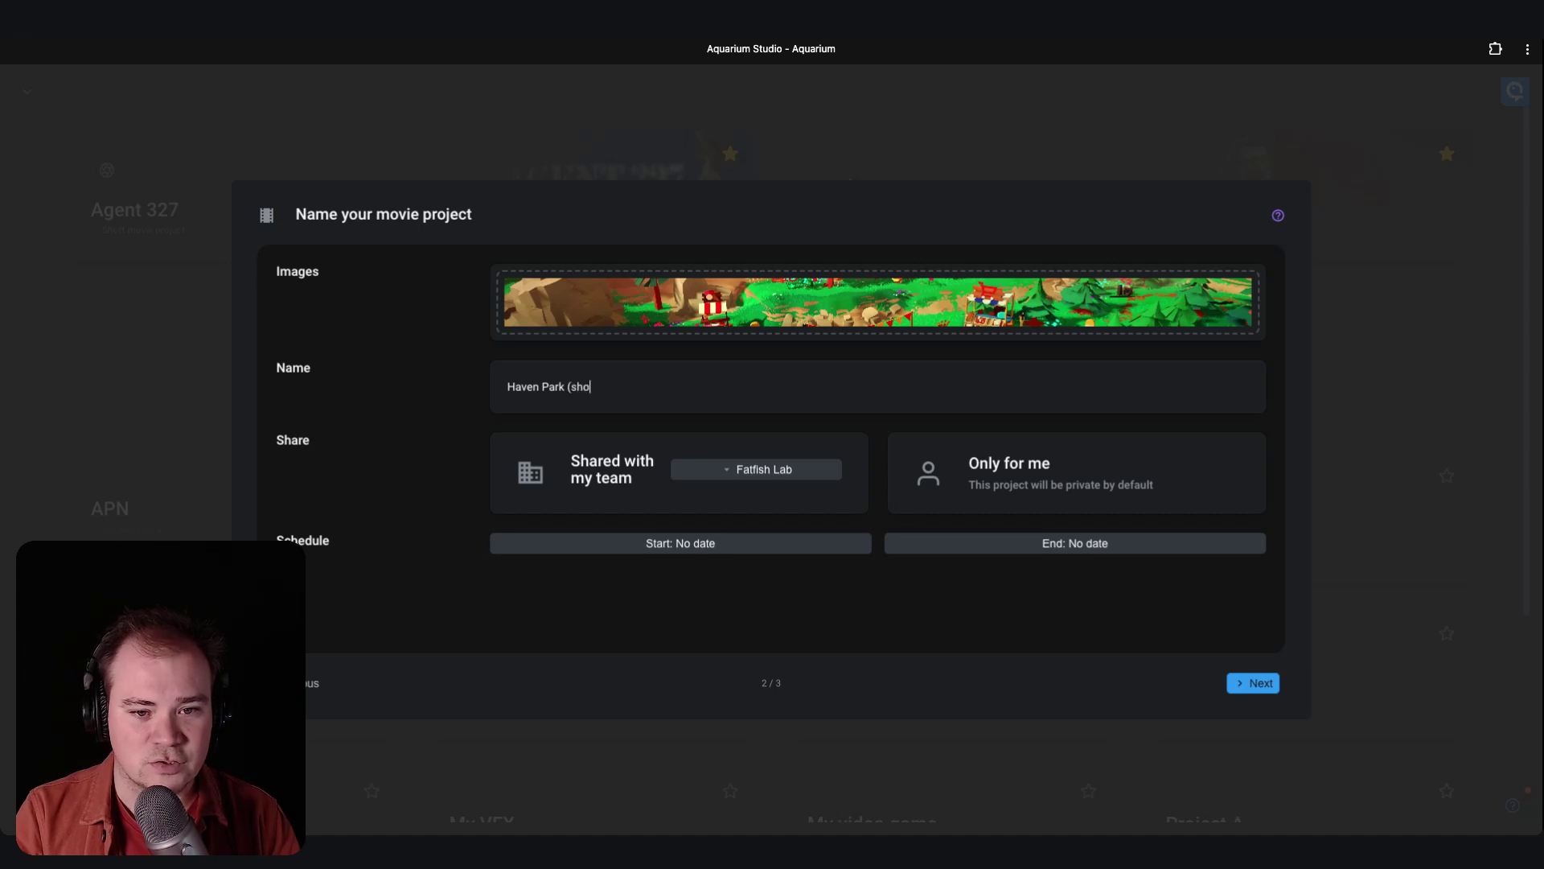
{"action": "type", "text": "rt movie)"}
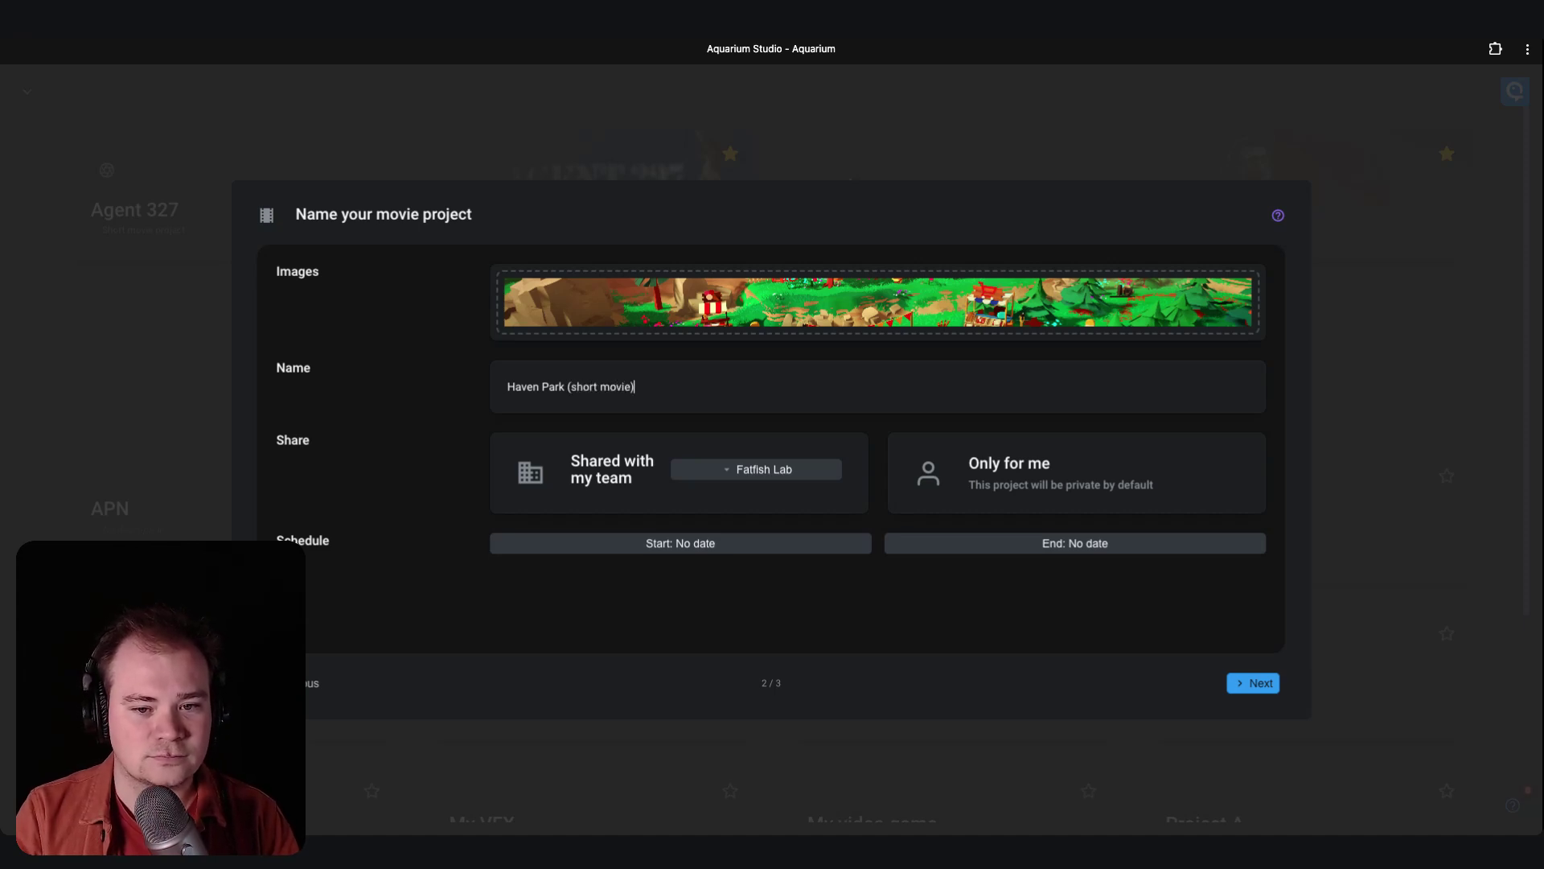
{"action": "left_click", "coordinate": [926, 471]}
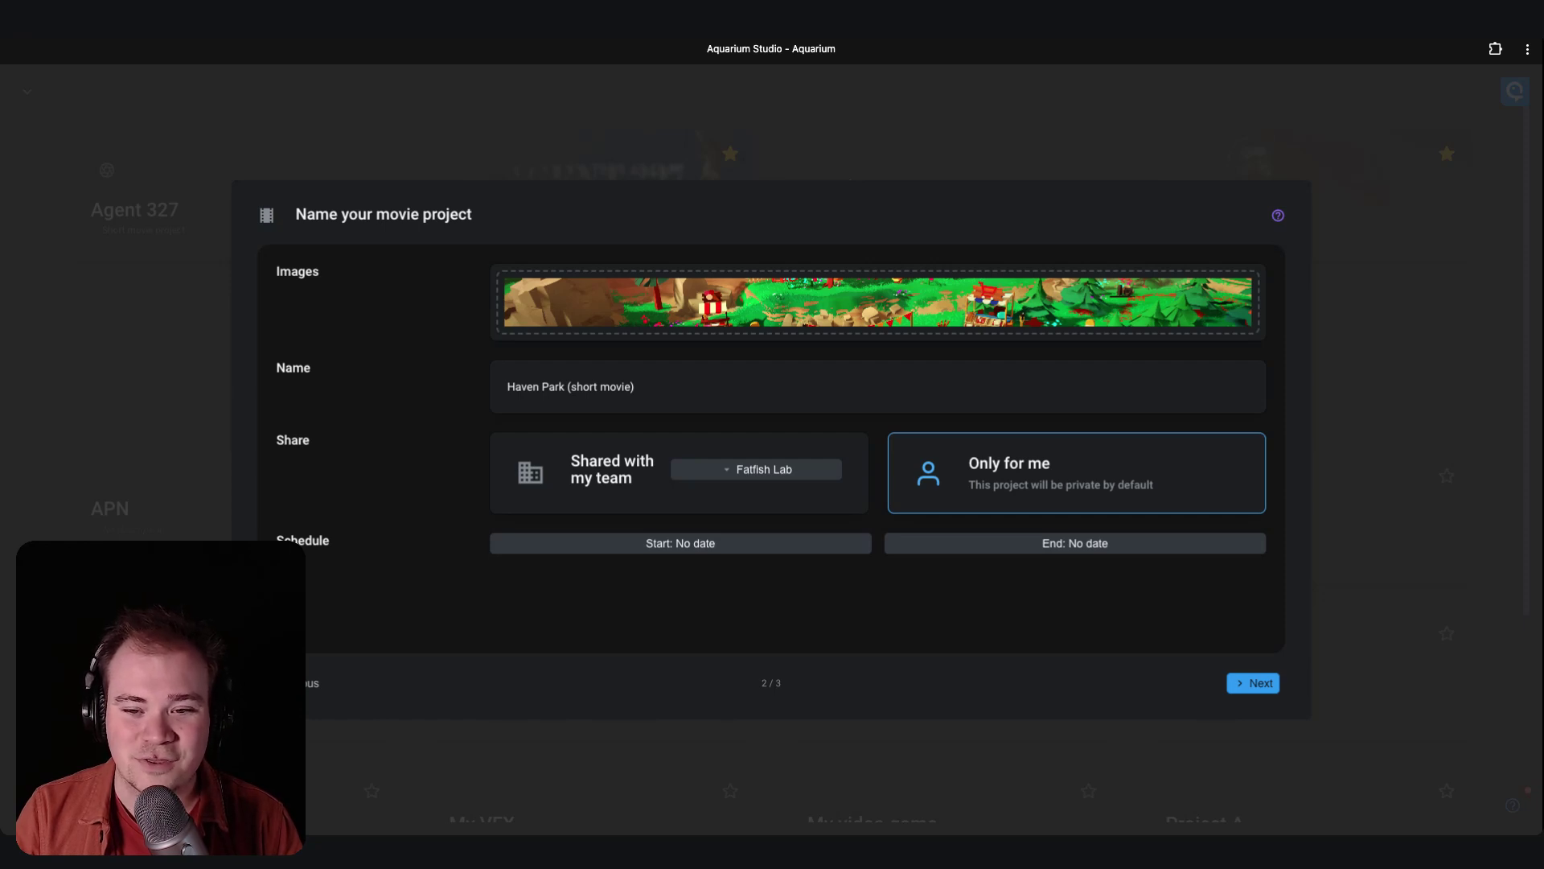
{"action": "left_click", "coordinate": [1255, 682]}
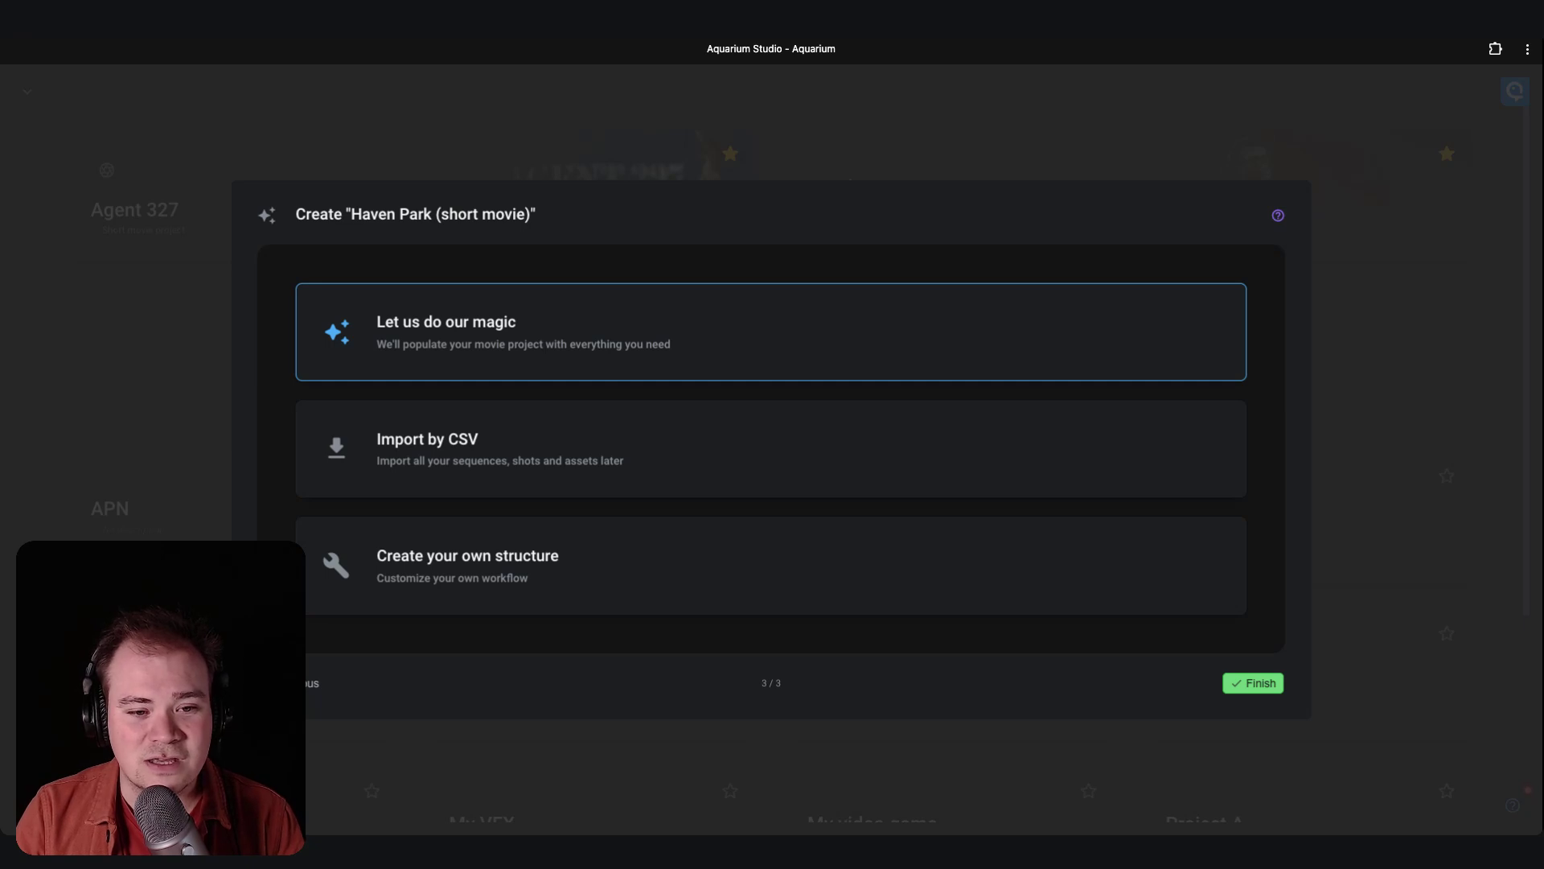
Choose Create your own structure as the way to set up the project and continue to task customization.
{"action": "left_click", "coordinate": [509, 560]}
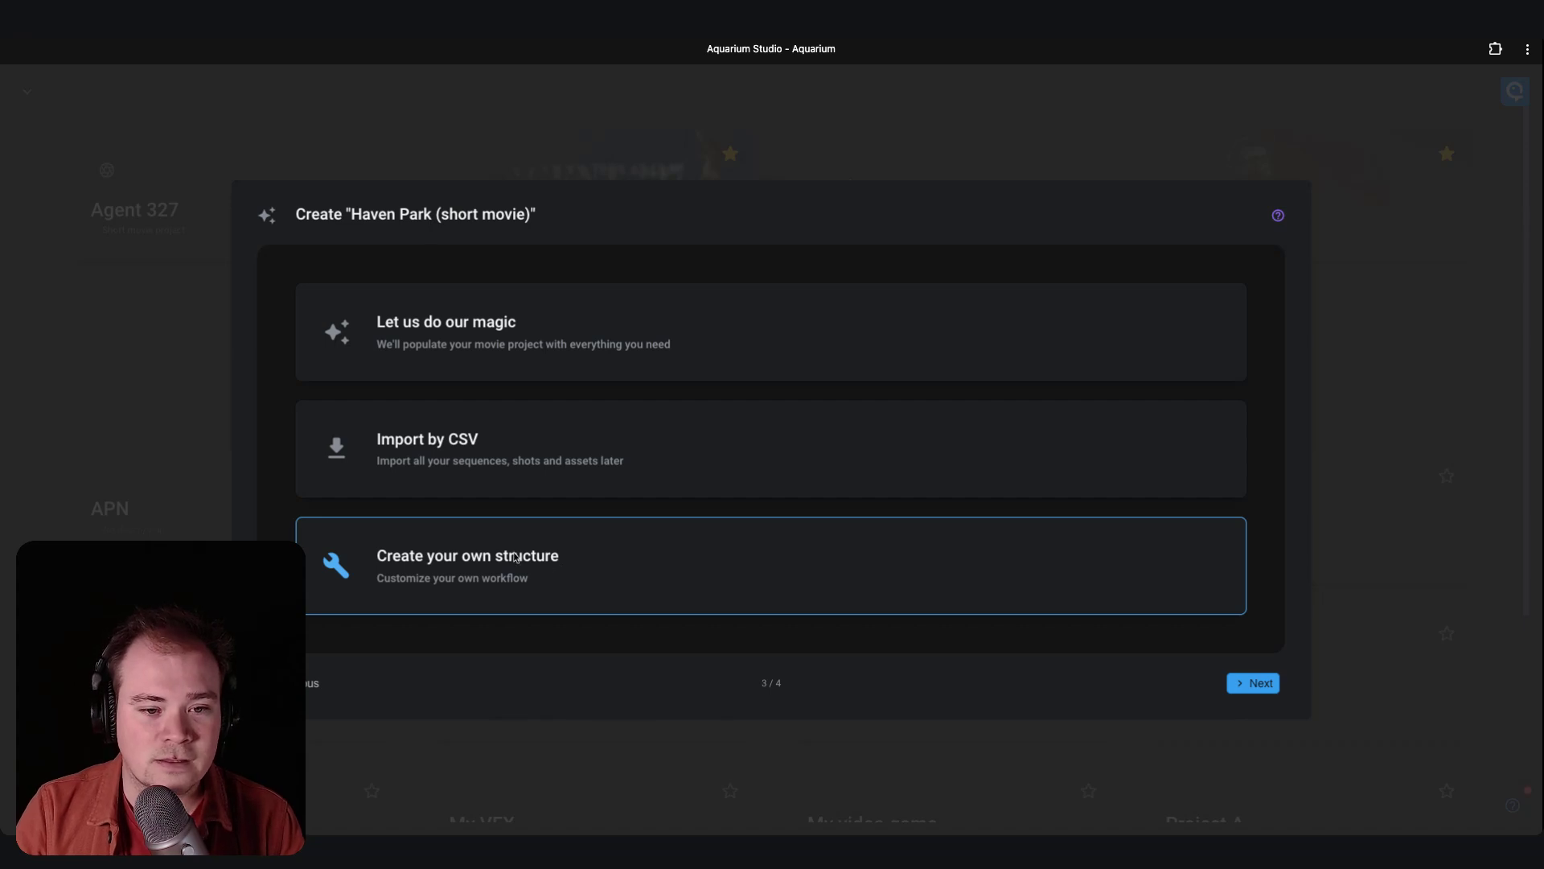
{"action": "left_click", "coordinate": [451, 458]}
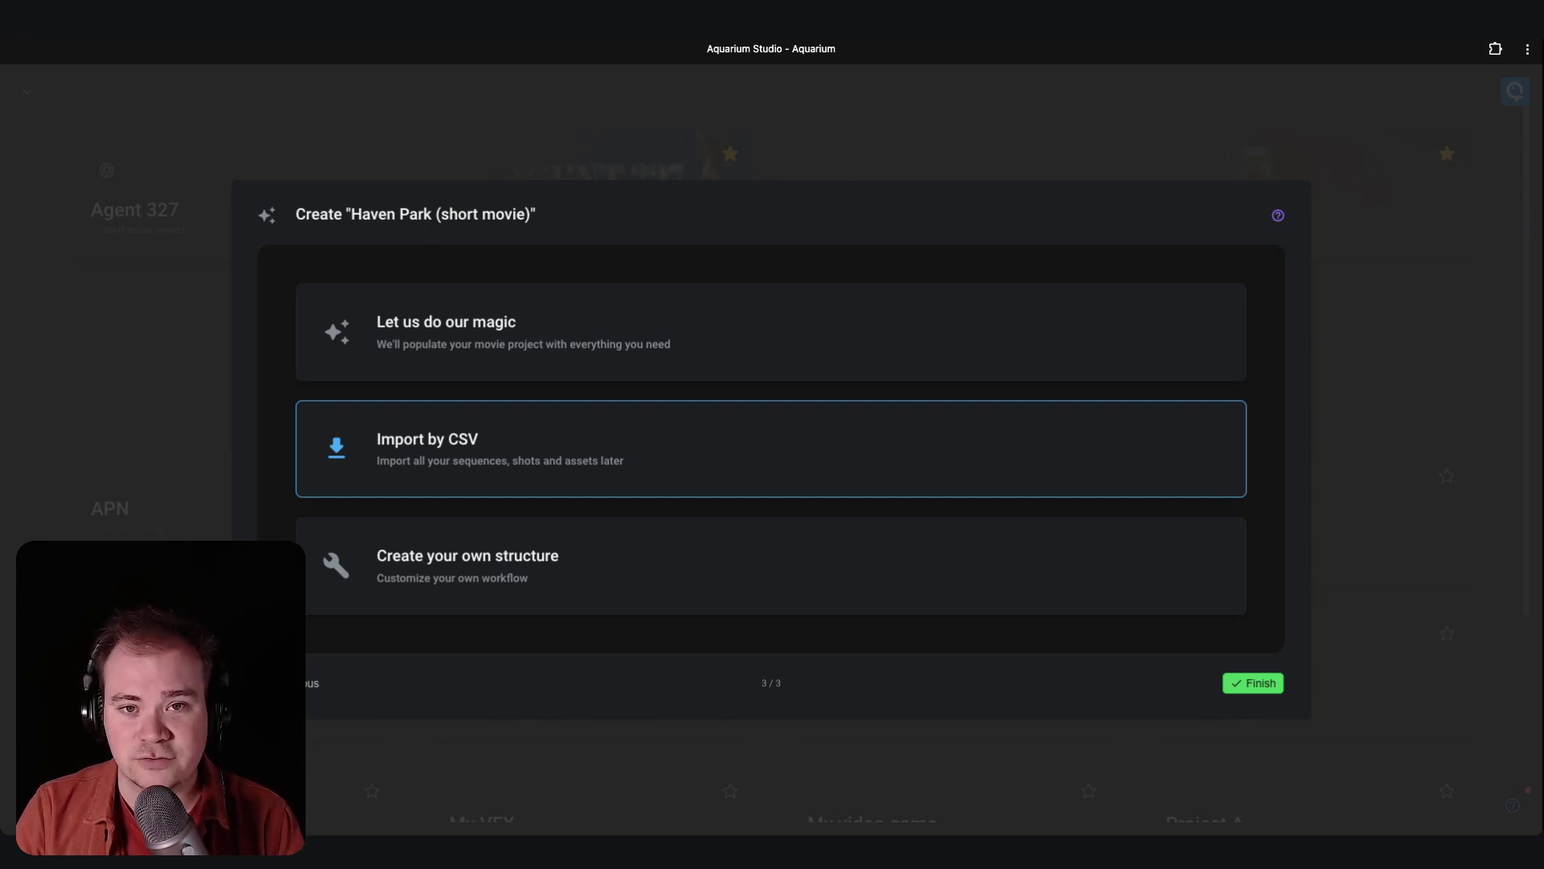
{"action": "left_click", "coordinate": [459, 590]}
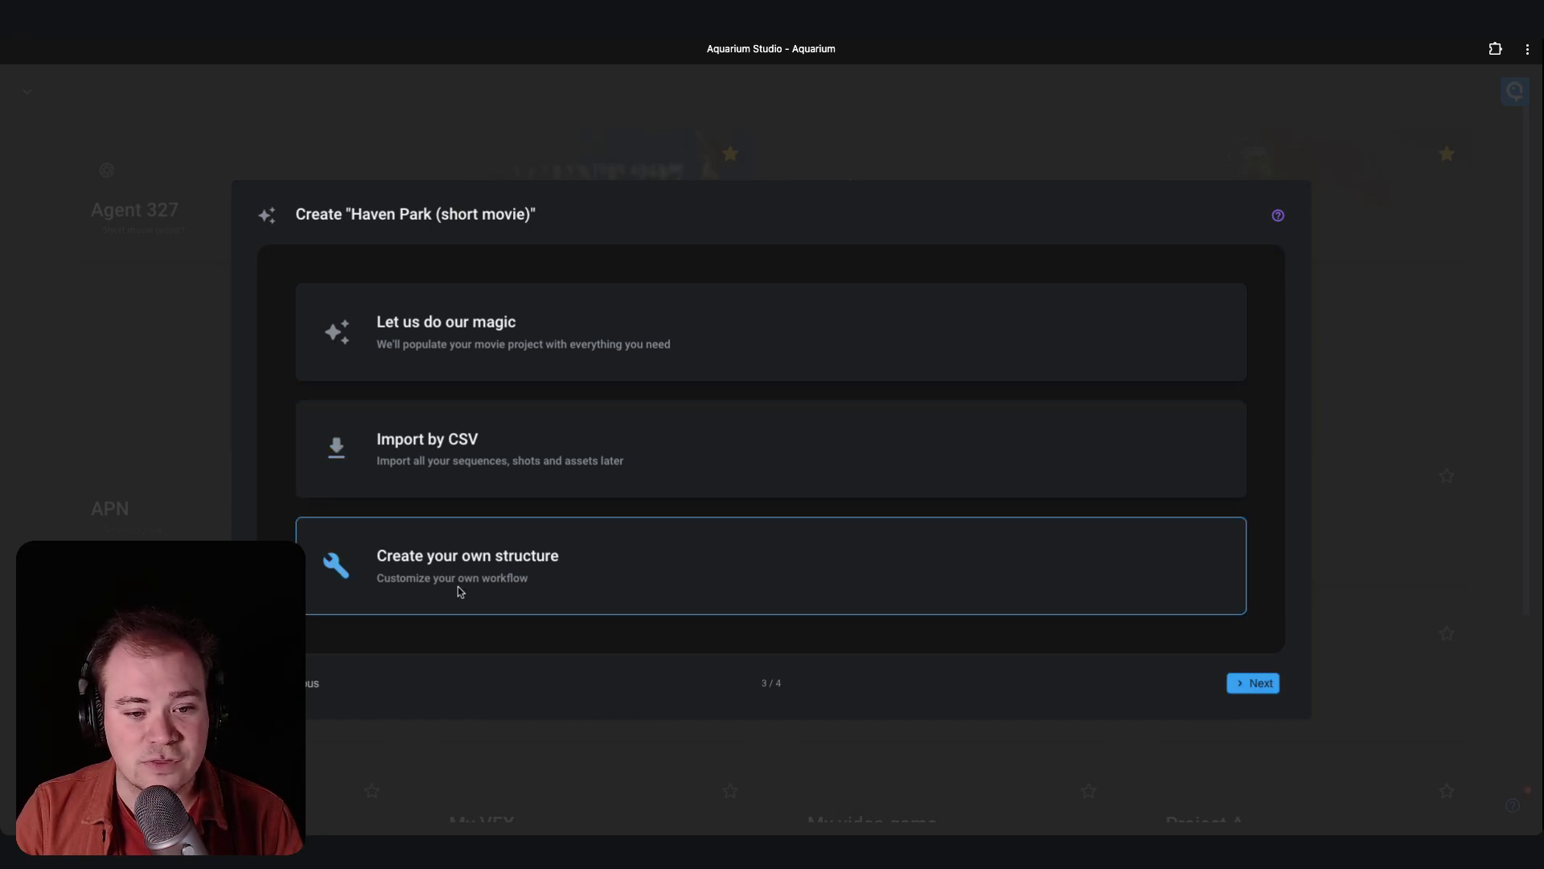
{"action": "left_click", "coordinate": [1260, 685]}
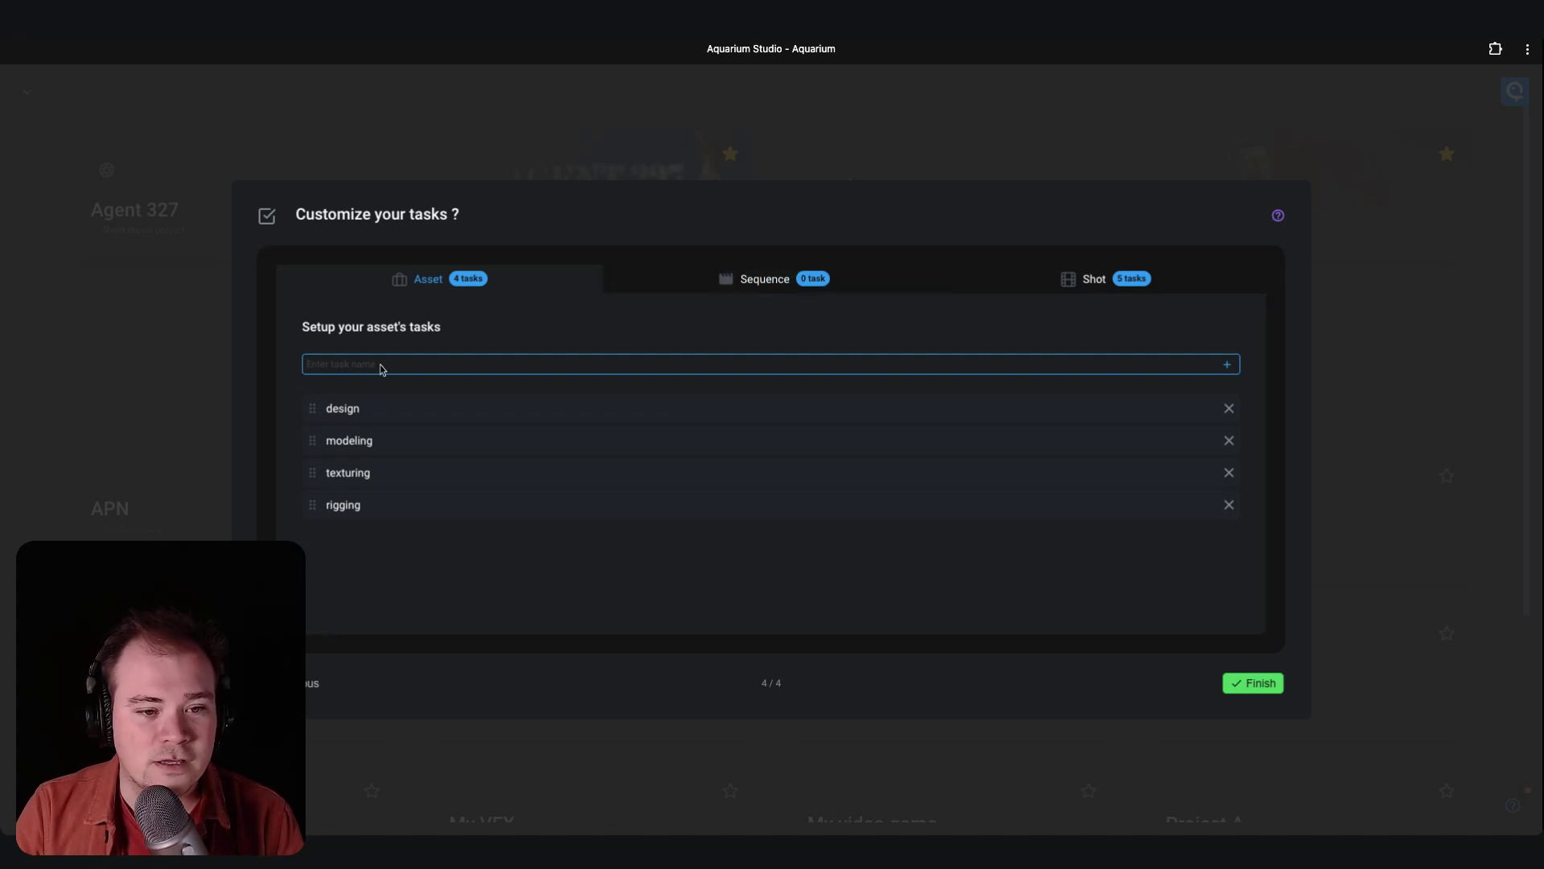
Keep the default design, modeling, texturing and rigging asset tasks and finish creating the project.
{"action": "left_click", "coordinate": [355, 412]}
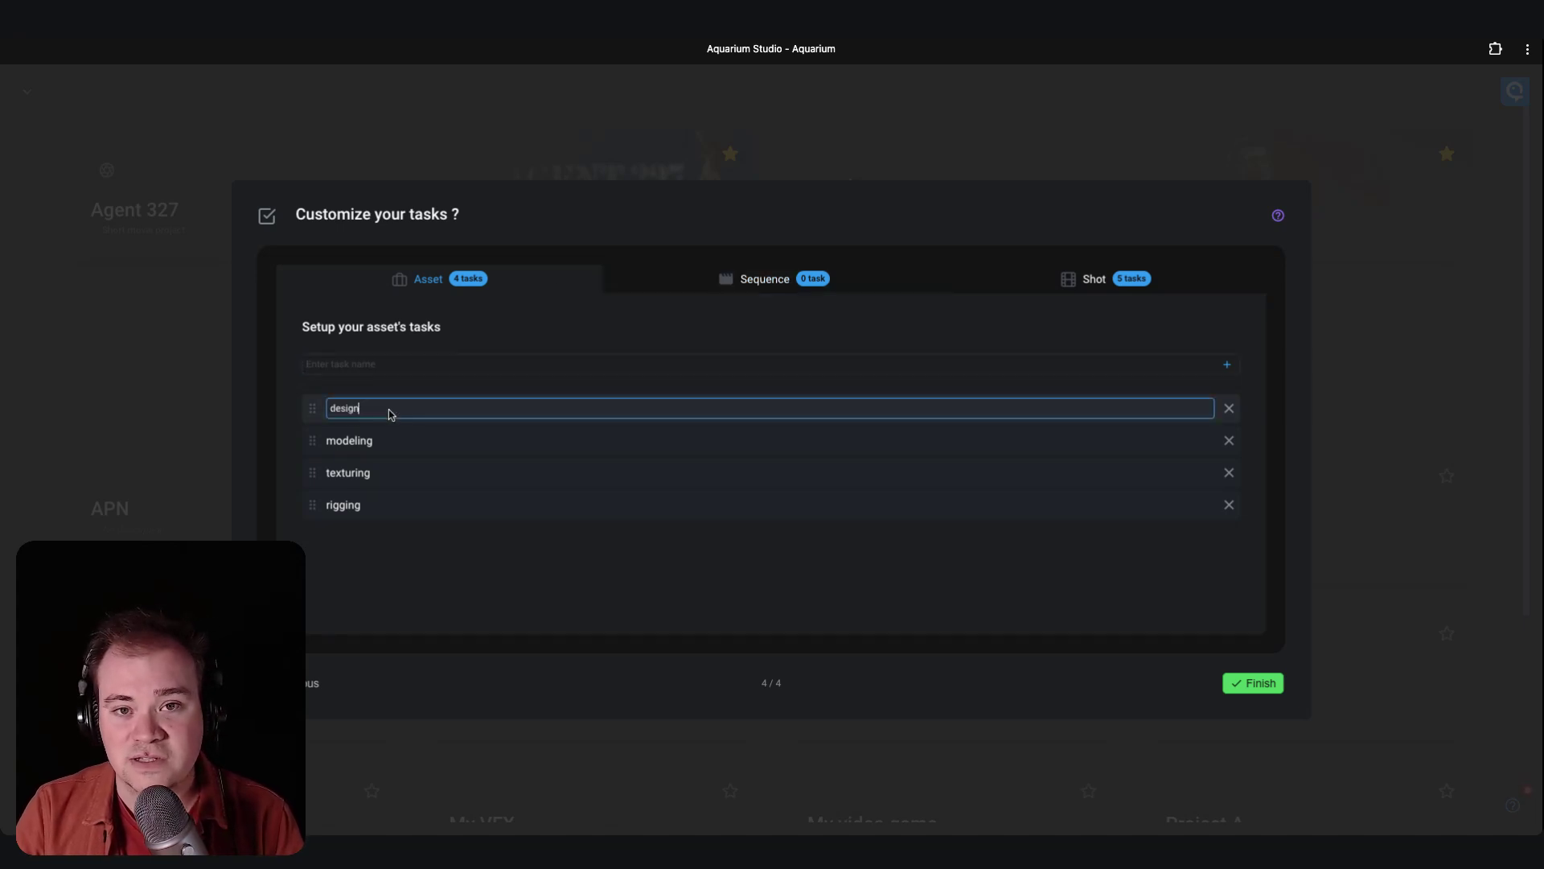
{"action": "left_click", "coordinate": [354, 533]}
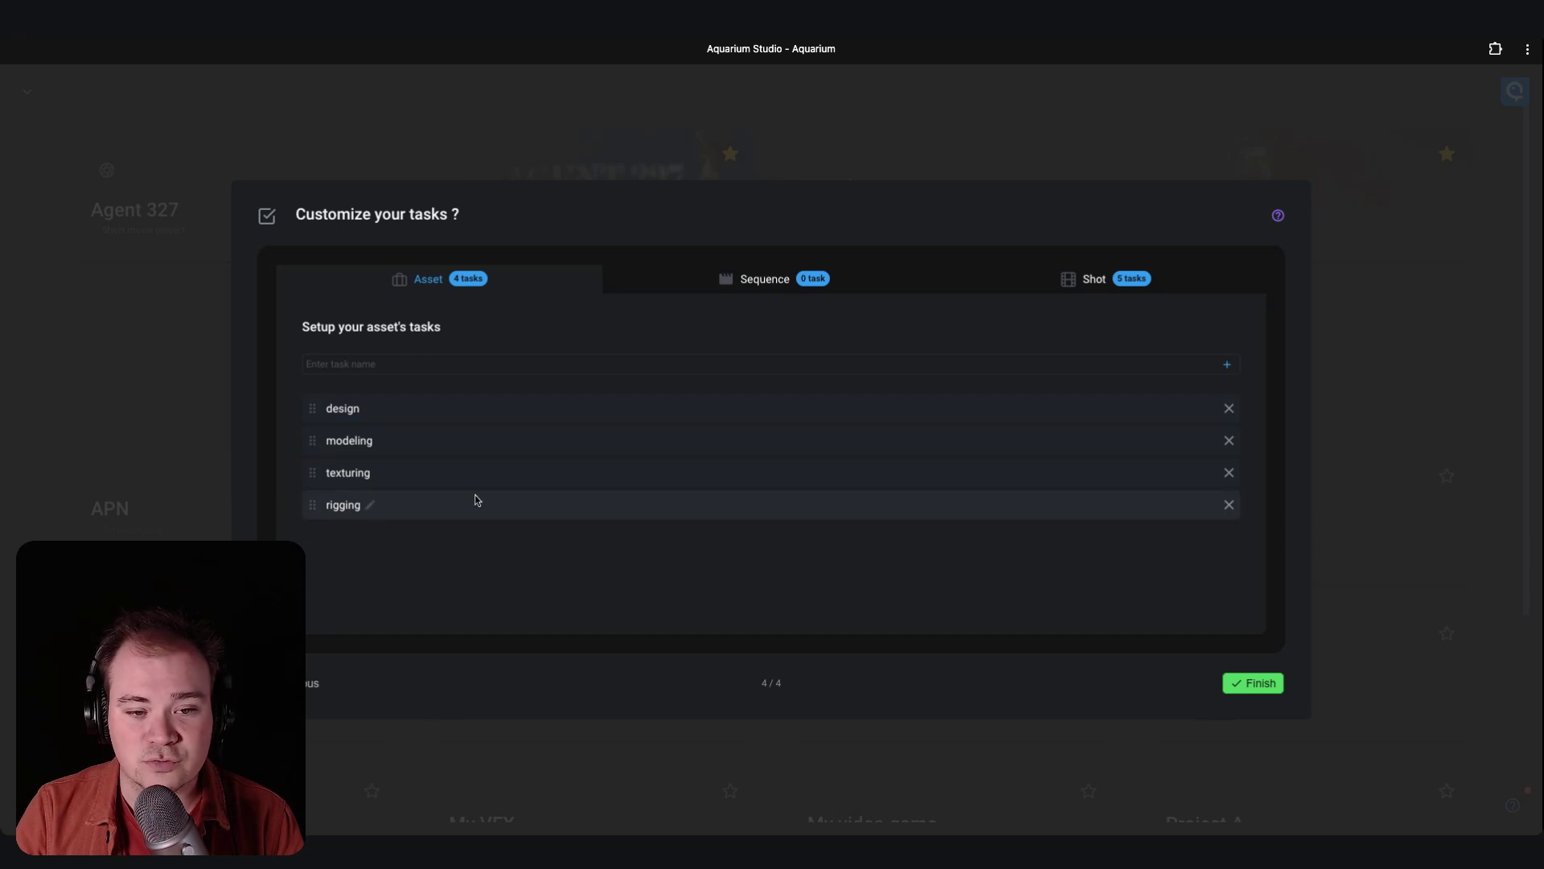
{"action": "left_click", "coordinate": [338, 366]}
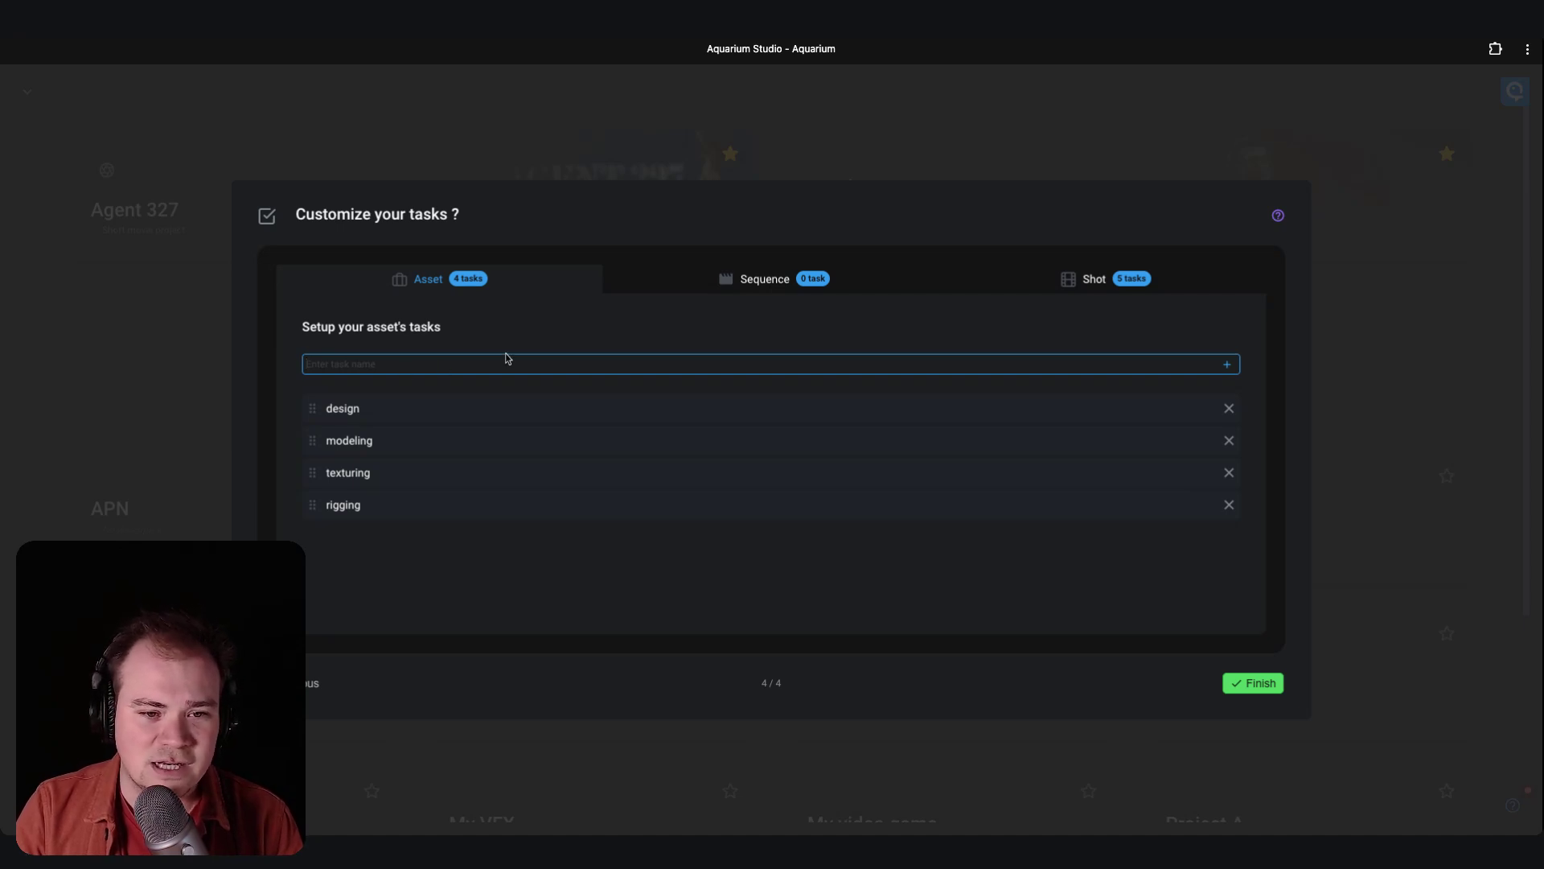
{"action": "left_click", "coordinate": [1233, 688]}
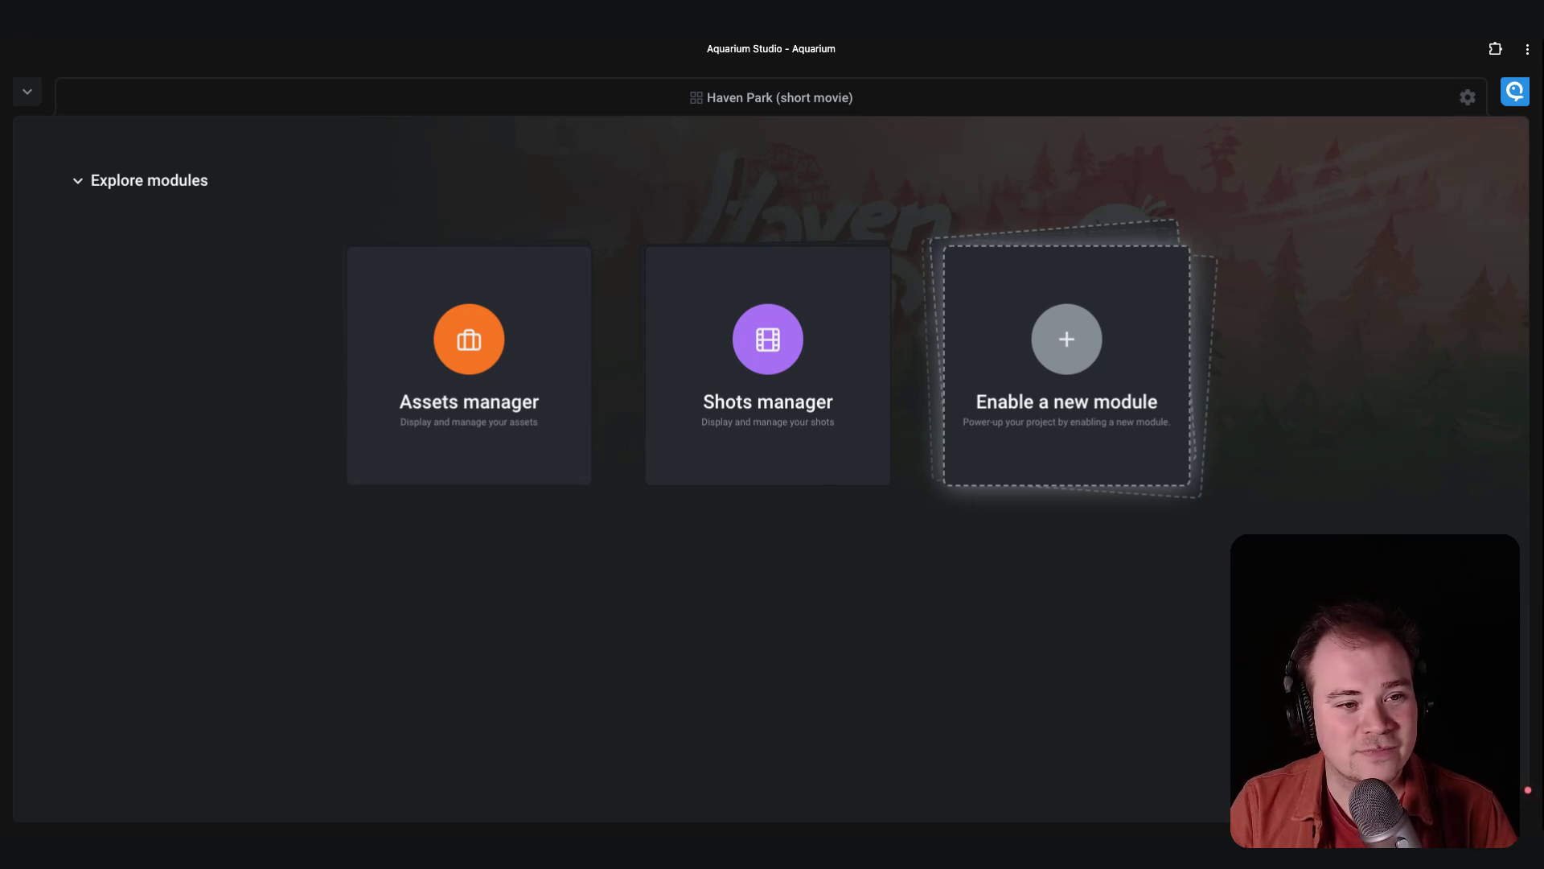
Create a library named "characters" in the Asset overview of the Assets manager.
{"action": "left_click", "coordinate": [452, 386]}
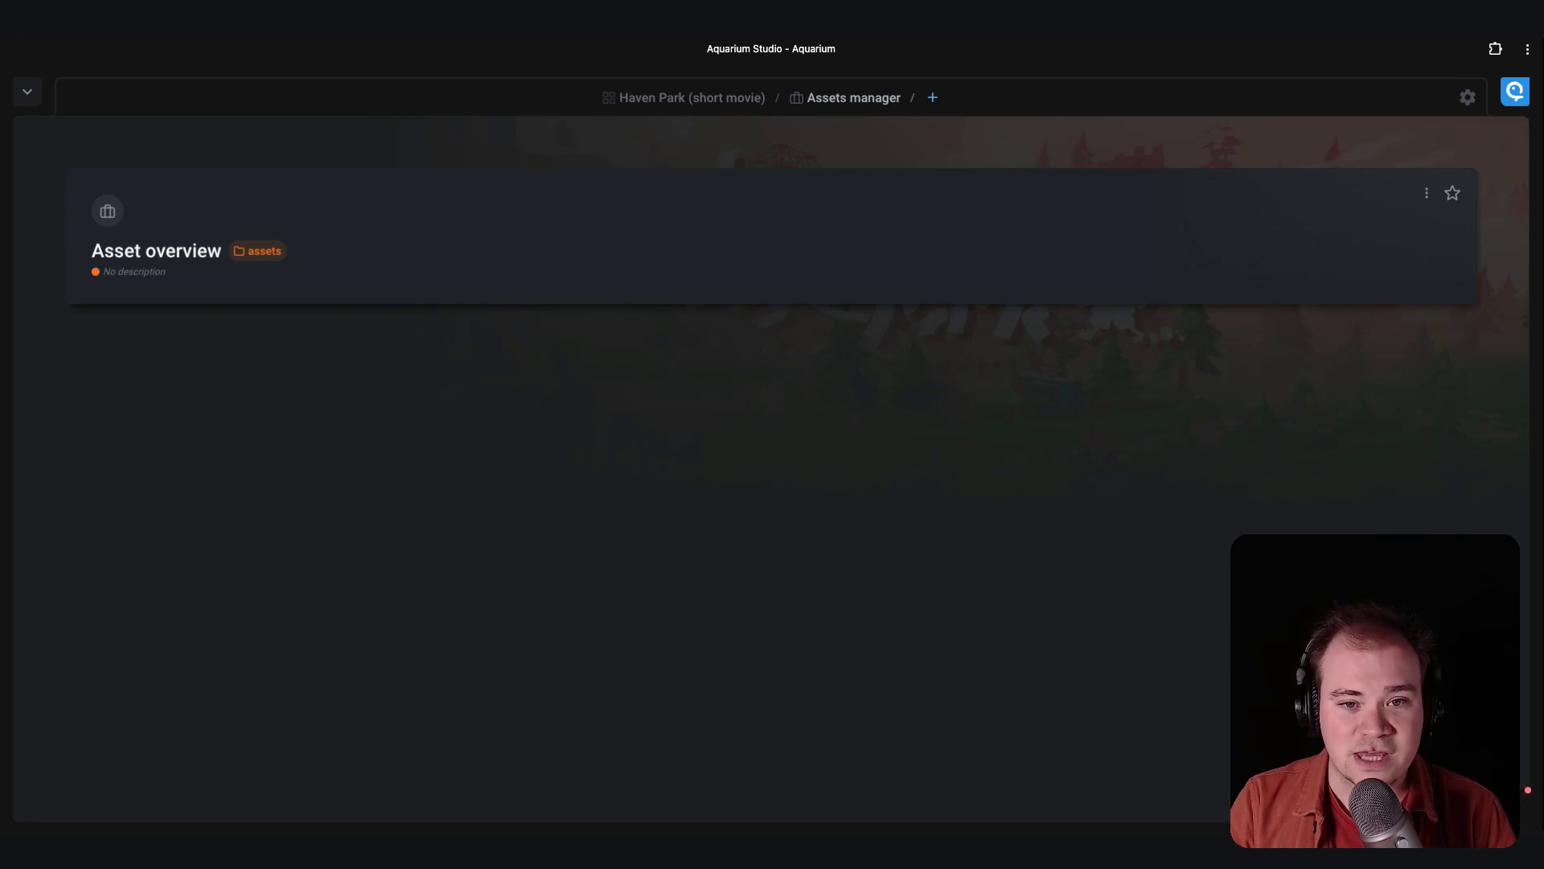
{"action": "left_click", "coordinate": [656, 242]}
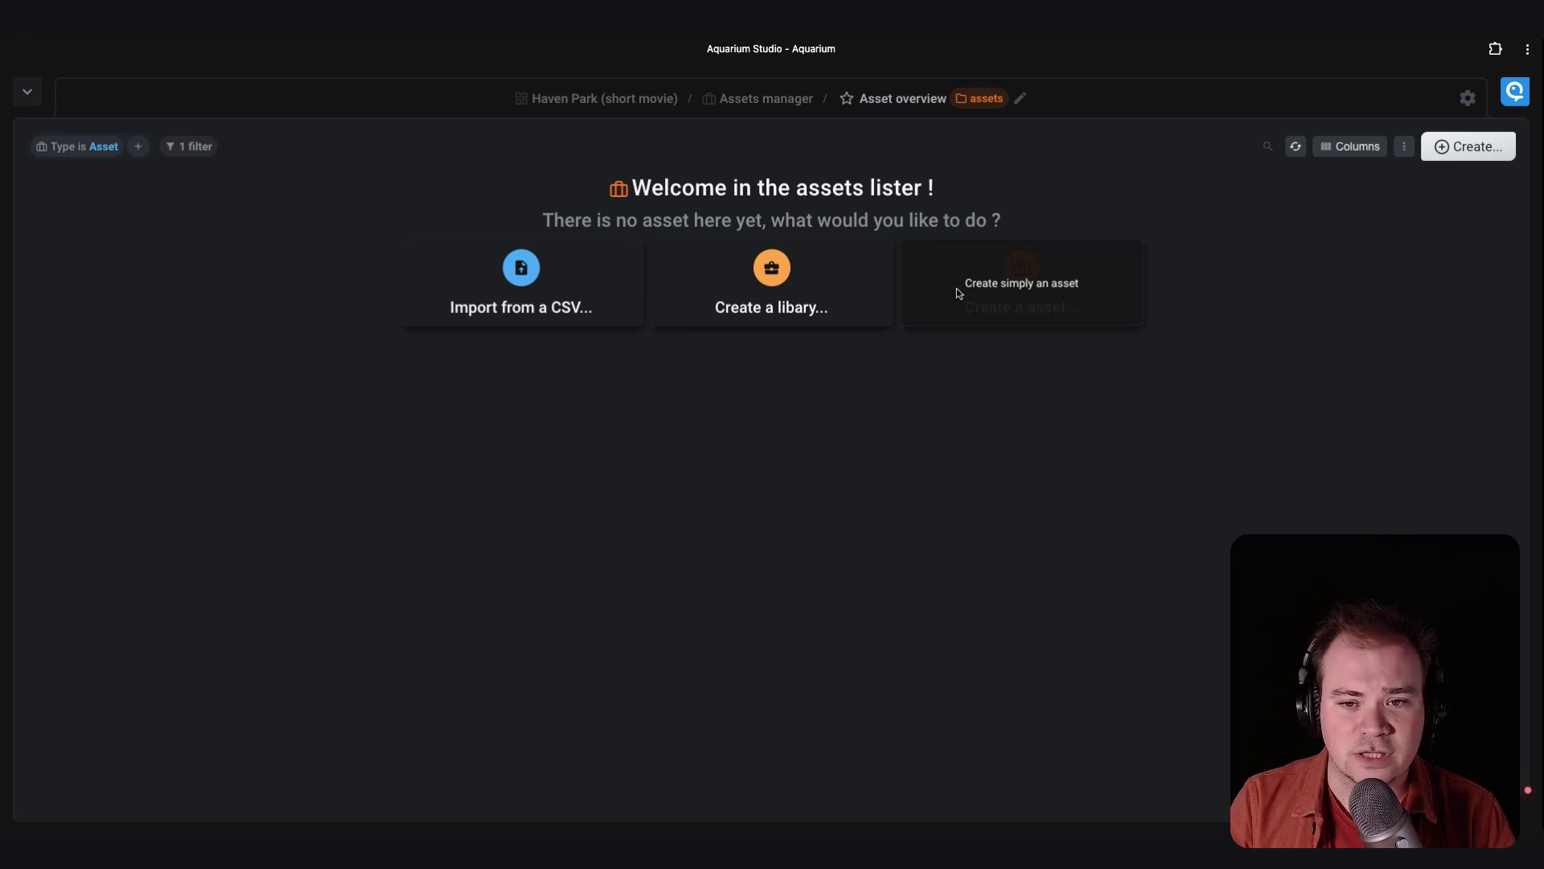
{"action": "left_click", "coordinate": [834, 300]}
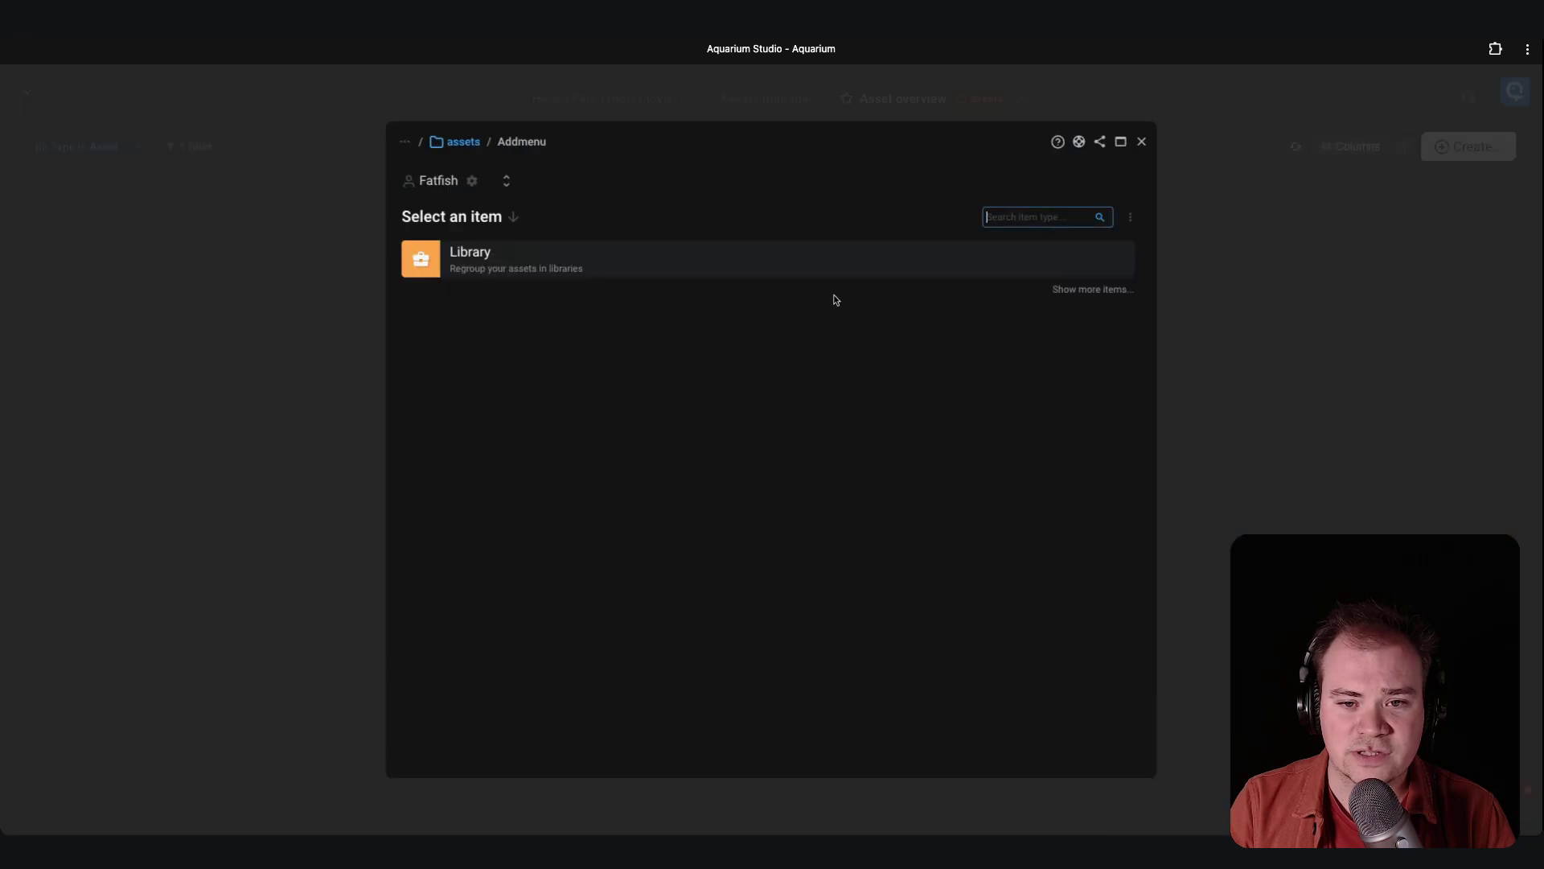
{"action": "type", "text": "charac"}
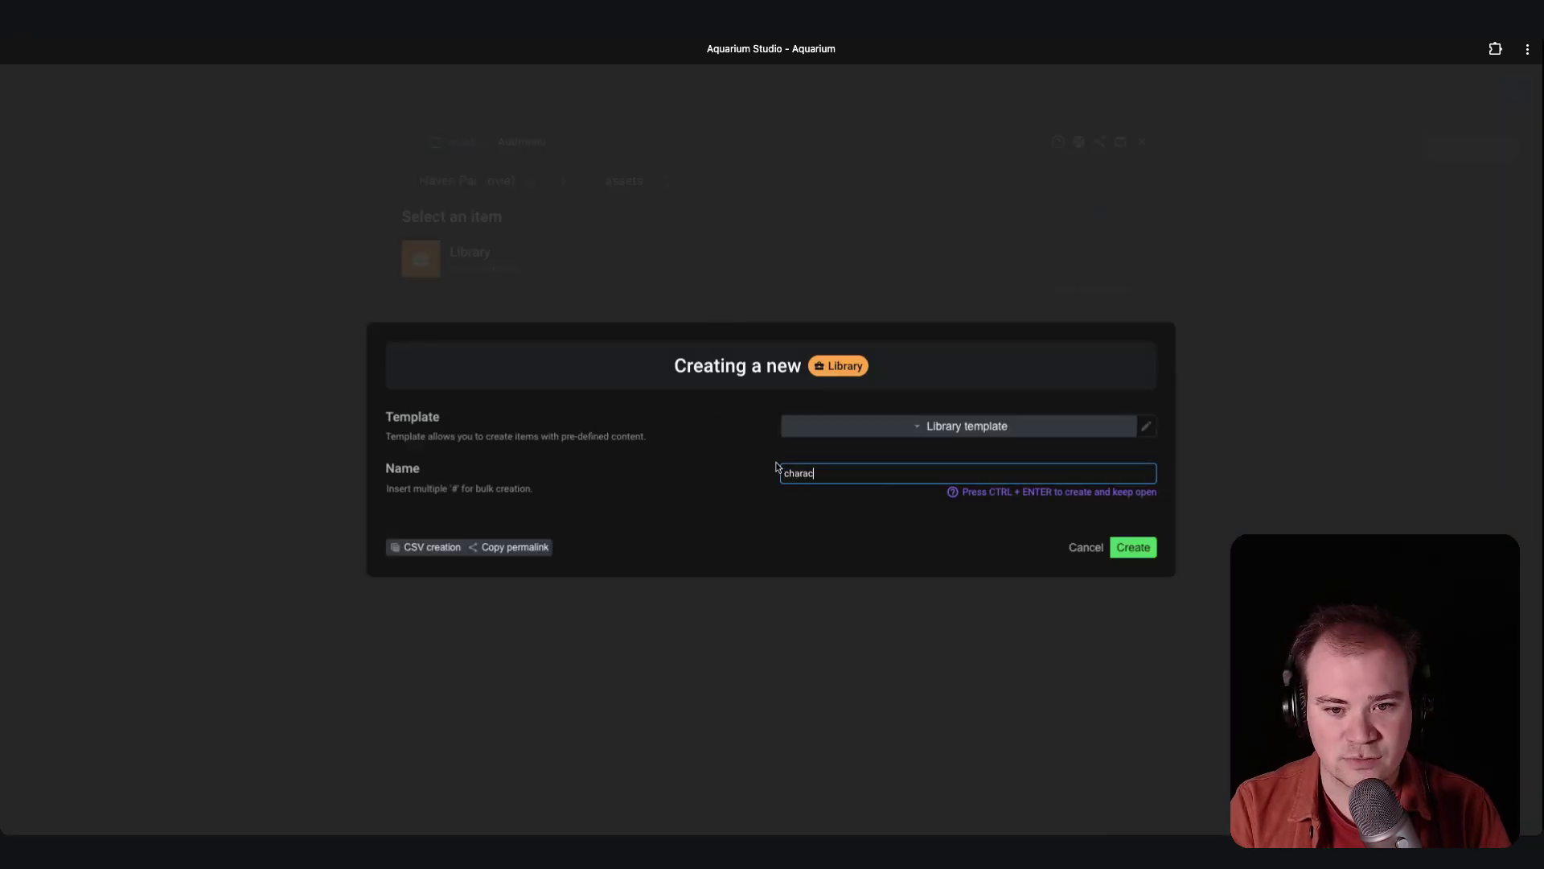
{"action": "type", "text": "ters"}
{"action": "key", "text": "Return"}
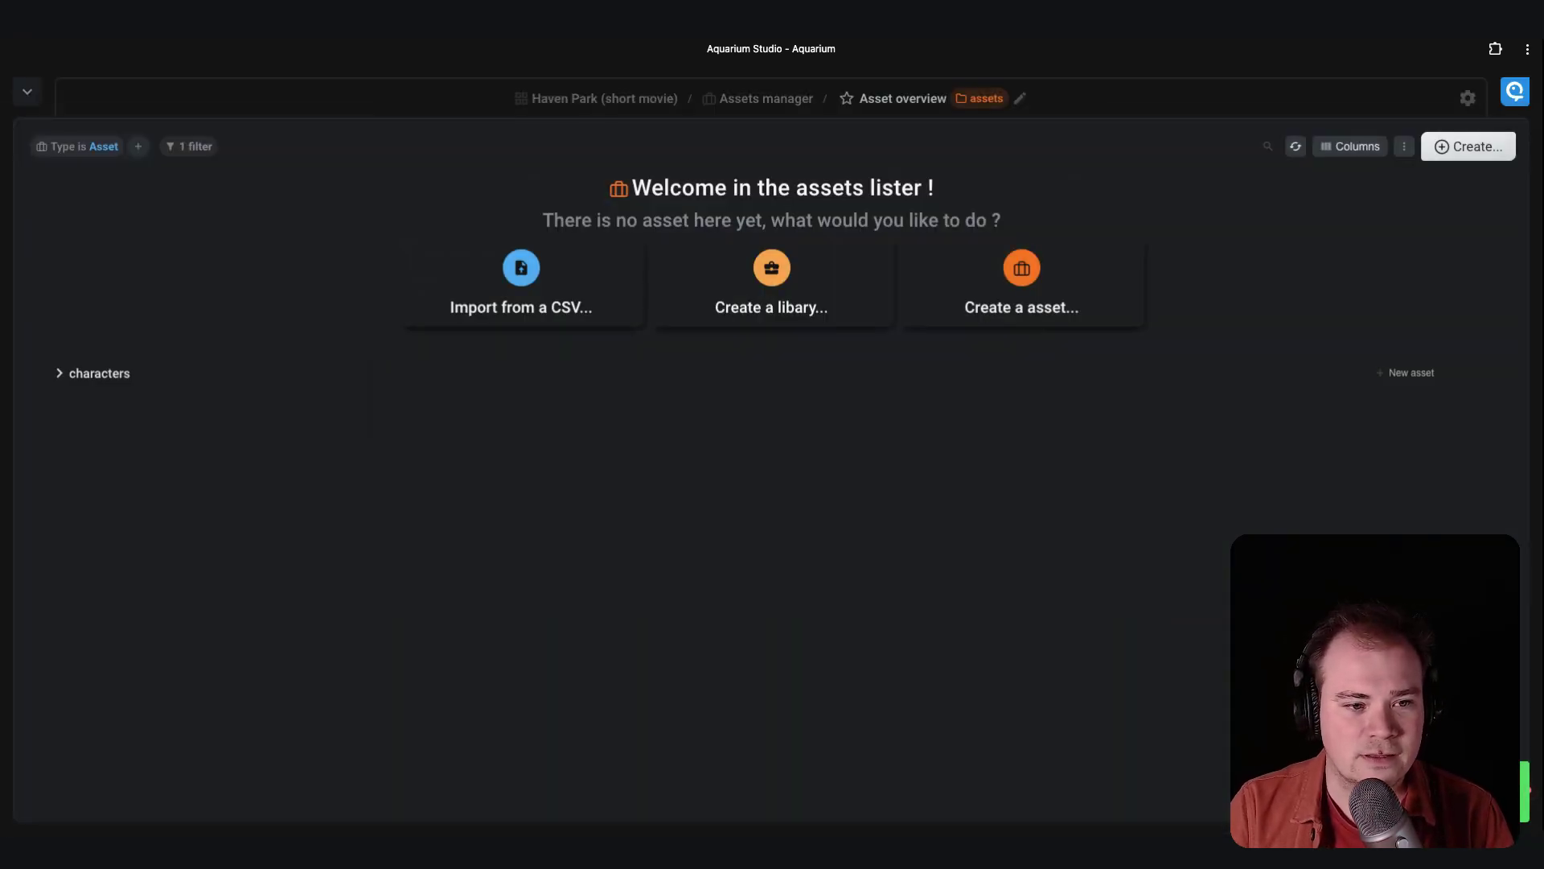
Create an asset named "Flint" in the characters library using the Asset template.
{"action": "left_click", "coordinate": [1400, 373]}
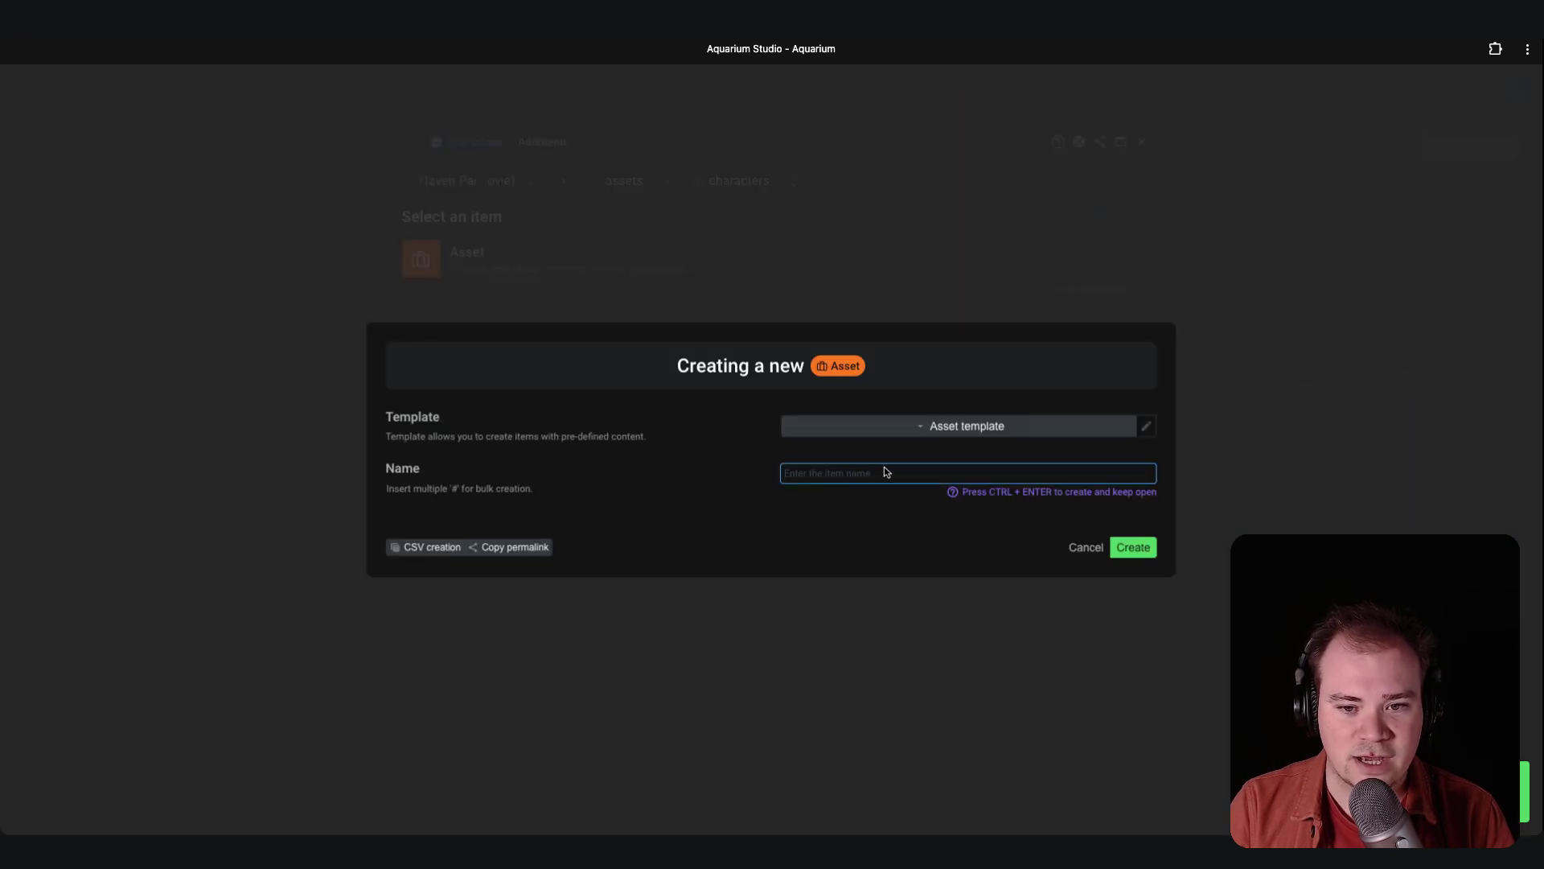
{"action": "type", "text": "Flint"}
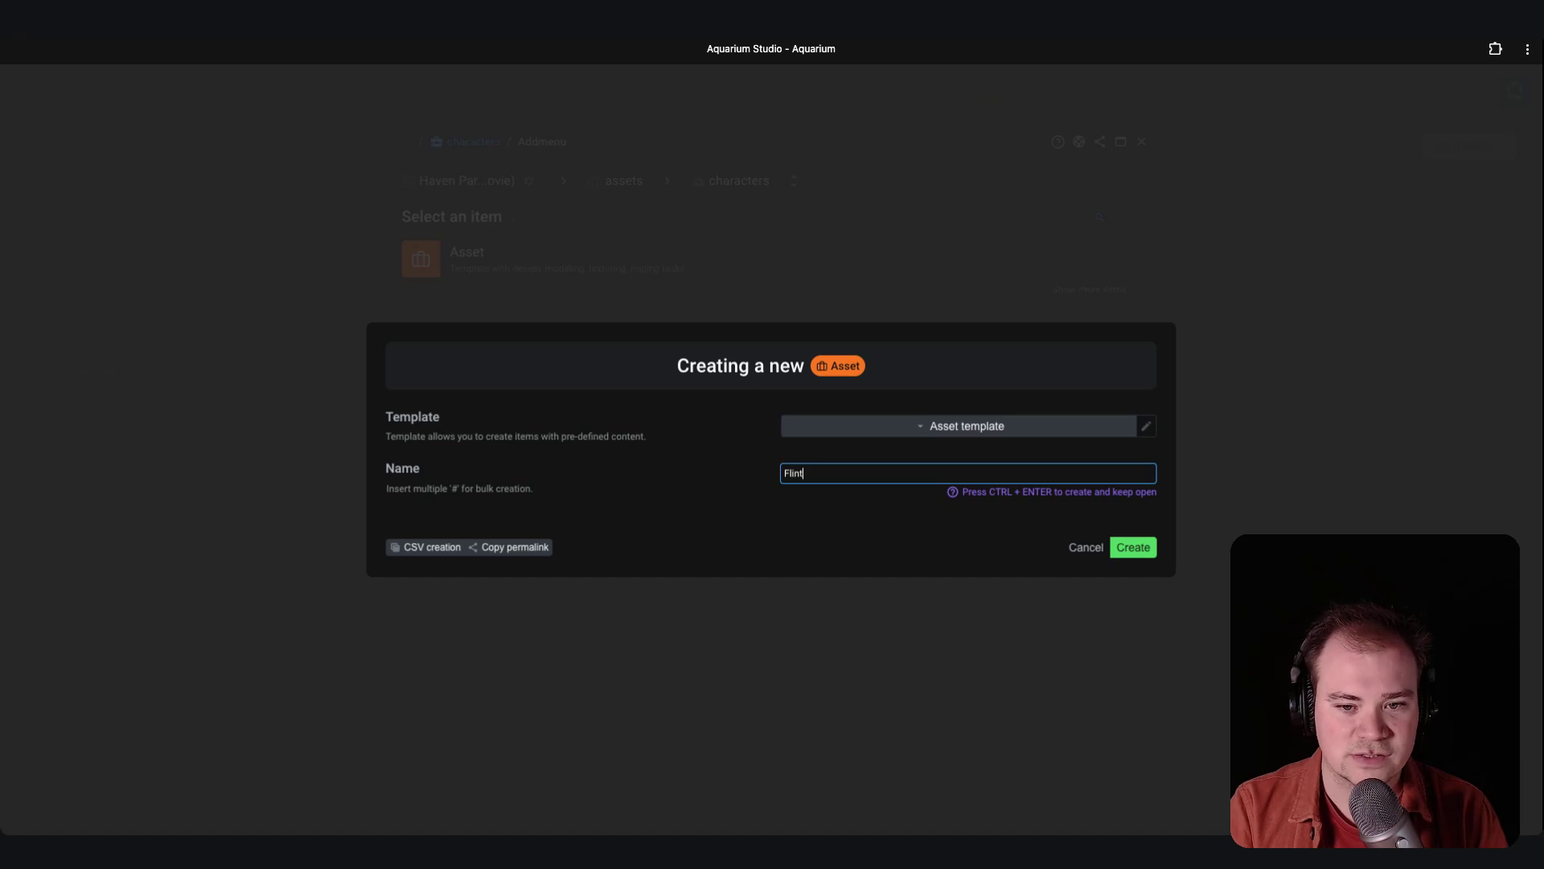
{"action": "key", "text": "Return"}
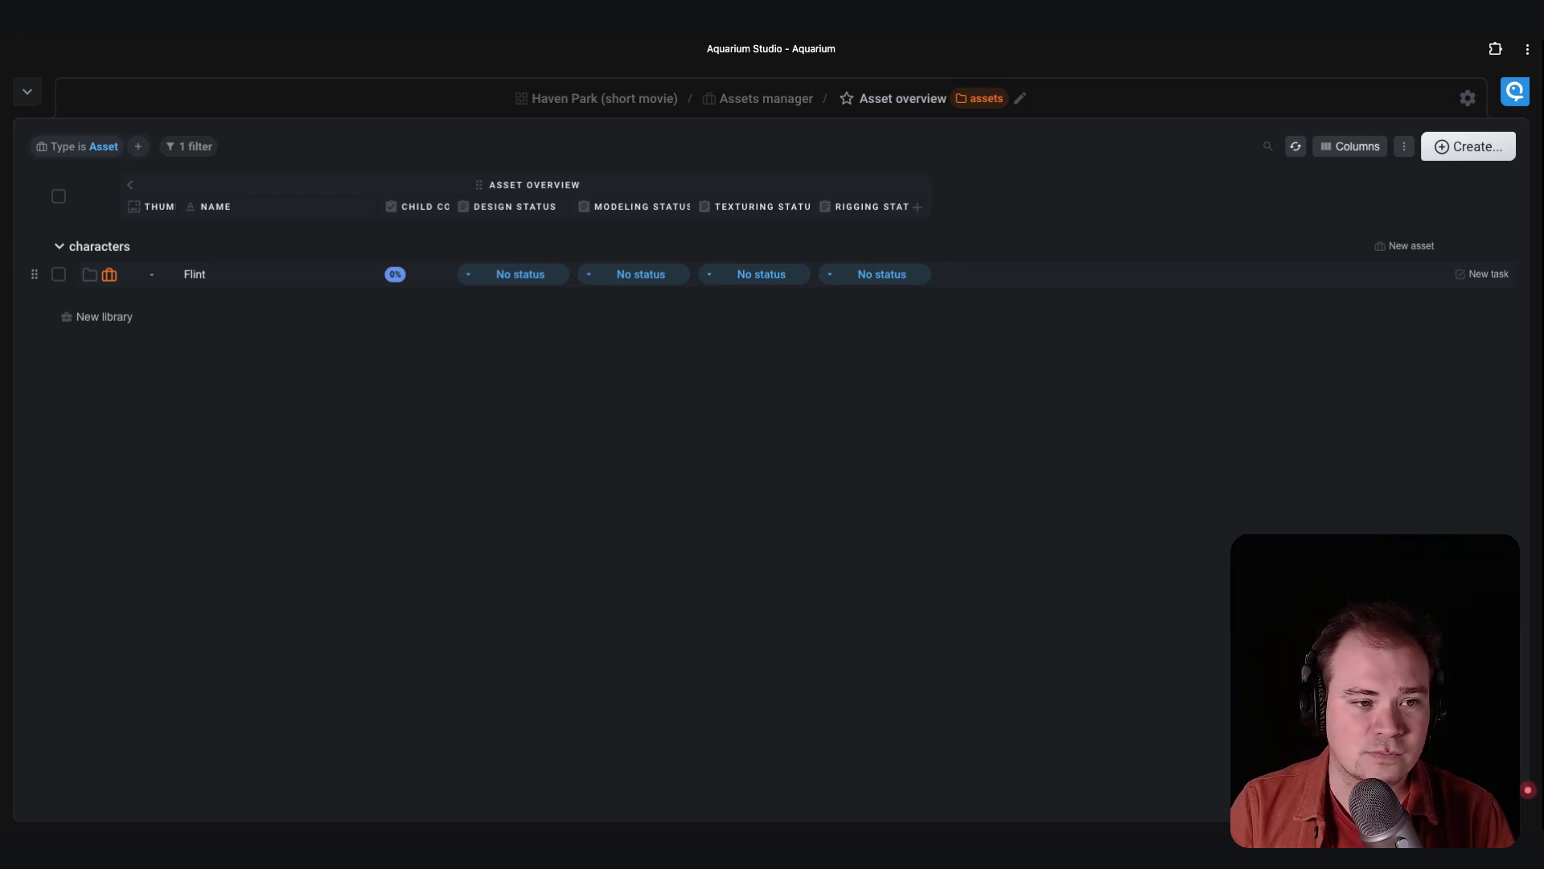
Add three more assets named "Cat", "Dog" and "Frog" to the characters library using the Asset template.
{"action": "left_click", "coordinate": [1414, 245]}
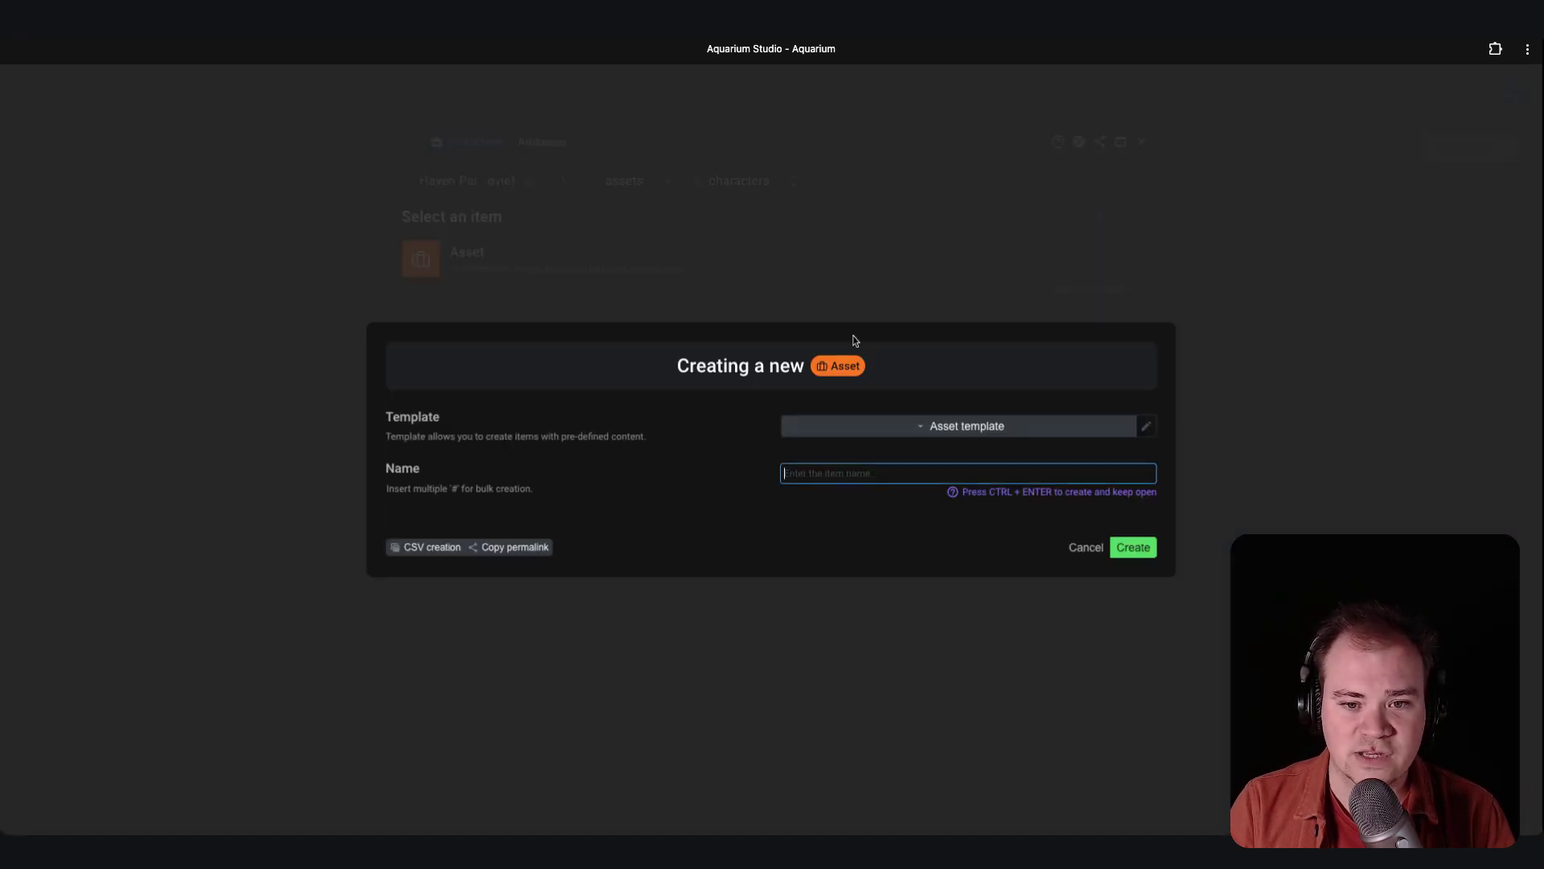
{"action": "type", "text": "Cat"}
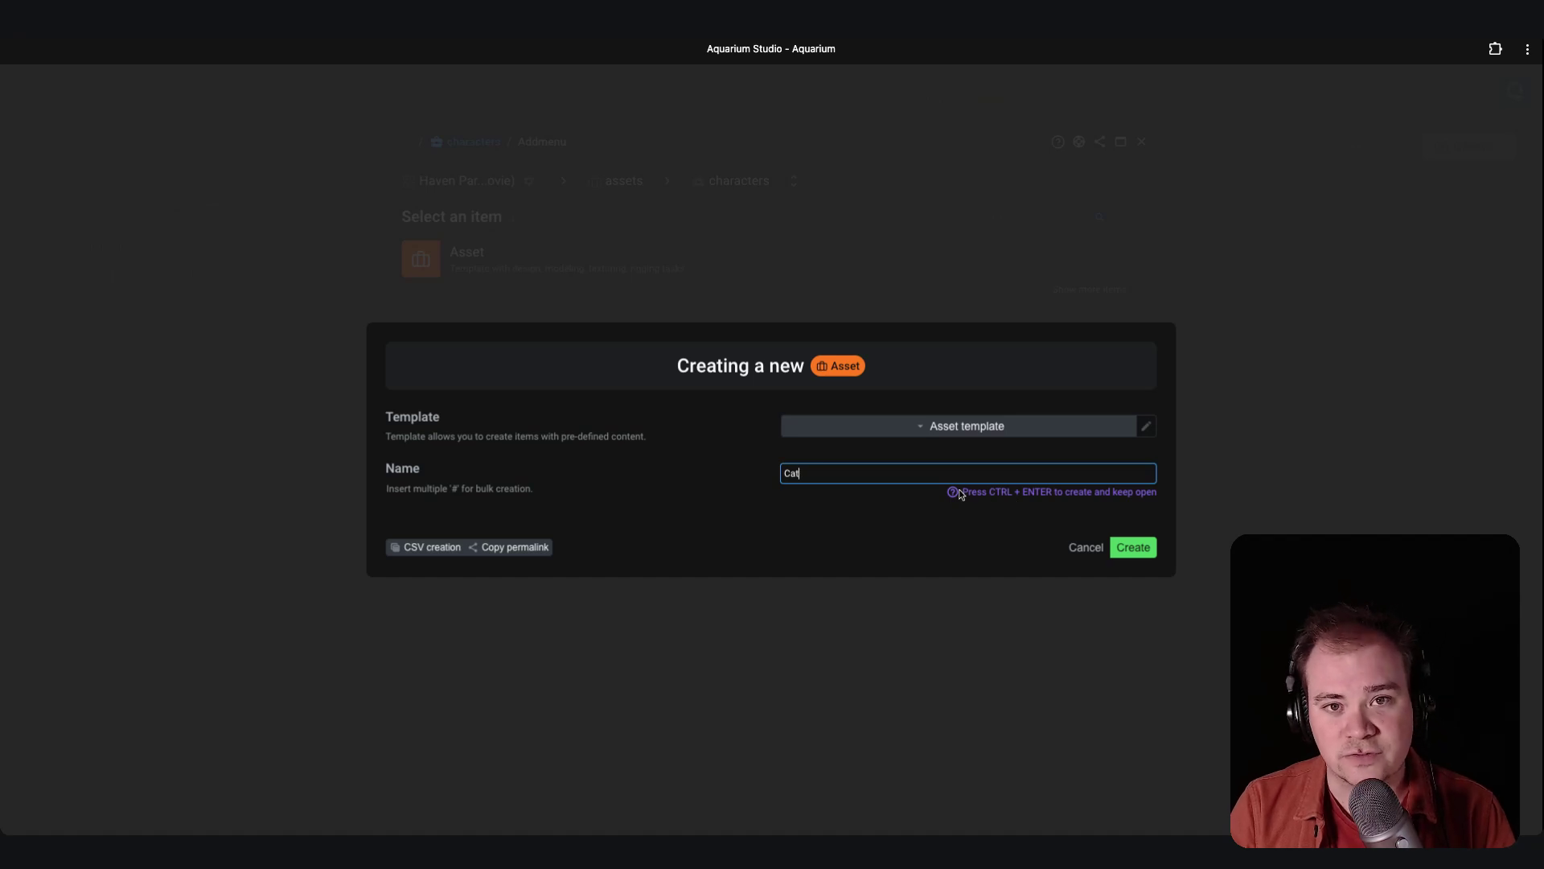
{"action": "key", "text": "Return"}
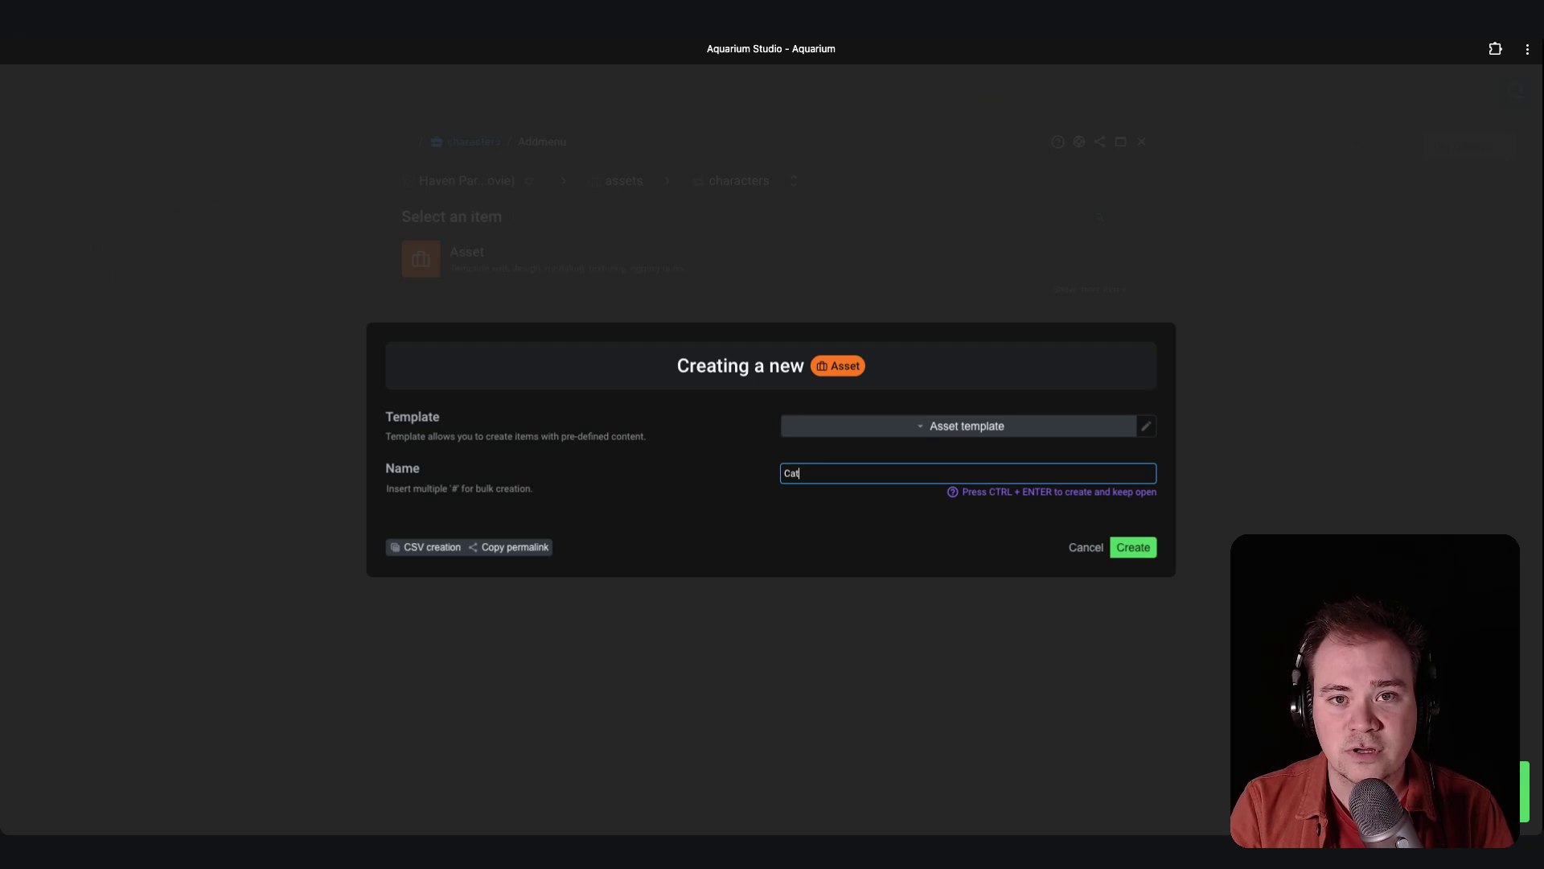
{"action": "key", "text": "BackSpace"}
{"action": "key", "text": "BackSpace"}
{"action": "key", "text": "BackSpace"}
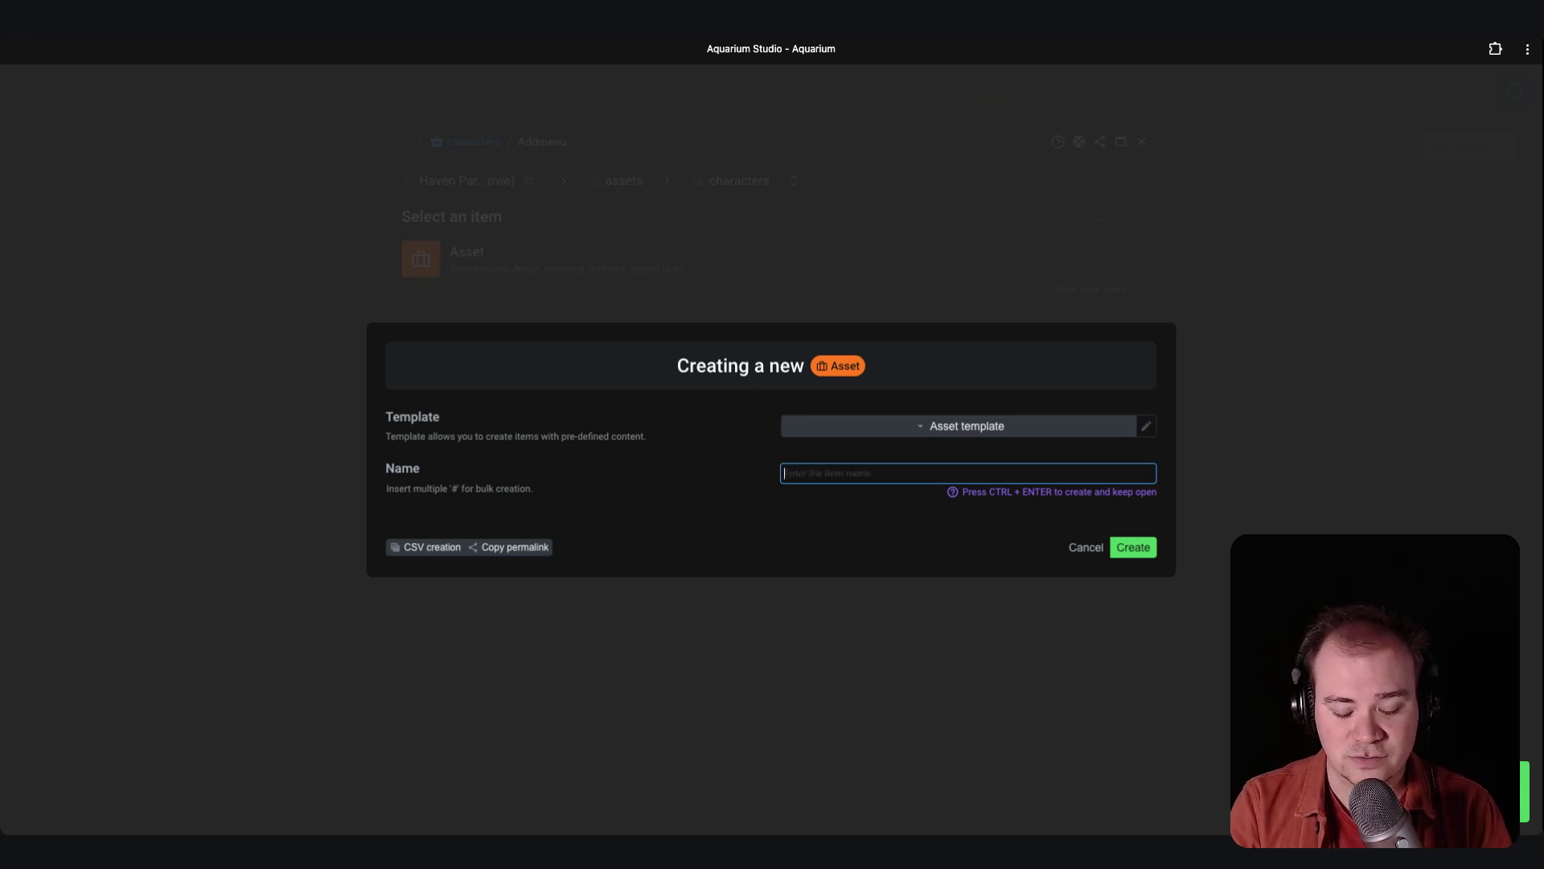
{"action": "type", "text": "Dog"}
{"action": "key", "text": "Return"}
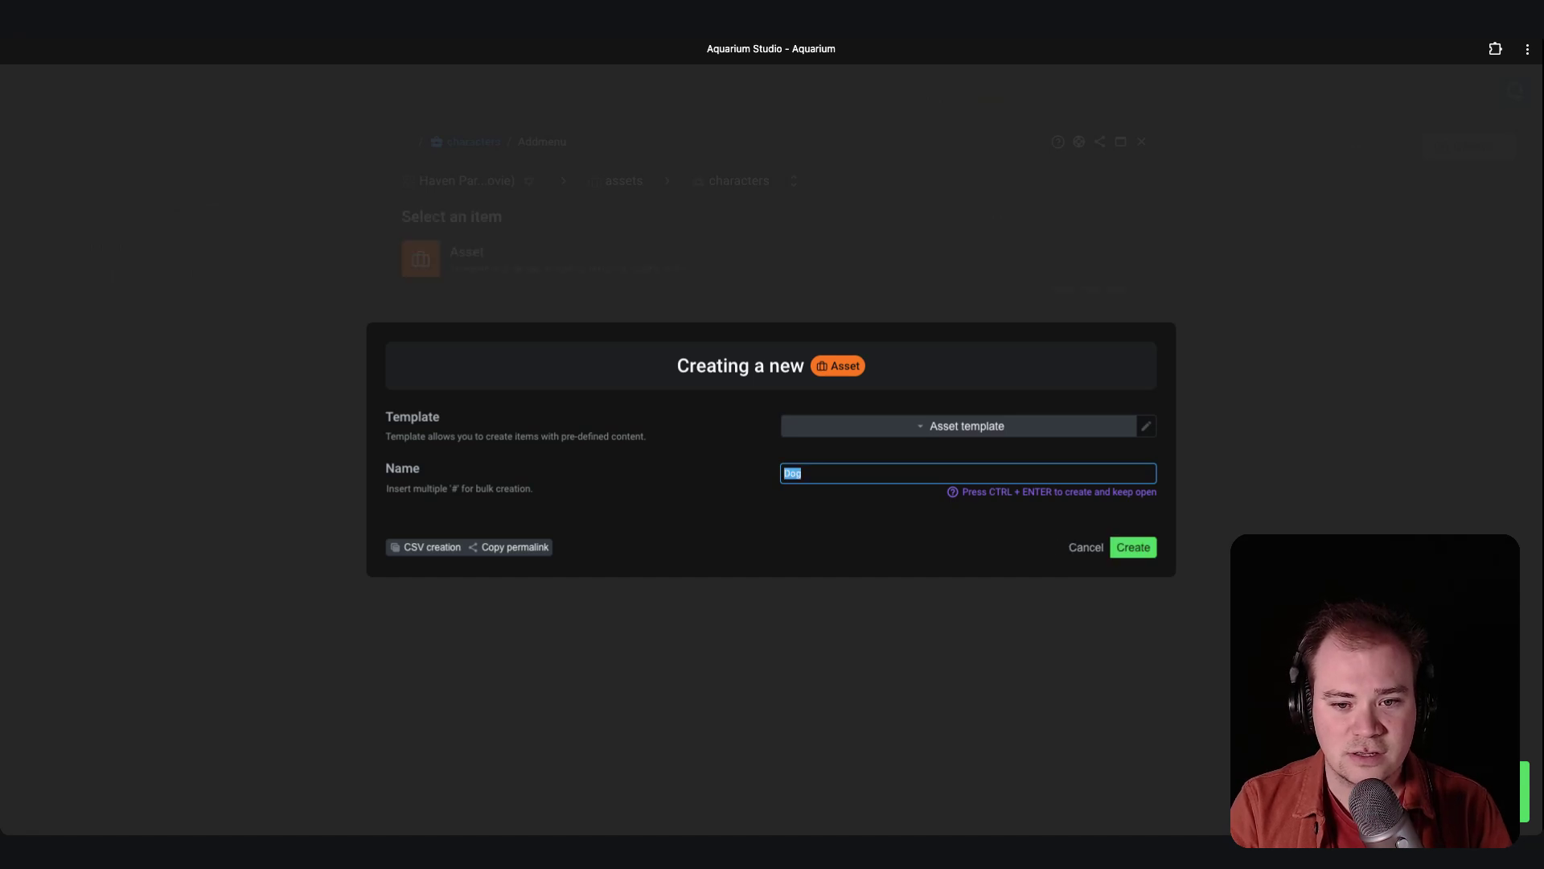
{"action": "type", "text": "Frog"}
{"action": "key", "text": "Return"}
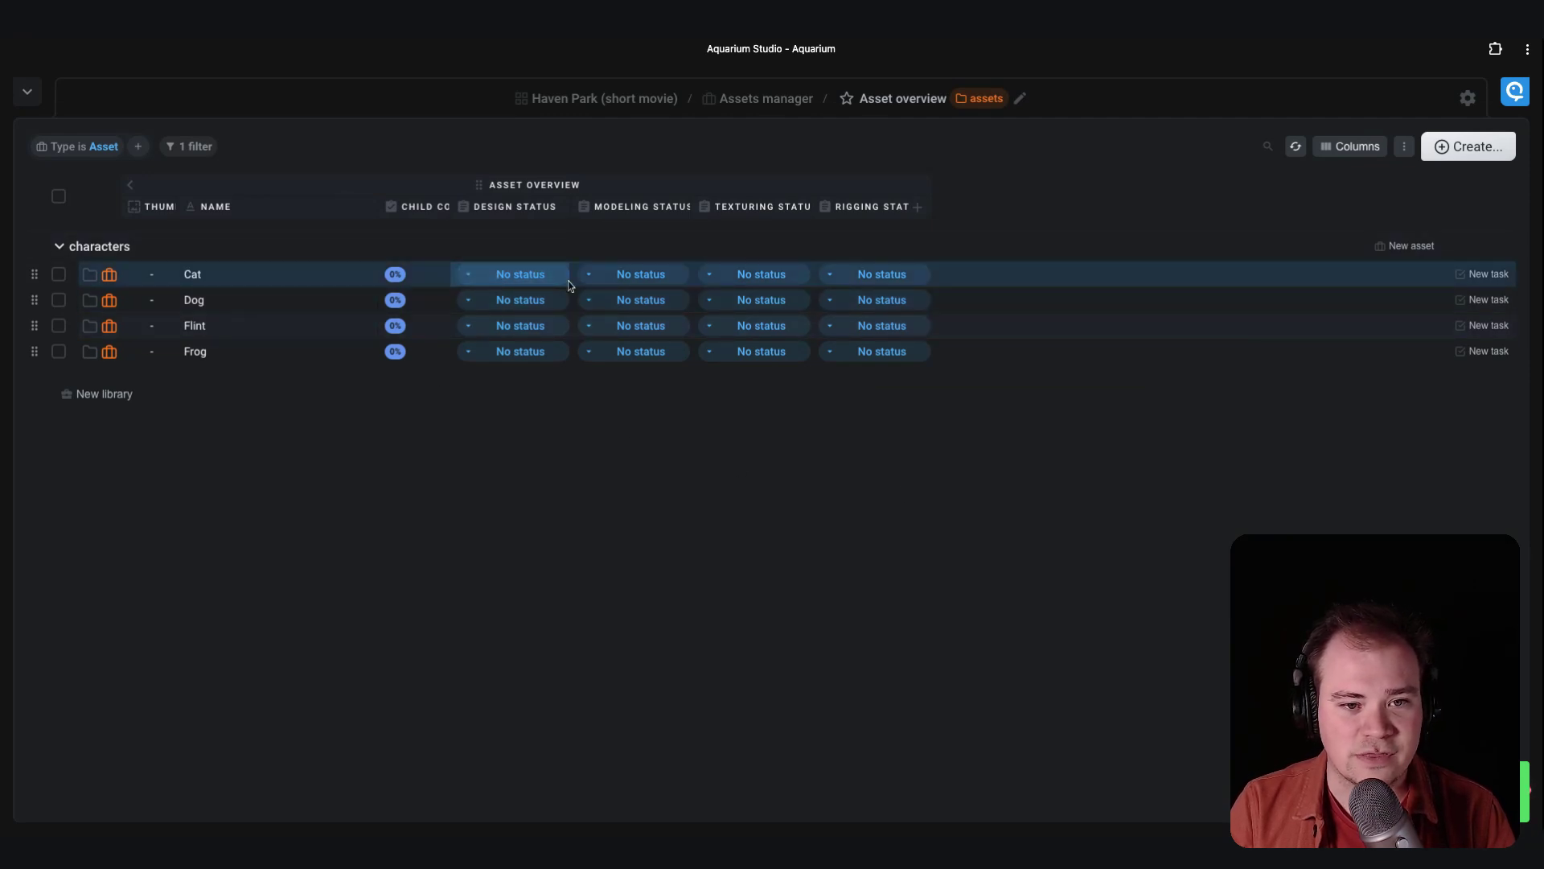
Set the design status of the Cat, Dog, Flint and Frog assets to TO DO in one batch.
{"action": "left_click_drag", "start_coordinate": [547, 275], "coordinate": [531, 370]}
{"action": "left_click", "coordinate": [529, 359]}
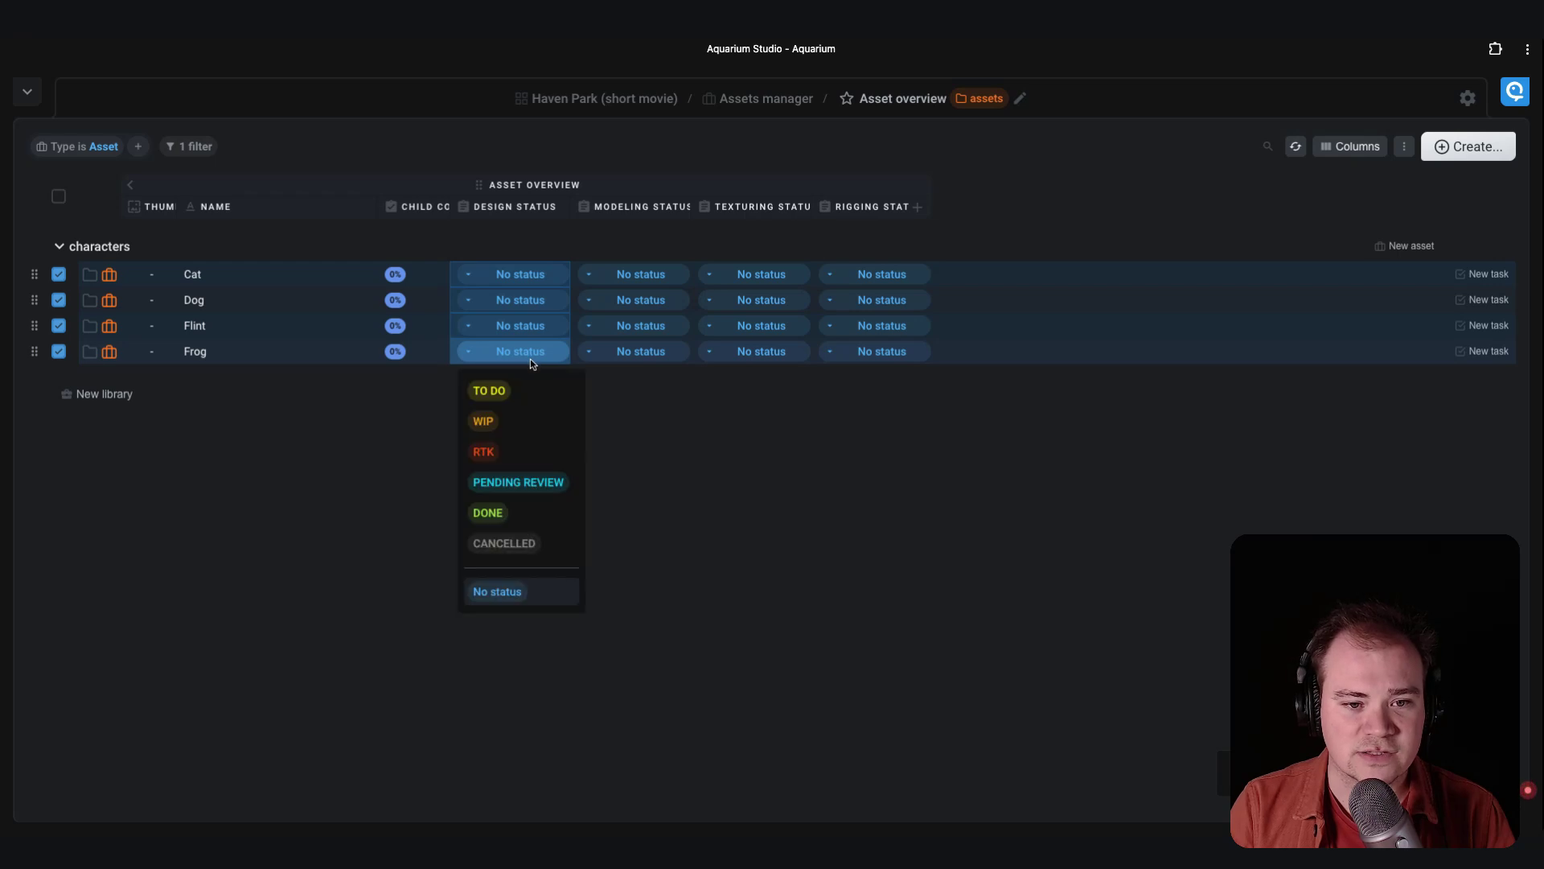
{"action": "left_click", "coordinate": [489, 390]}
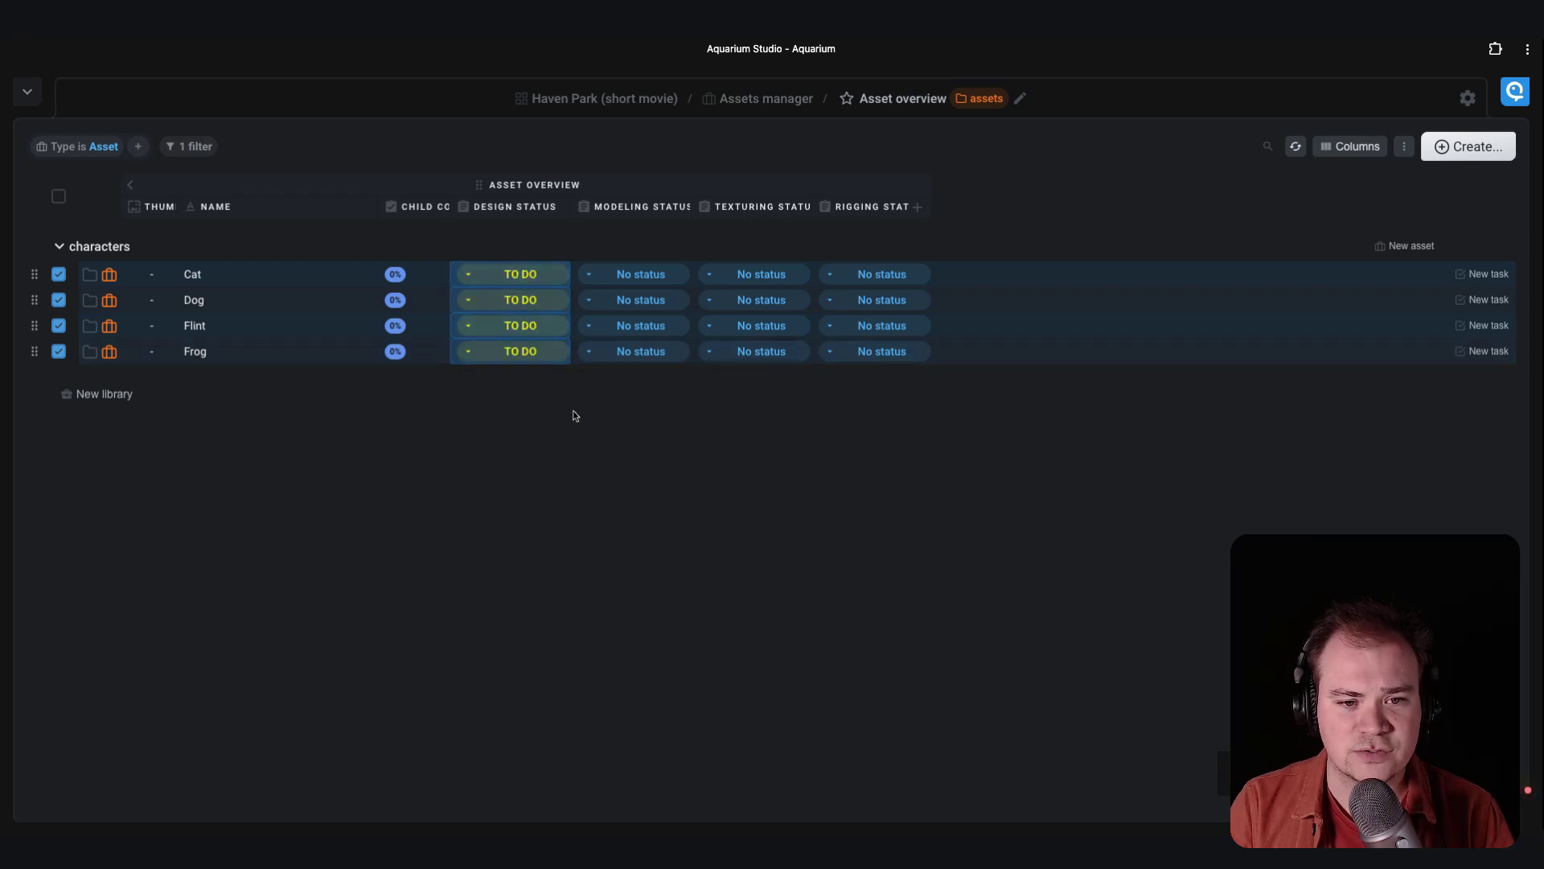
Set the modeling, texturing and rigging statuses of all four character assets to TO DO and clear the selection.
{"action": "left_click", "coordinate": [629, 277]}
{"action": "left_click", "coordinate": [607, 315]}
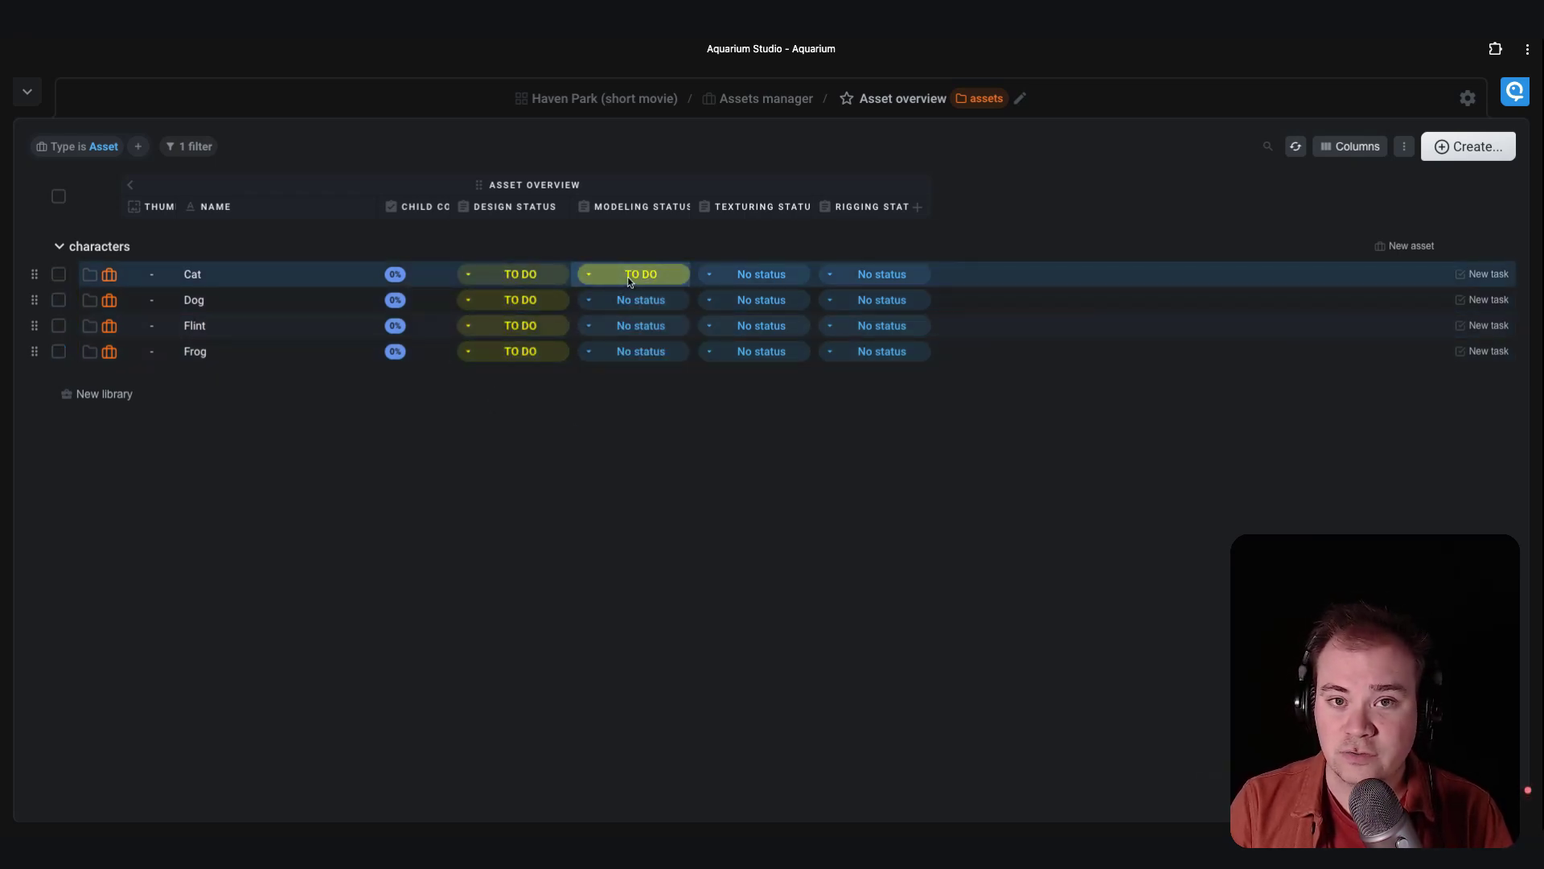
{"action": "left_click_drag", "start_coordinate": [634, 277], "coordinate": [885, 353]}
{"action": "left_click", "coordinate": [885, 353]}
{"action": "left_click", "coordinate": [851, 392]}
{"action": "left_click", "coordinate": [762, 354]}
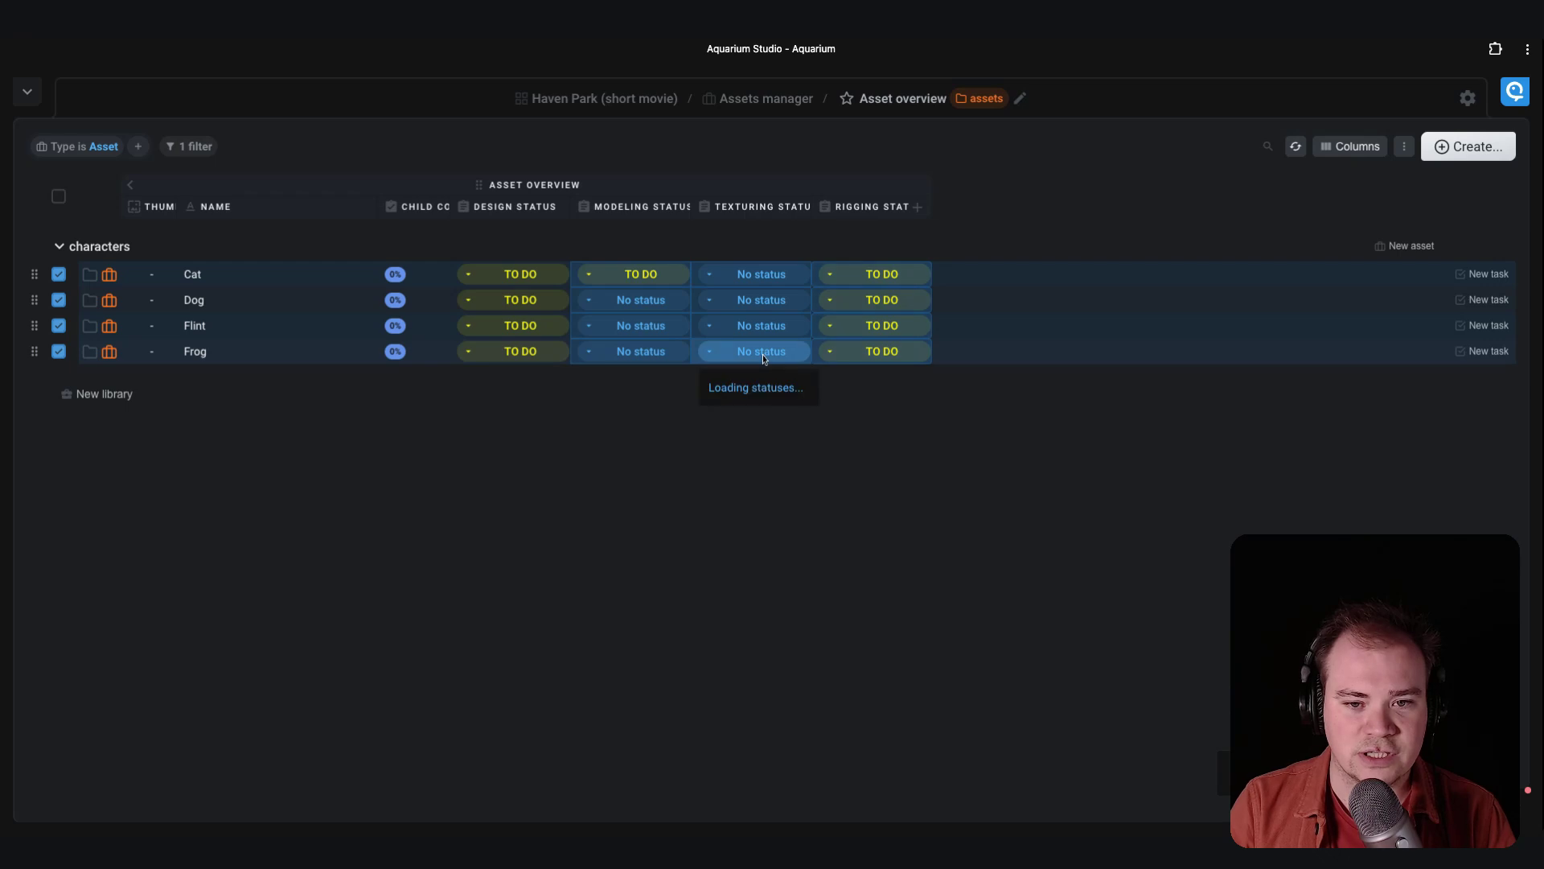
{"action": "left_click", "coordinate": [732, 390]}
{"action": "left_click", "coordinate": [650, 354]}
{"action": "left_click", "coordinate": [623, 389]}
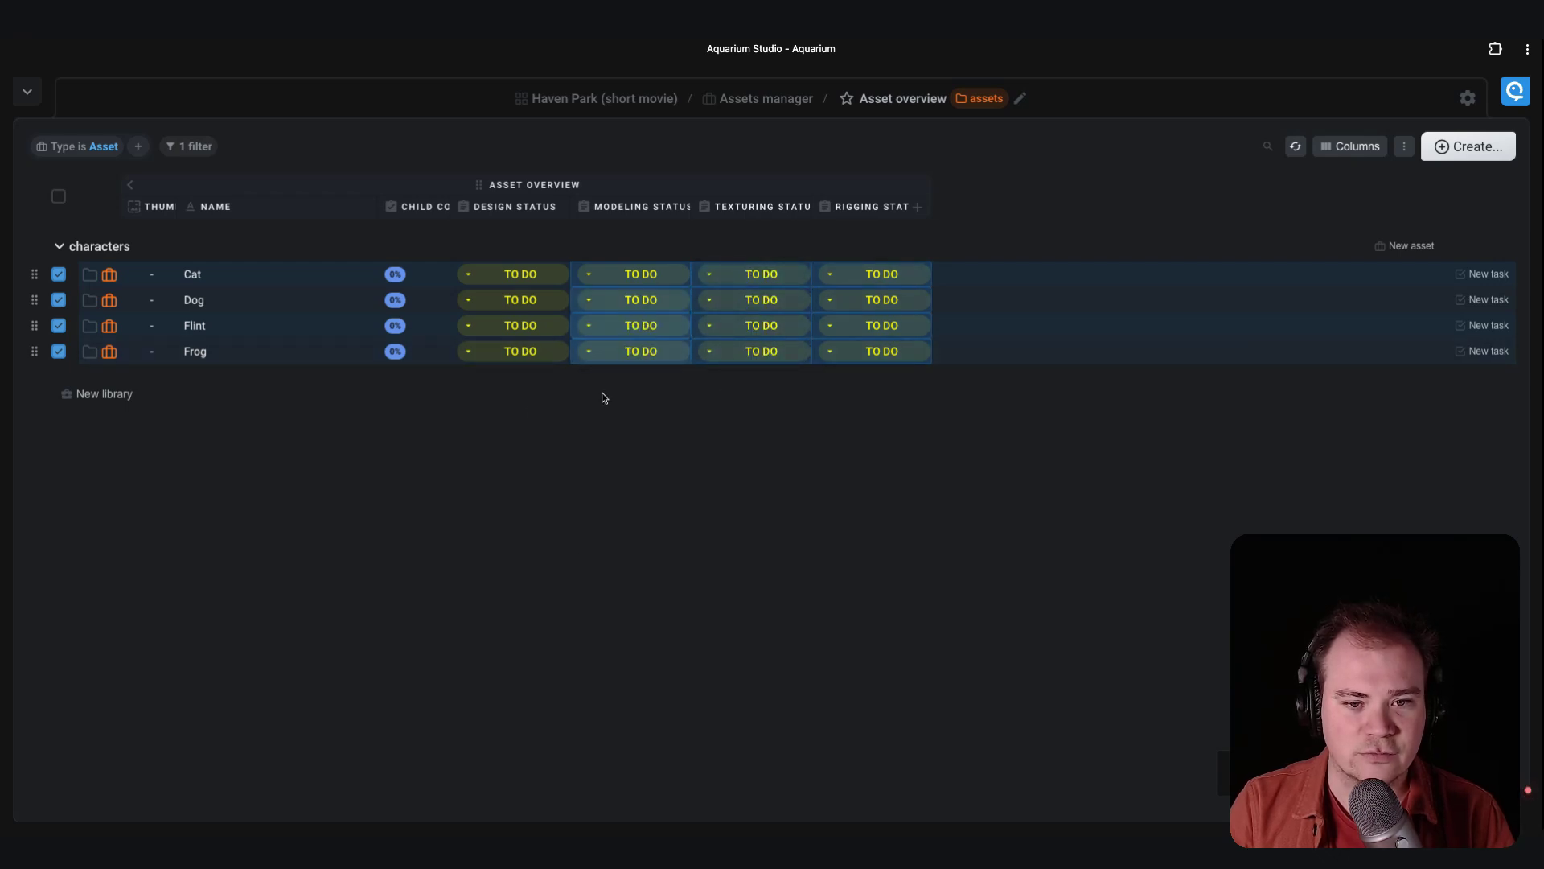
{"action": "left_click", "coordinate": [604, 398]}
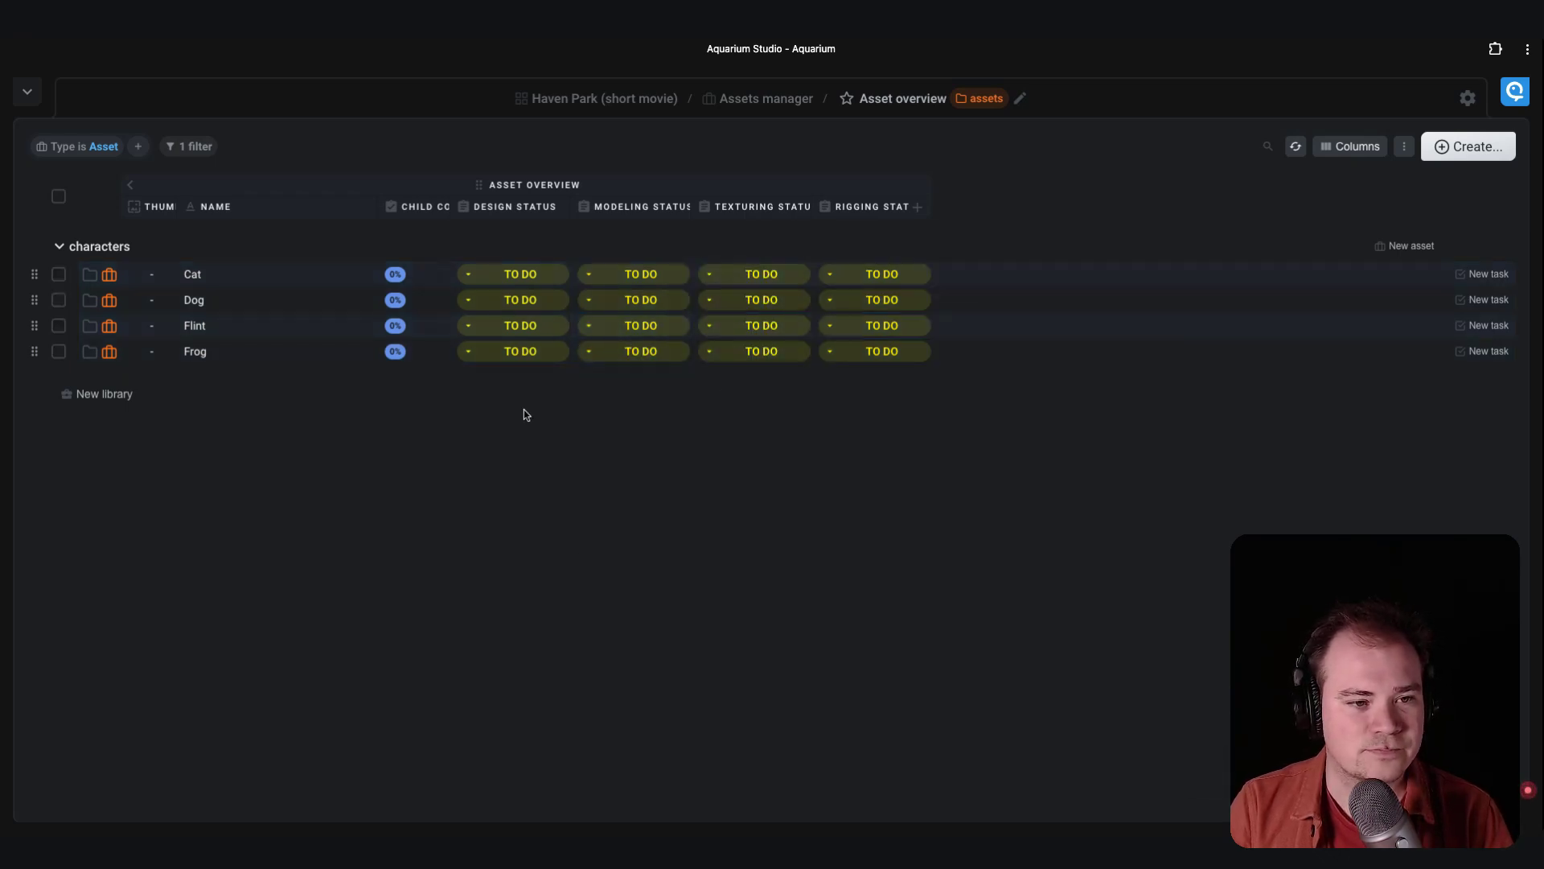
Open the Cat asset, check its available views and task progress, and widen its task list.
{"action": "left_click", "coordinate": [191, 272]}
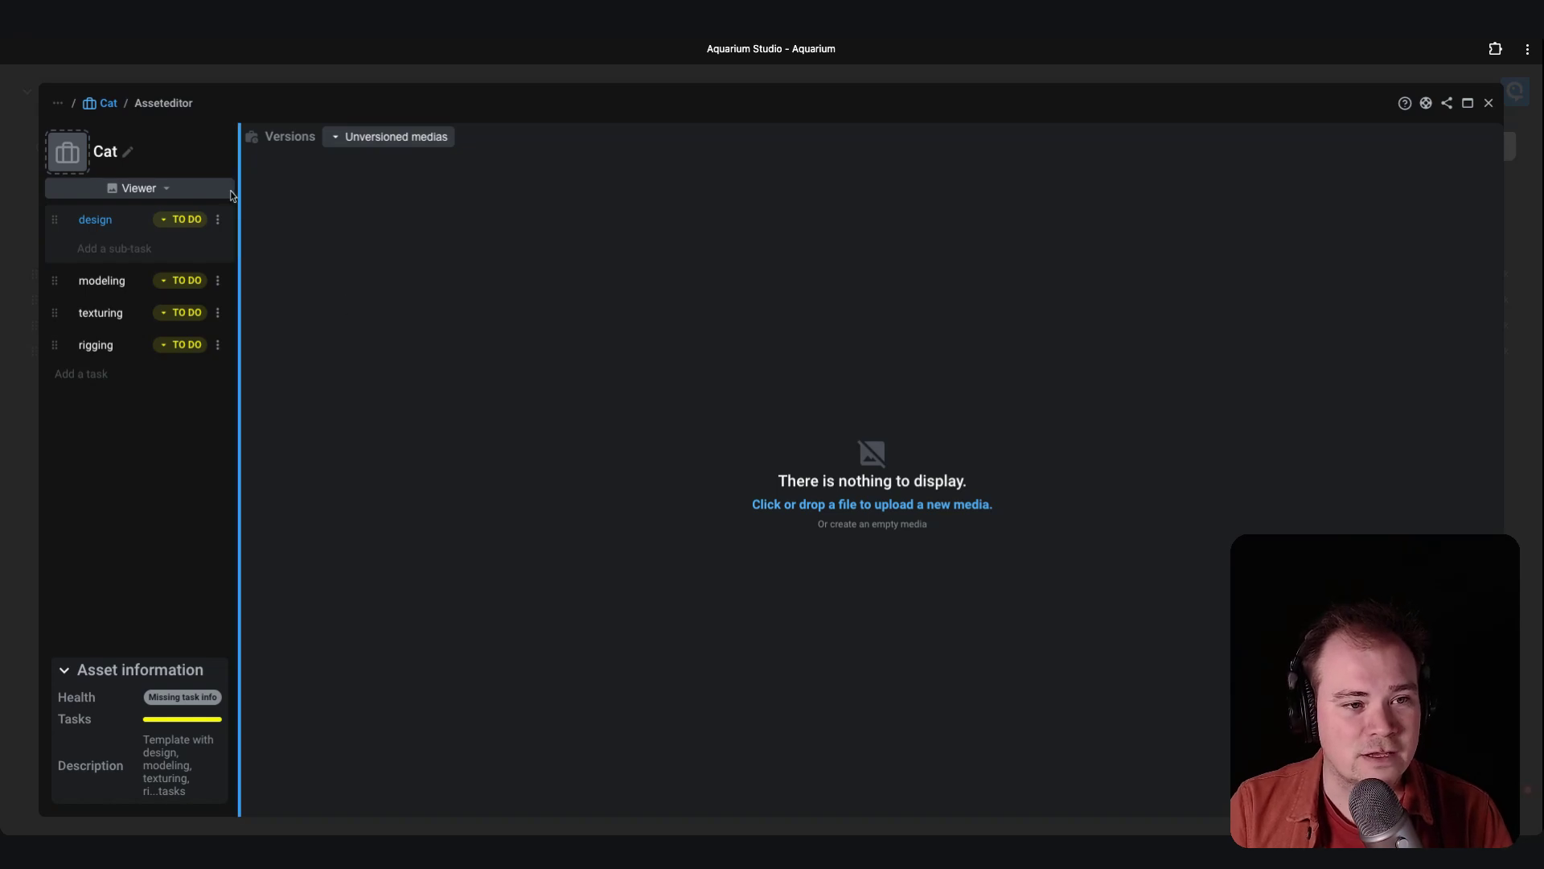
{"action": "left_click", "coordinate": [202, 190]}
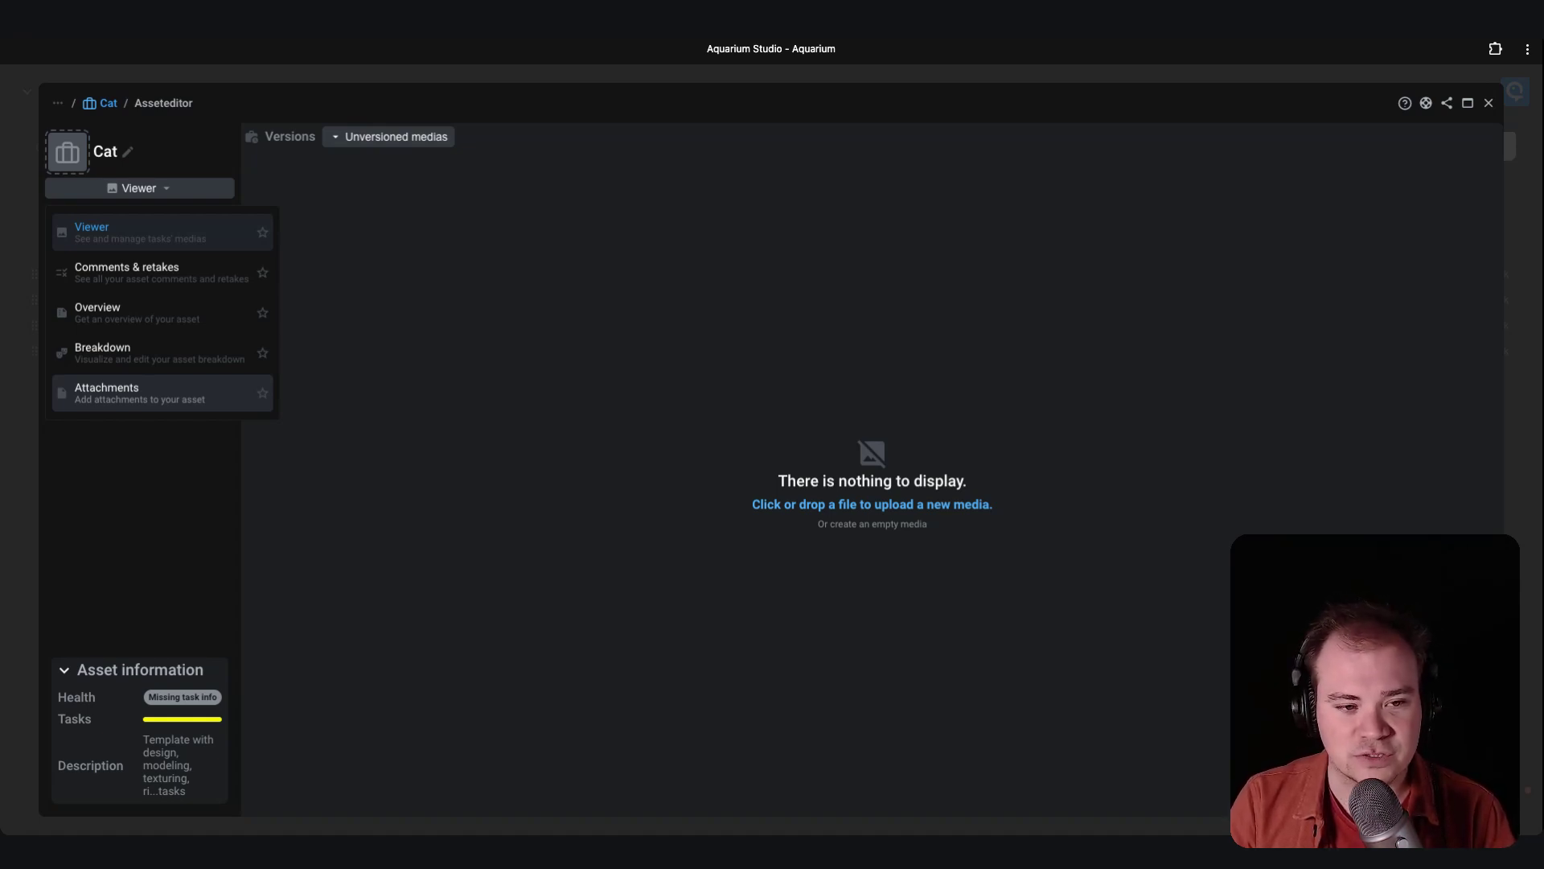
{"action": "left_click", "coordinate": [160, 502]}
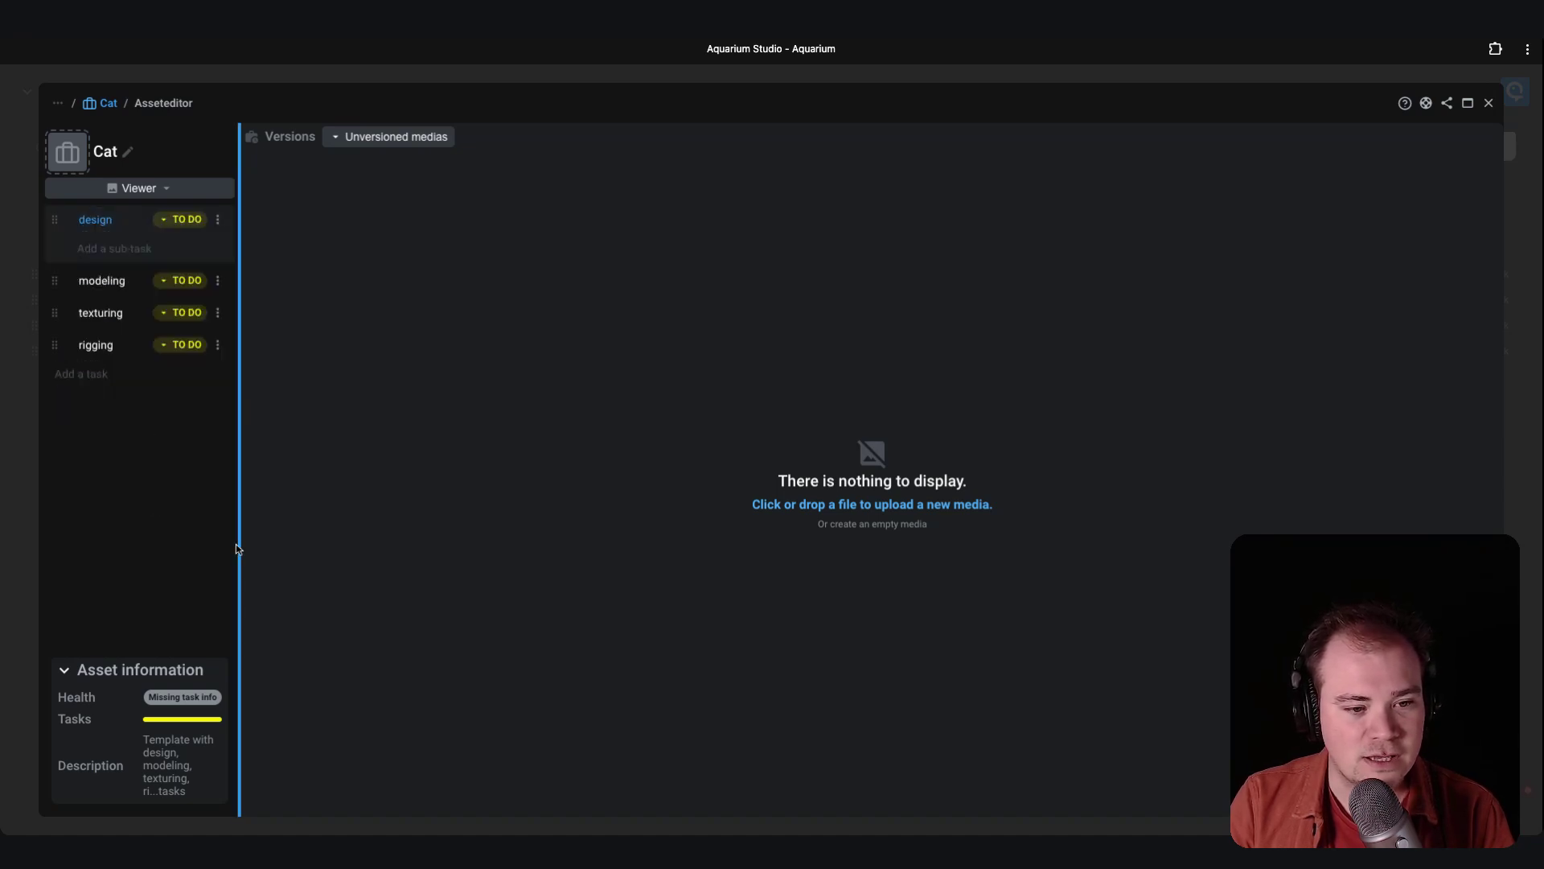
{"action": "left_click_drag", "start_coordinate": [239, 544], "coordinate": [330, 538]}
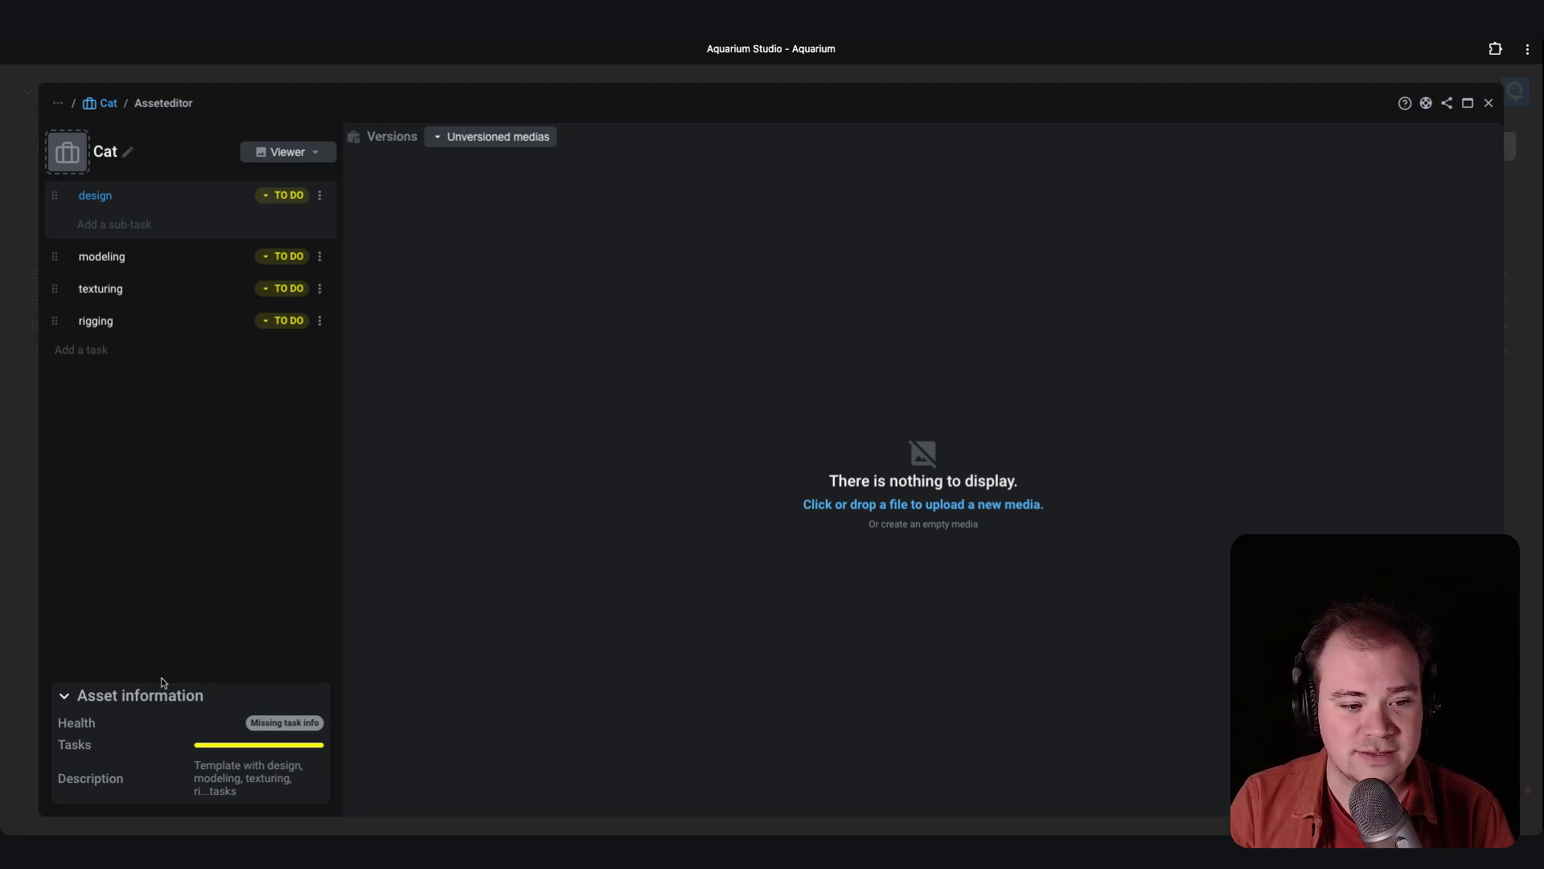
{"action": "mouse_move", "coordinate": [219, 751]}
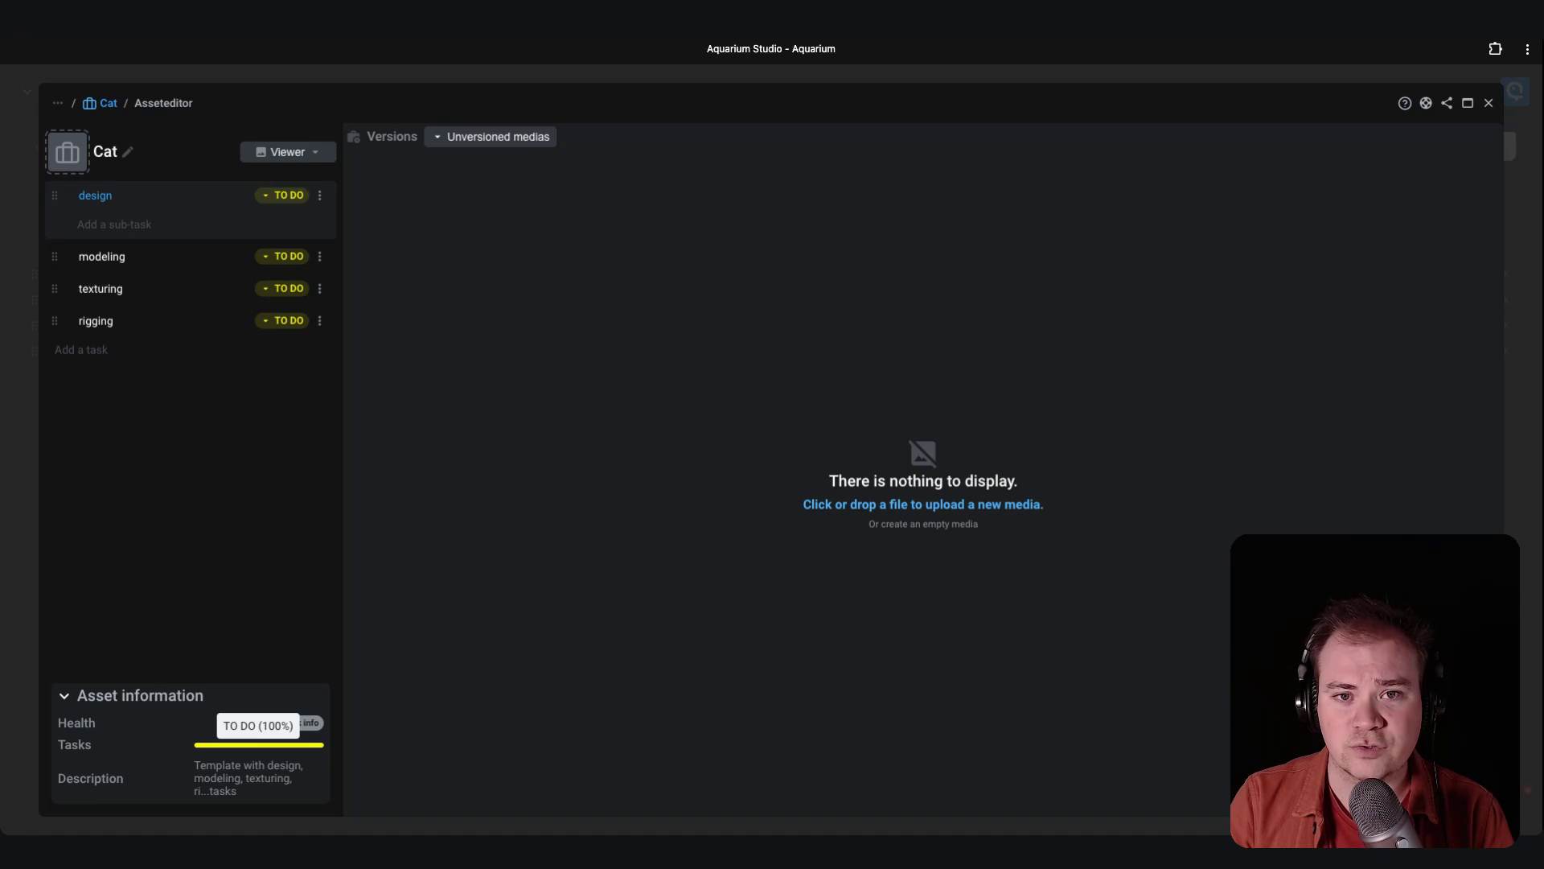
Set the Cat asset's design task to WIP and check the task progress in the asset information.
{"action": "left_click", "coordinate": [277, 197]}
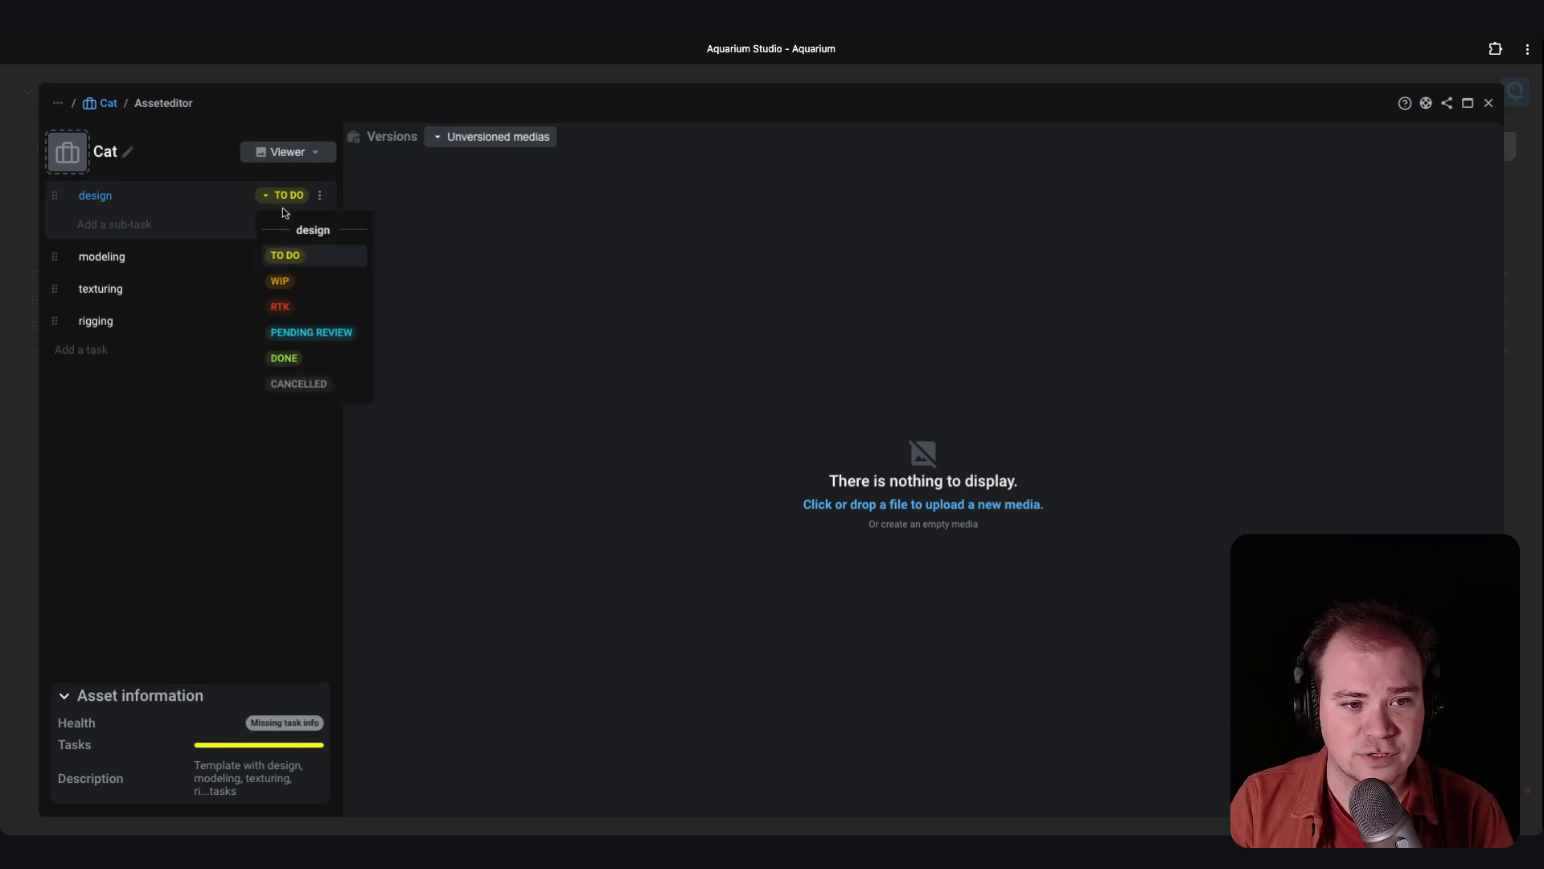
{"action": "left_click", "coordinate": [287, 288]}
{"action": "mouse_move", "coordinate": [313, 752]}
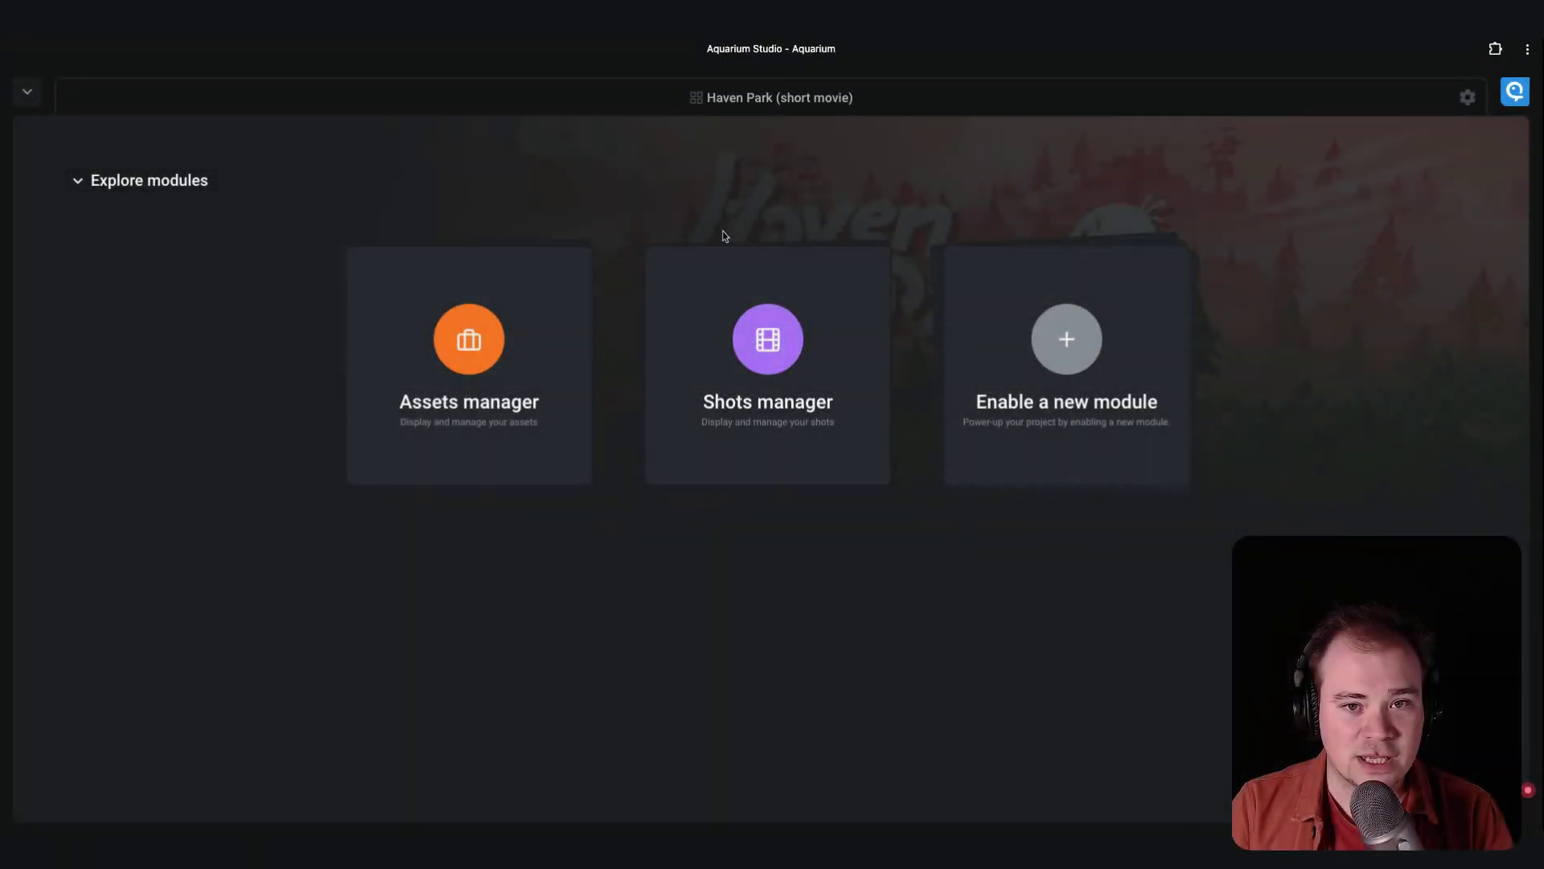
Bulk-create 5 sequences named "s0##0" in the Shot overview of the Shots manager using the Sequence template.
{"action": "left_click", "coordinate": [768, 386]}
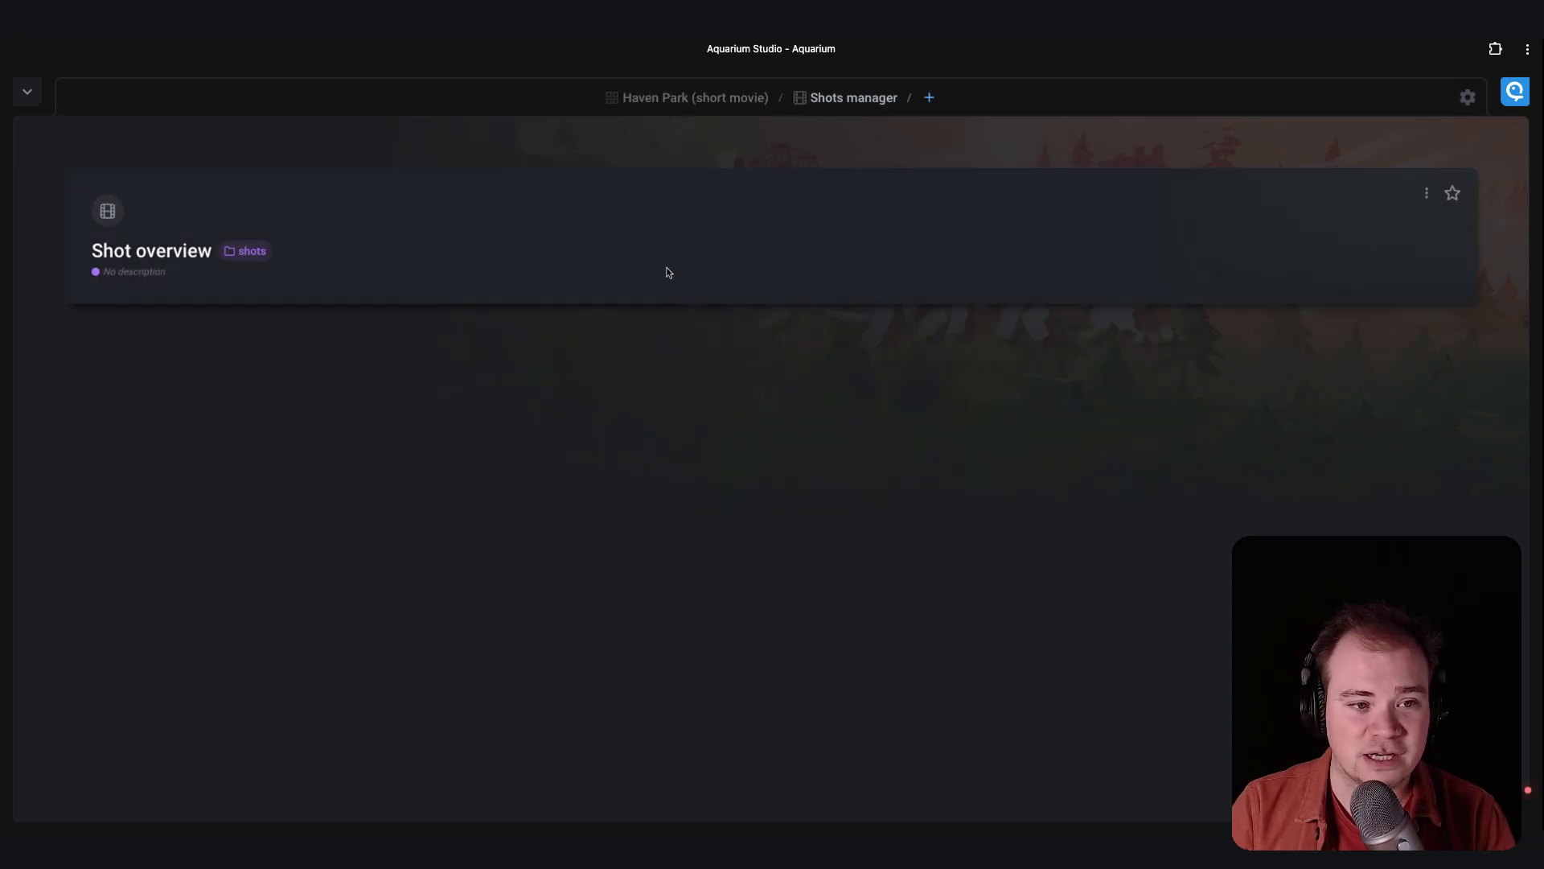
{"action": "left_click", "coordinate": [618, 258]}
{"action": "left_click", "coordinate": [732, 284]}
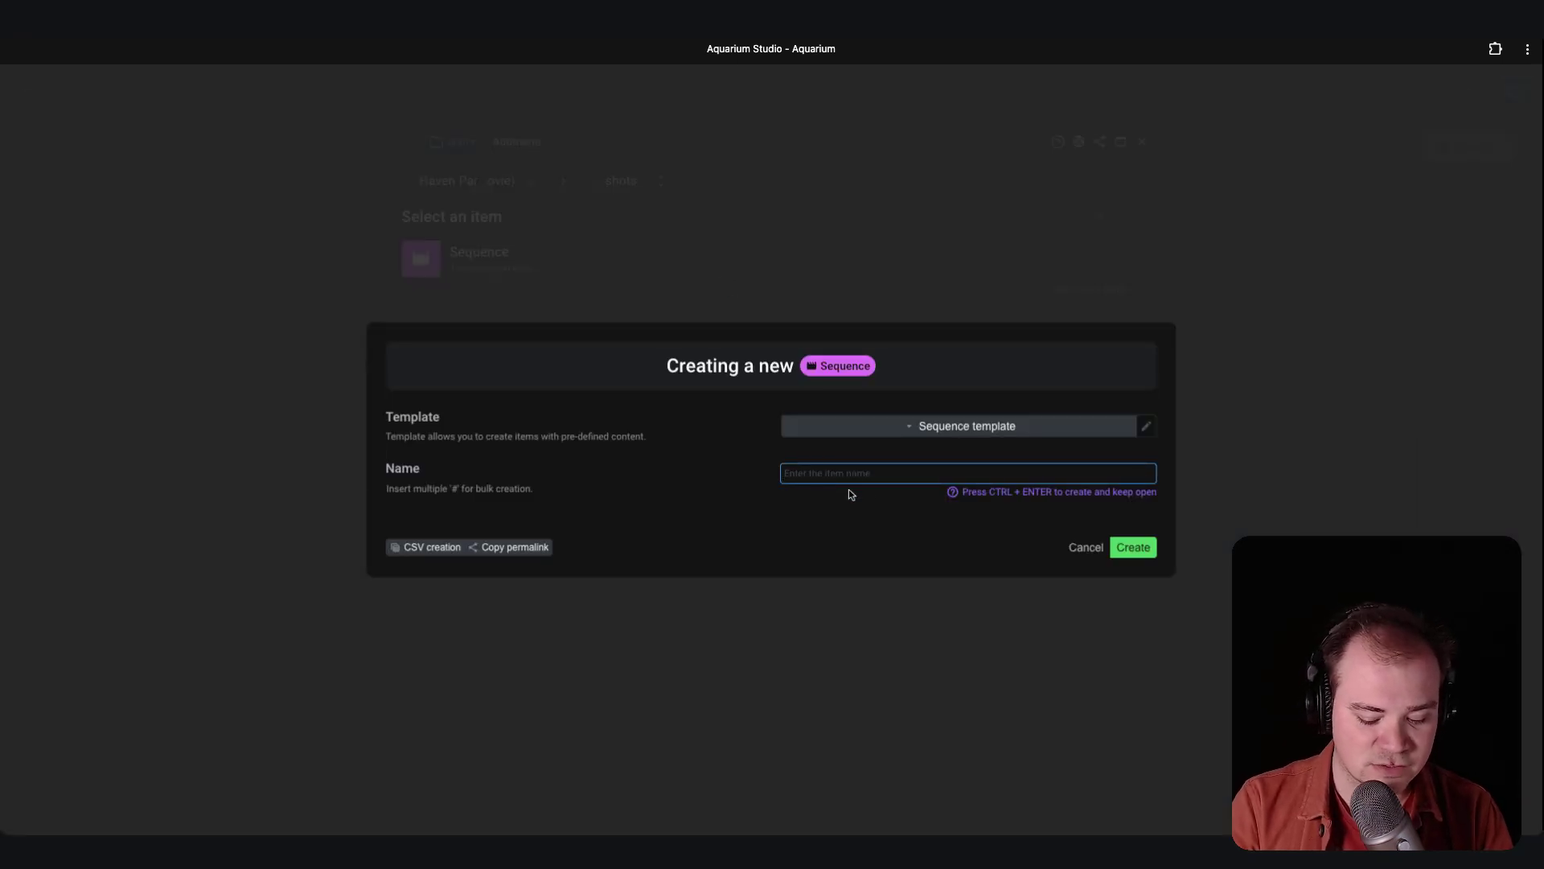
{"action": "type", "text": "s0##0"}
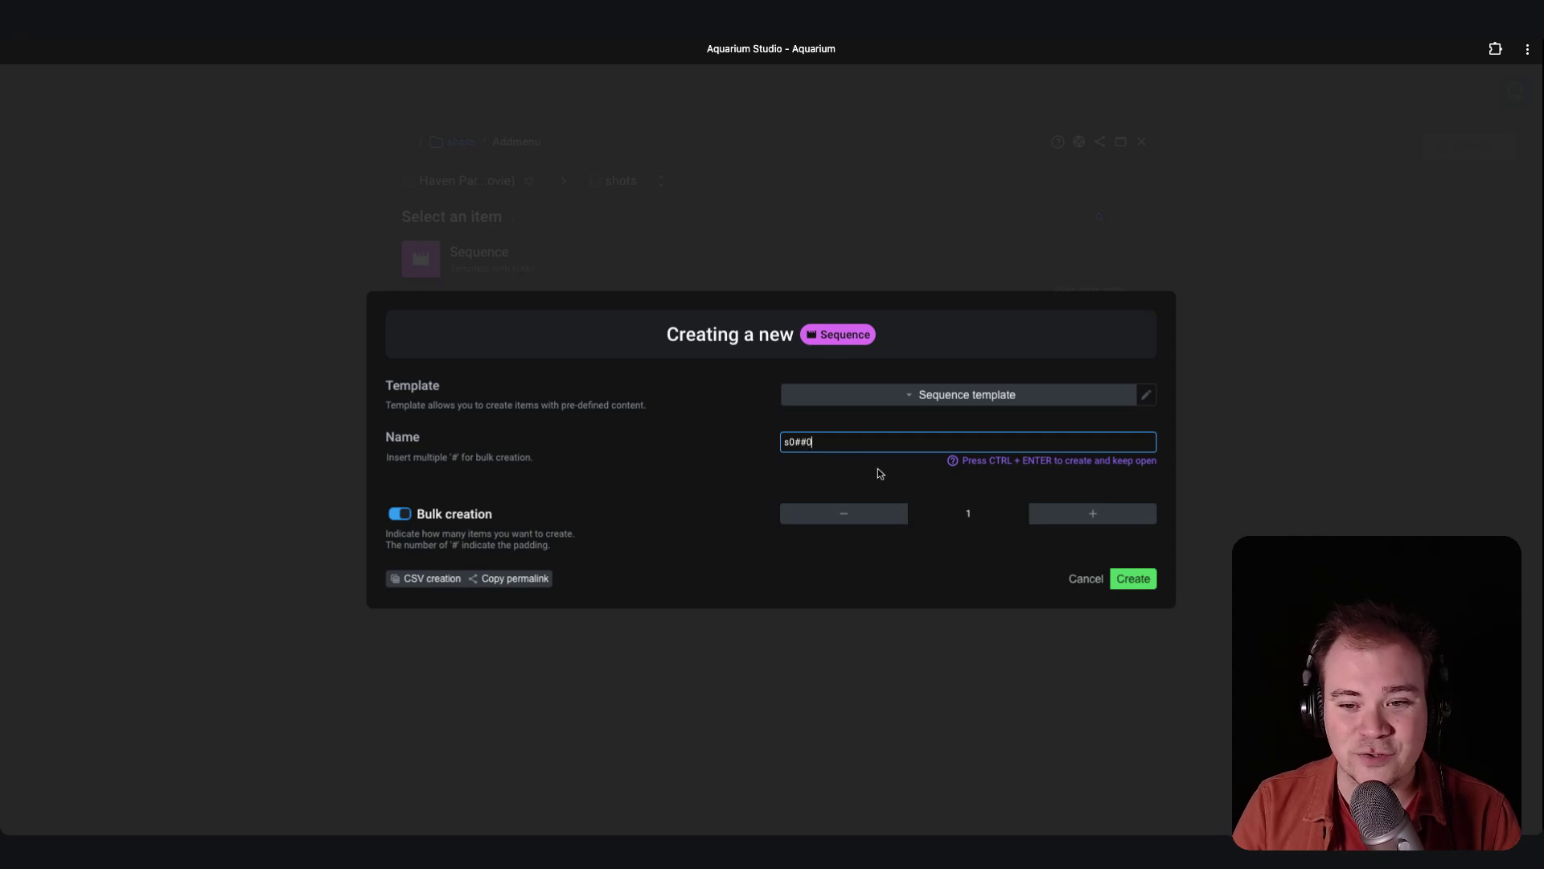
{"action": "left_click", "coordinate": [969, 512]}
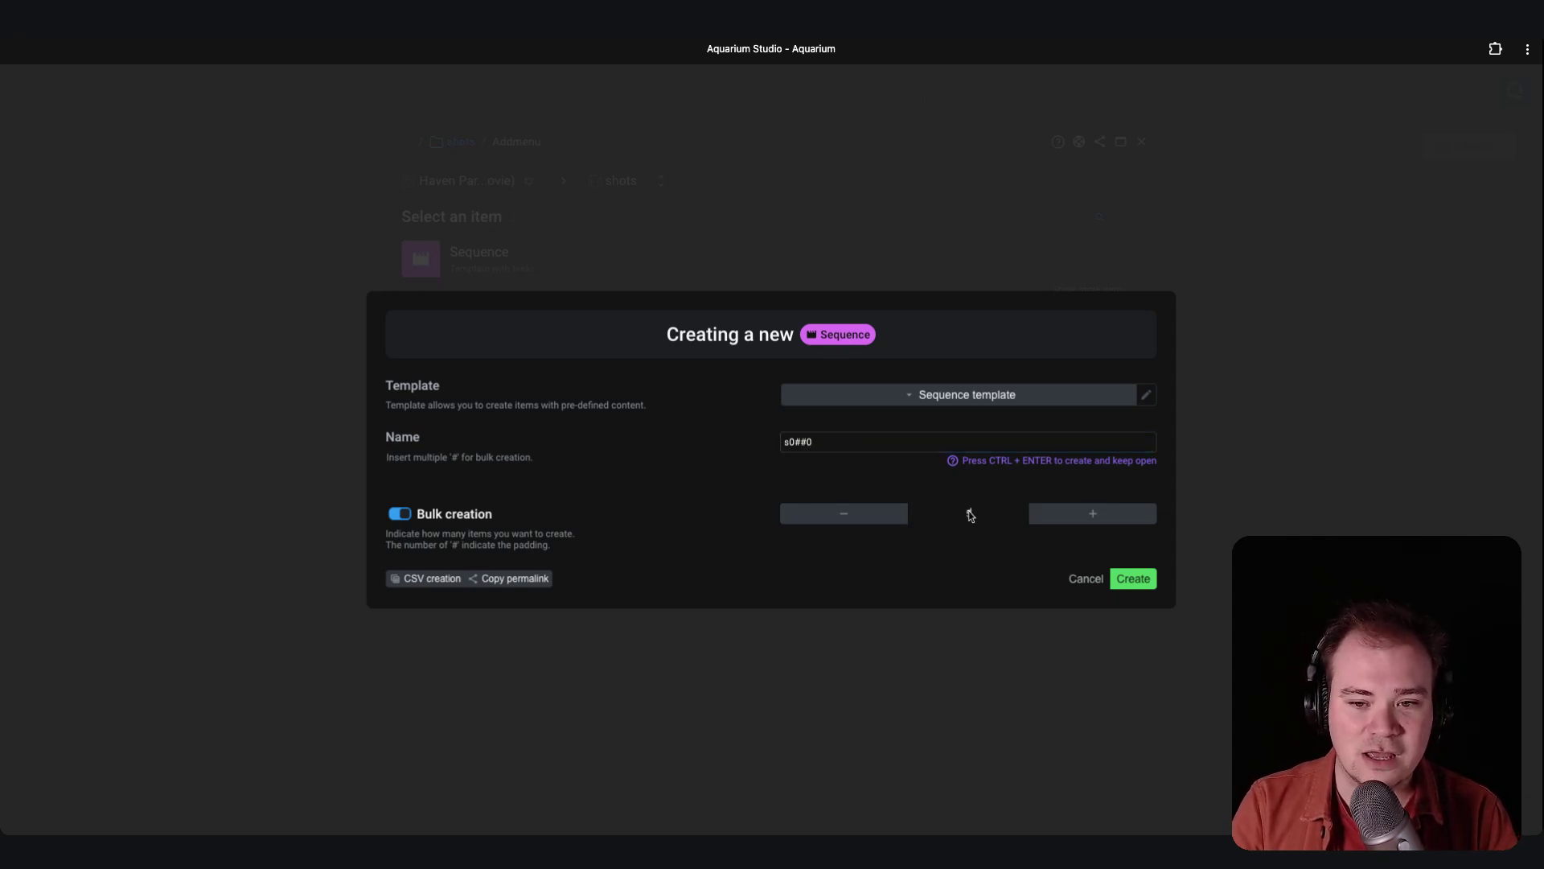
{"action": "type", "text": "5"}
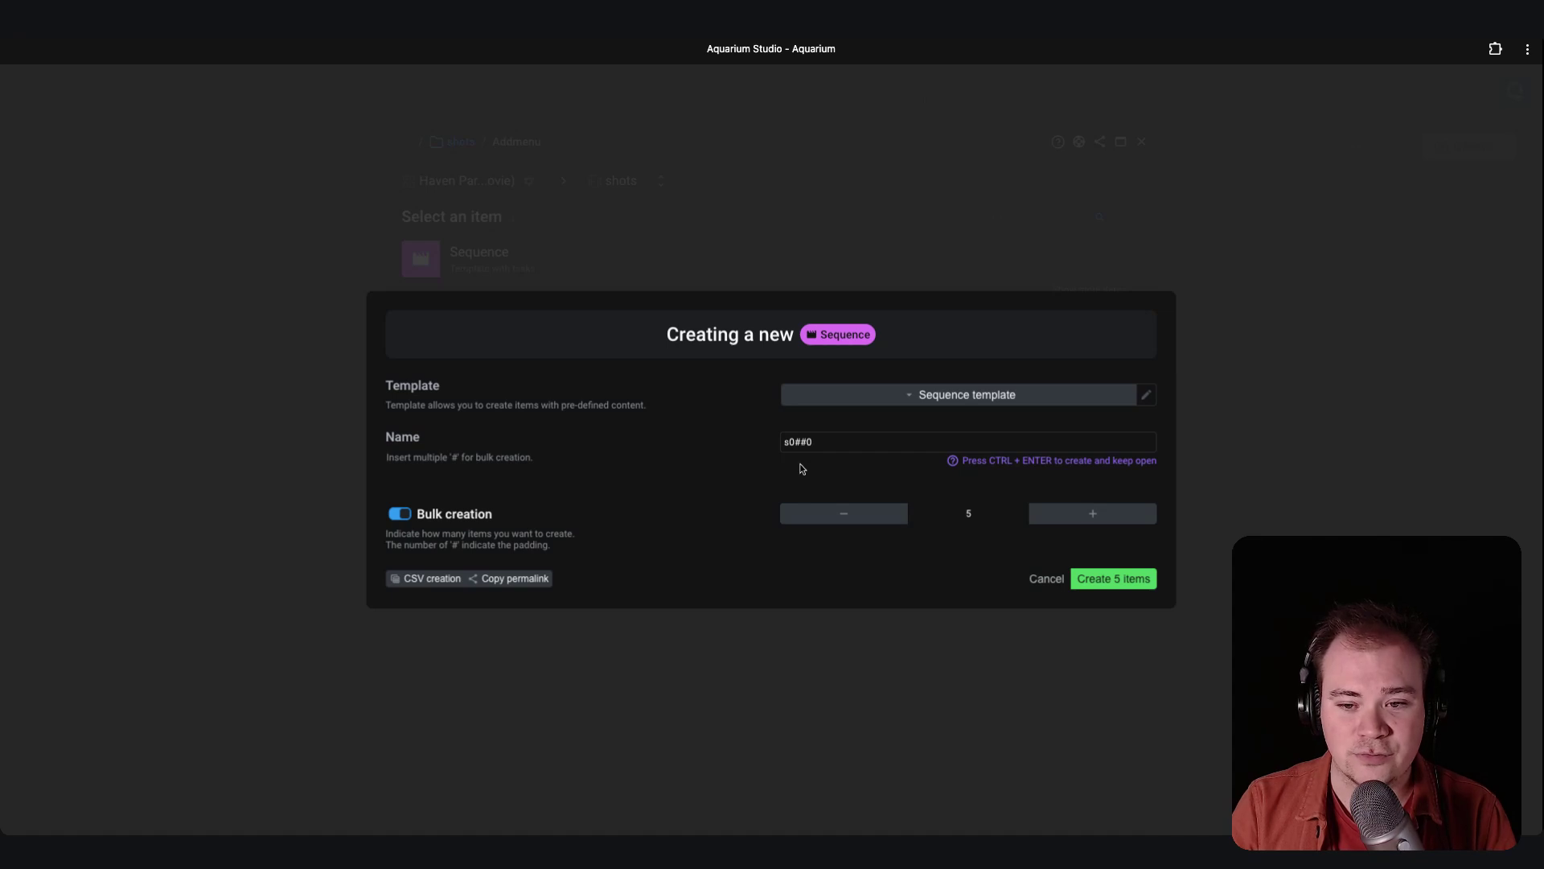
{"action": "left_click", "coordinate": [1100, 579]}
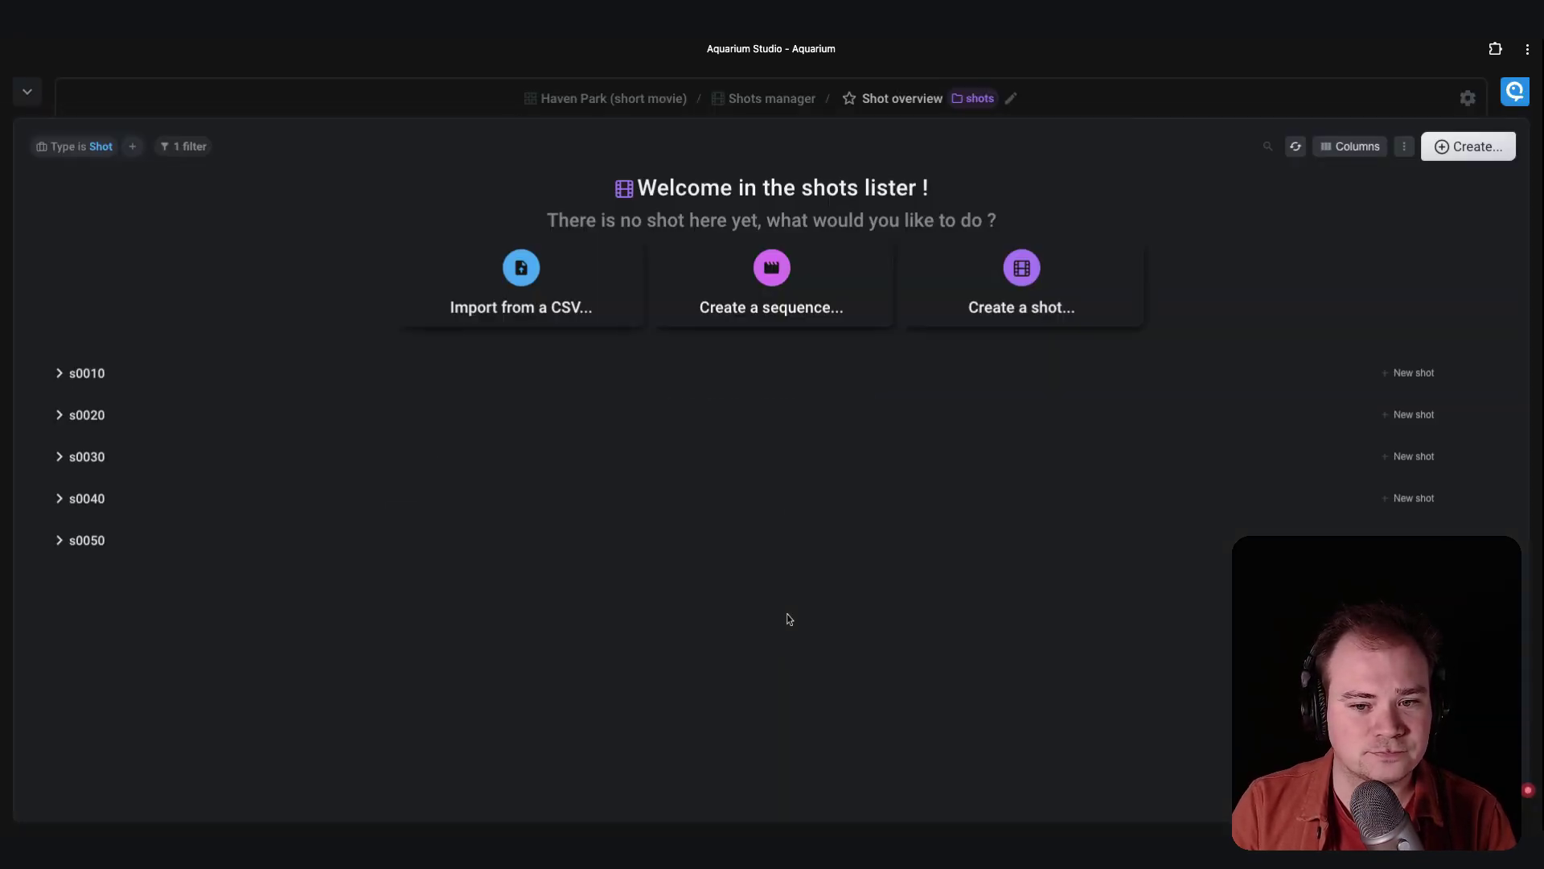
Bulk-create 5 shots named "s0010_sh##0" in sequence s0010 using the Shot template.
{"action": "left_click", "coordinate": [1404, 375]}
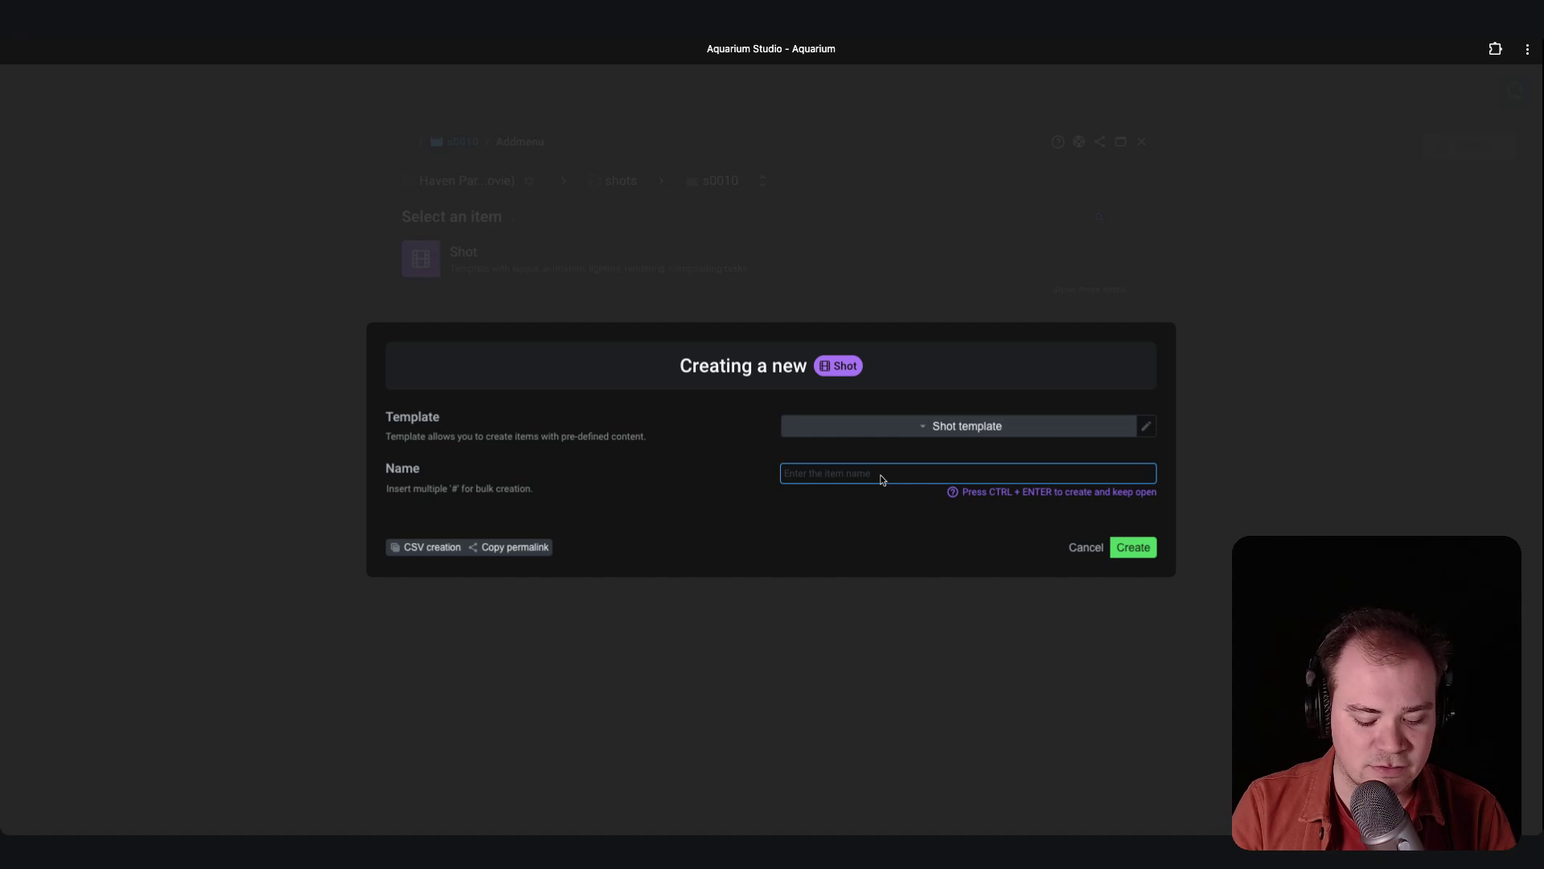
{"action": "type", "text": "s0010"}
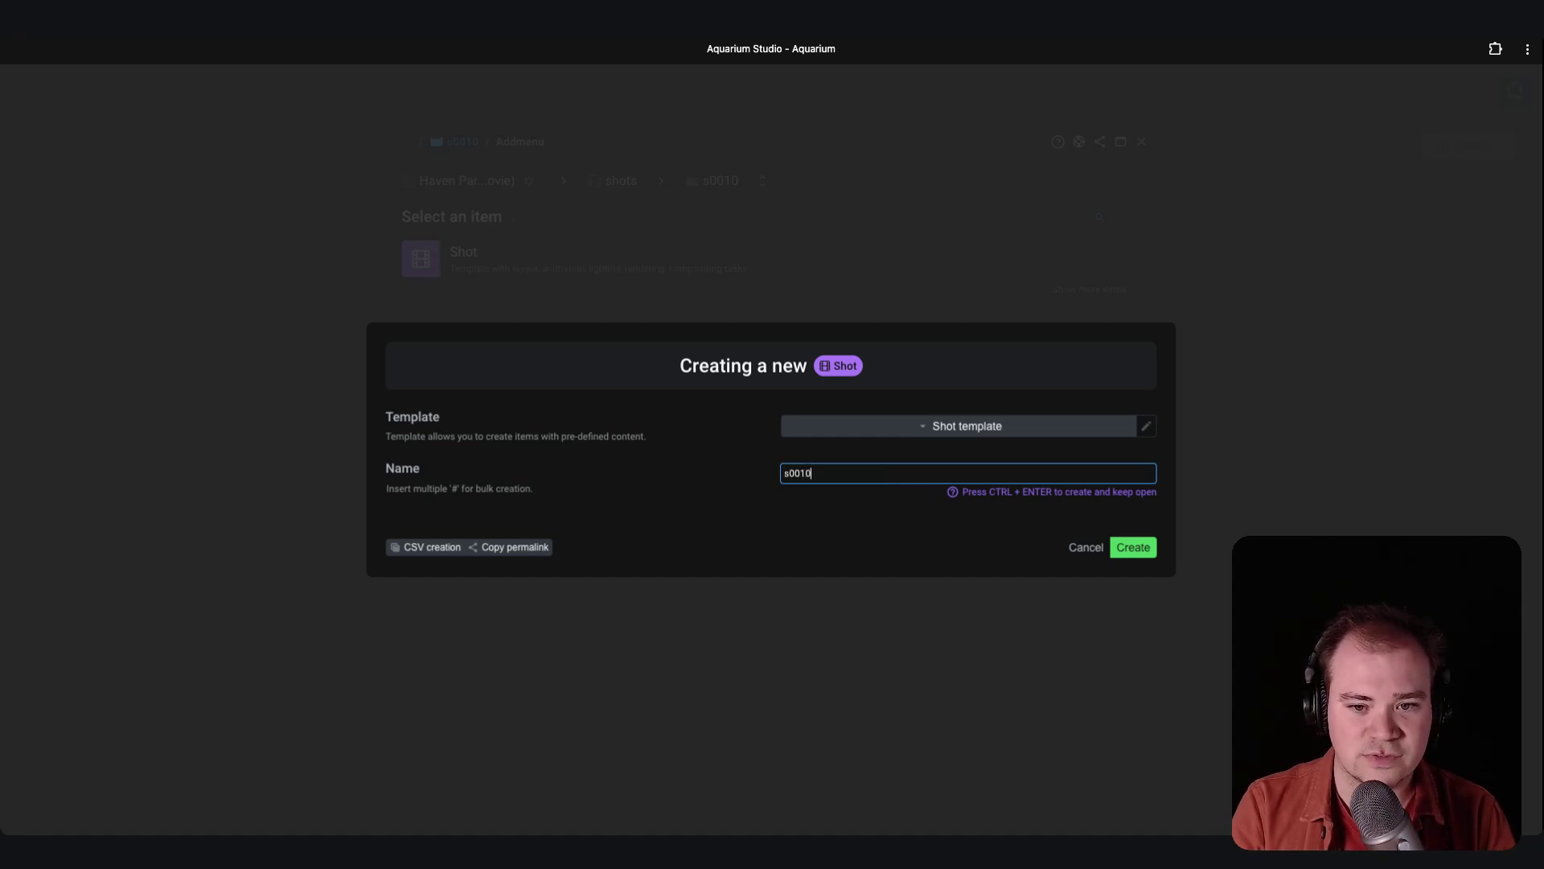
{"action": "type", "text": "_sh0"}
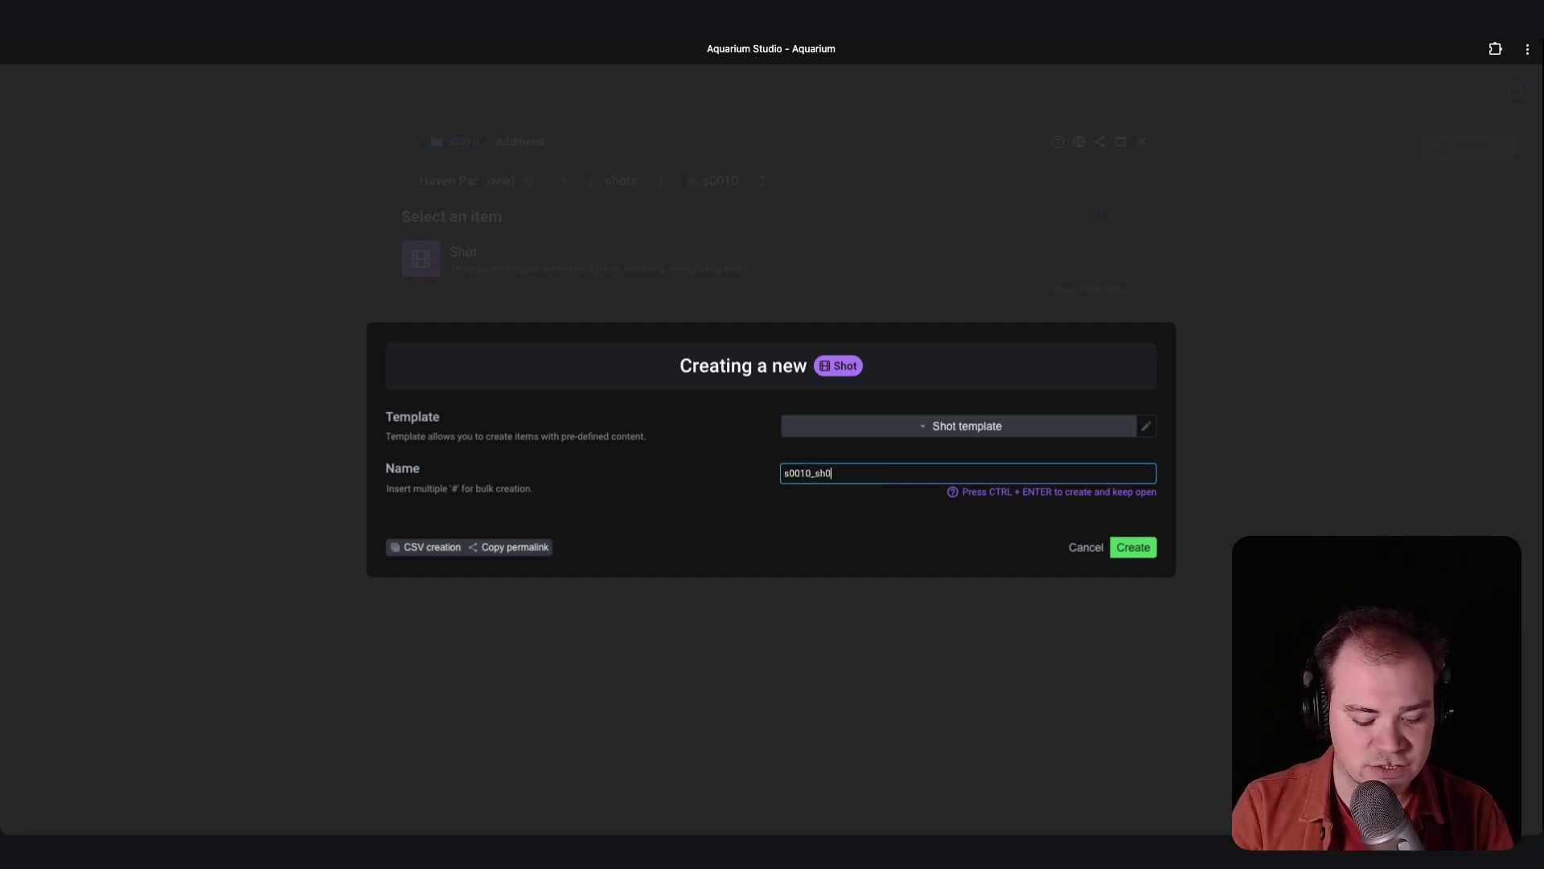
{"action": "type", "text": "####"}
{"action": "key", "text": "BackSpace"}
{"action": "key", "text": "BackSpace"}
{"action": "key", "text": "BackSpace"}
{"action": "key", "text": "BackSpace"}
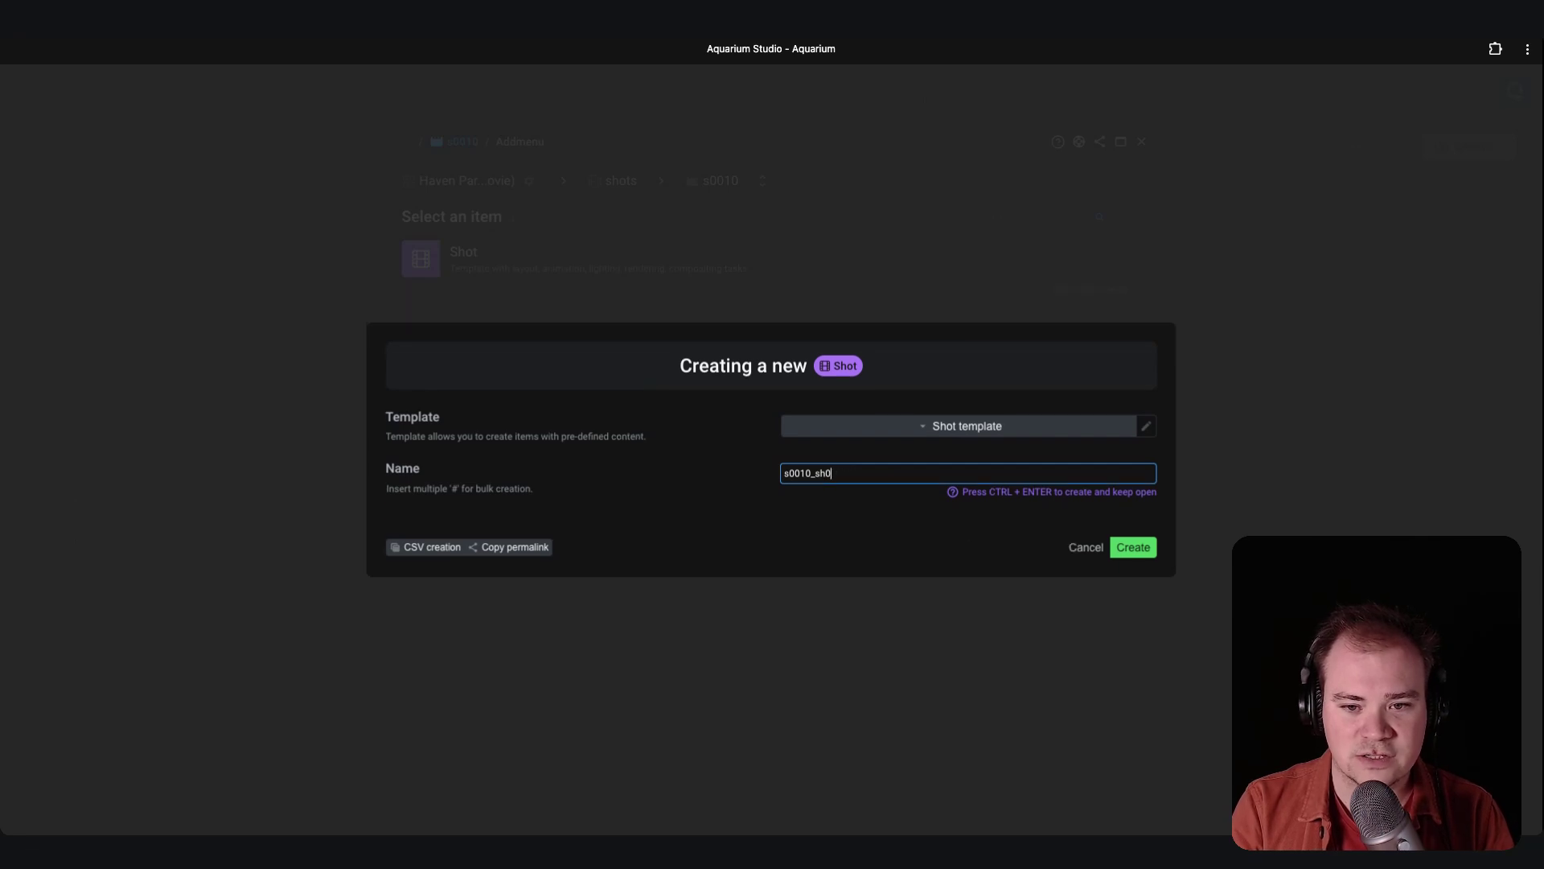
{"action": "key", "text": "Left"}
{"action": "type", "text": "##"}
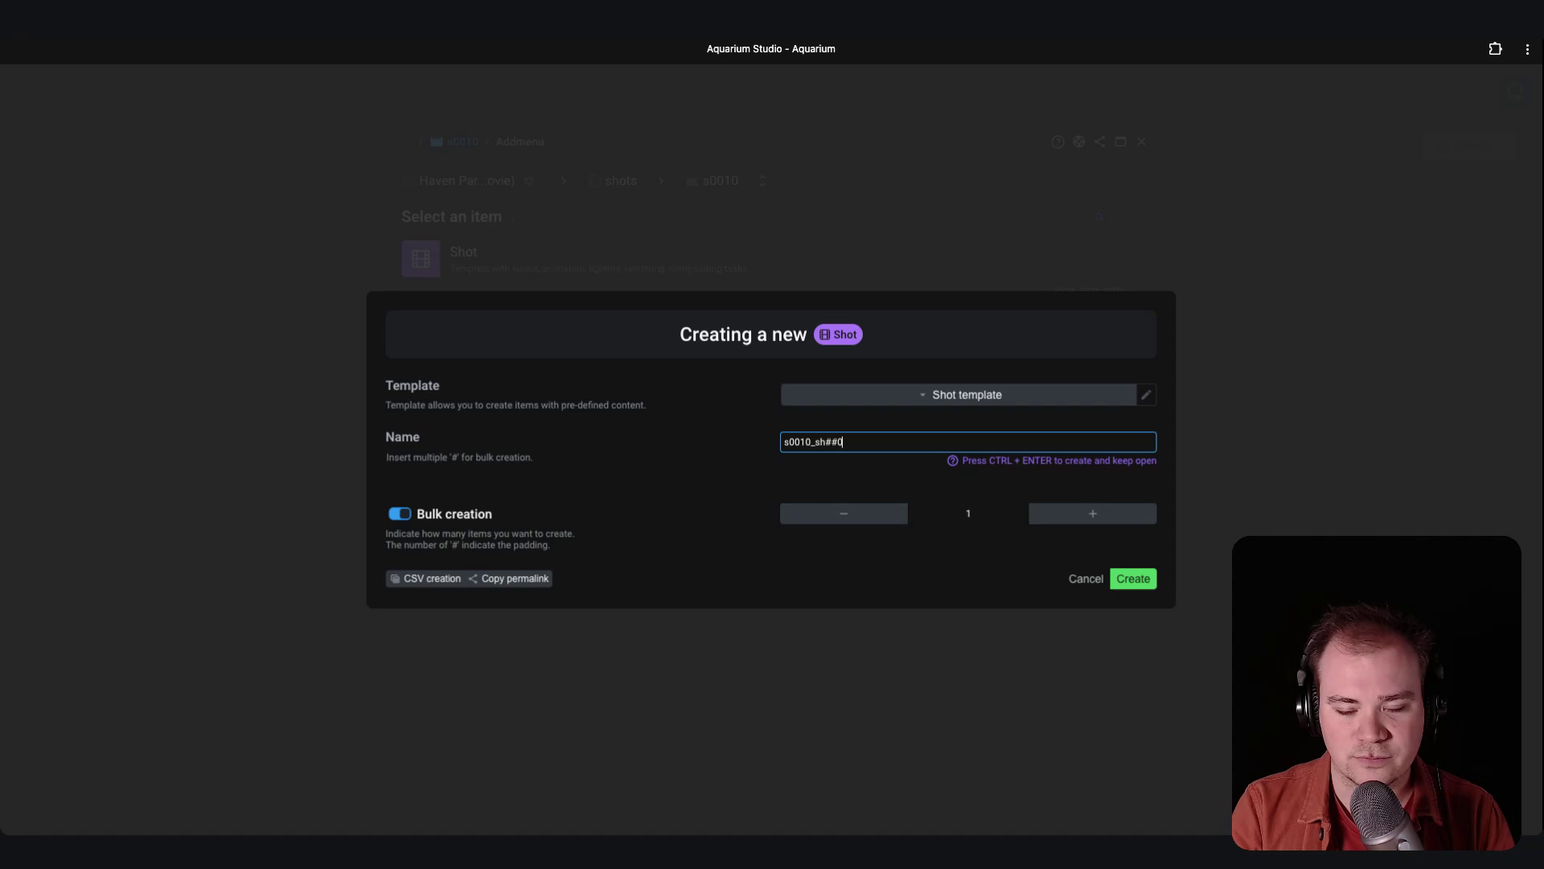
{"action": "left_click", "coordinate": [996, 518]}
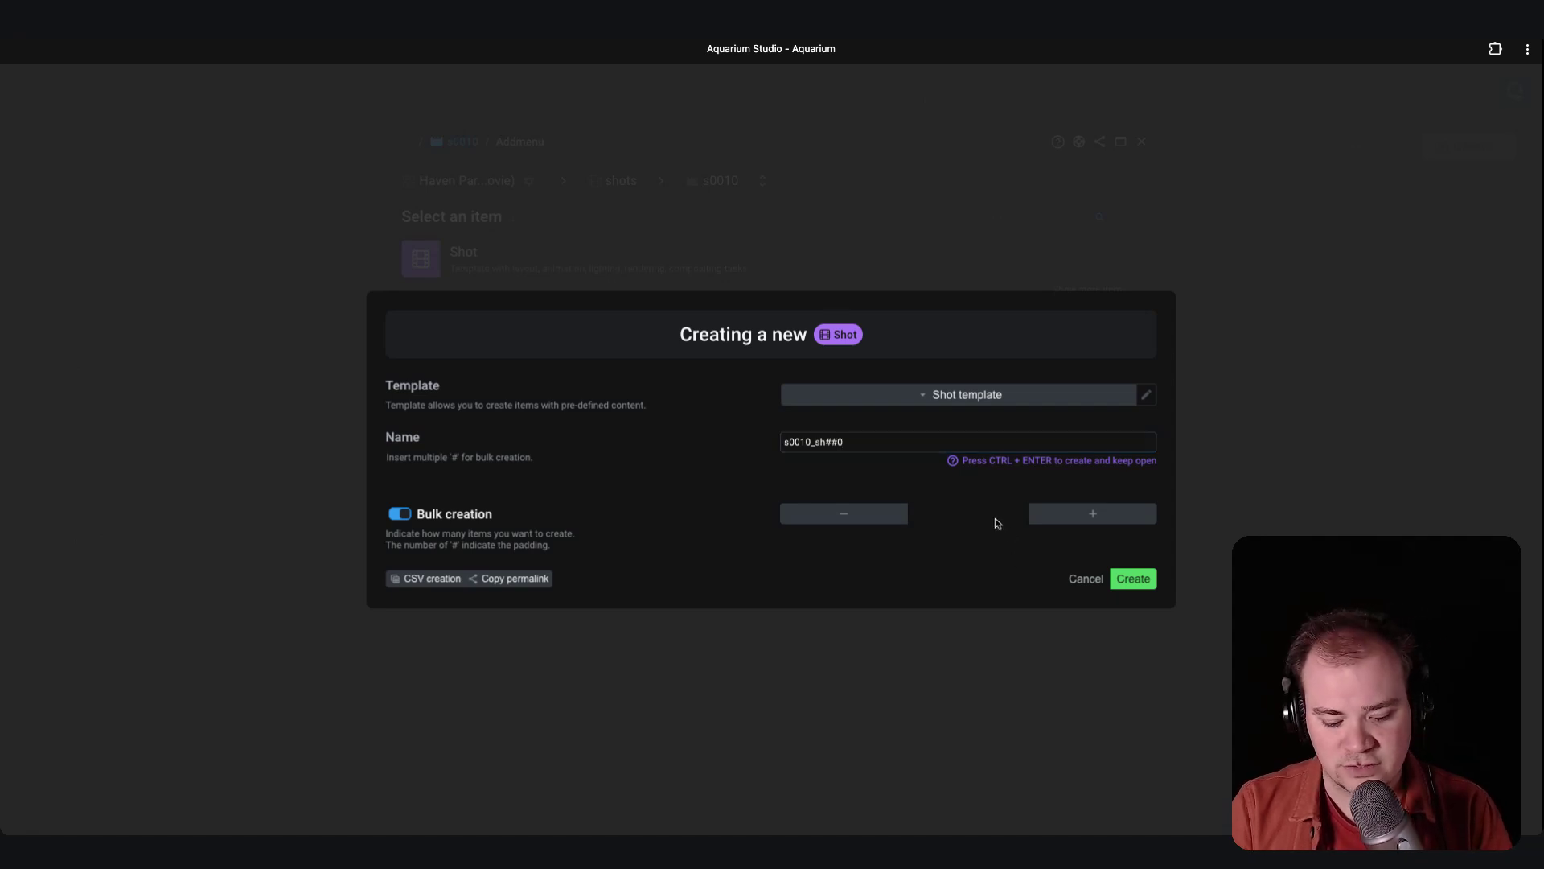
{"action": "type", "text": "5"}
{"action": "left_click", "coordinate": [1131, 580]}
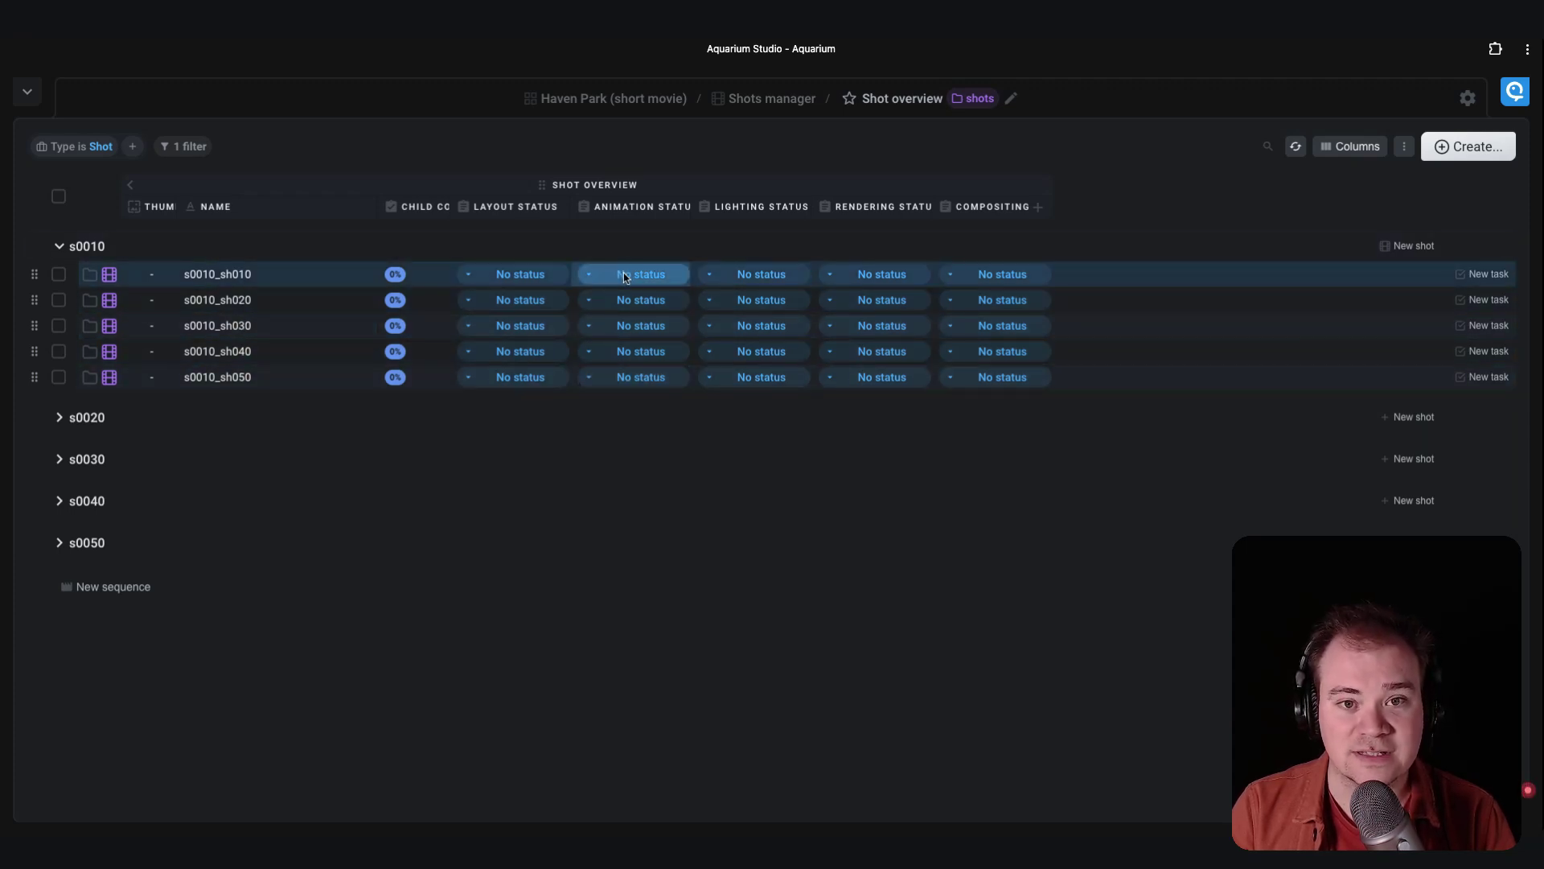
Open shot s0010_sh010, examine its tasks and available views, and return to the Shot overview.
{"action": "left_click", "coordinate": [254, 272]}
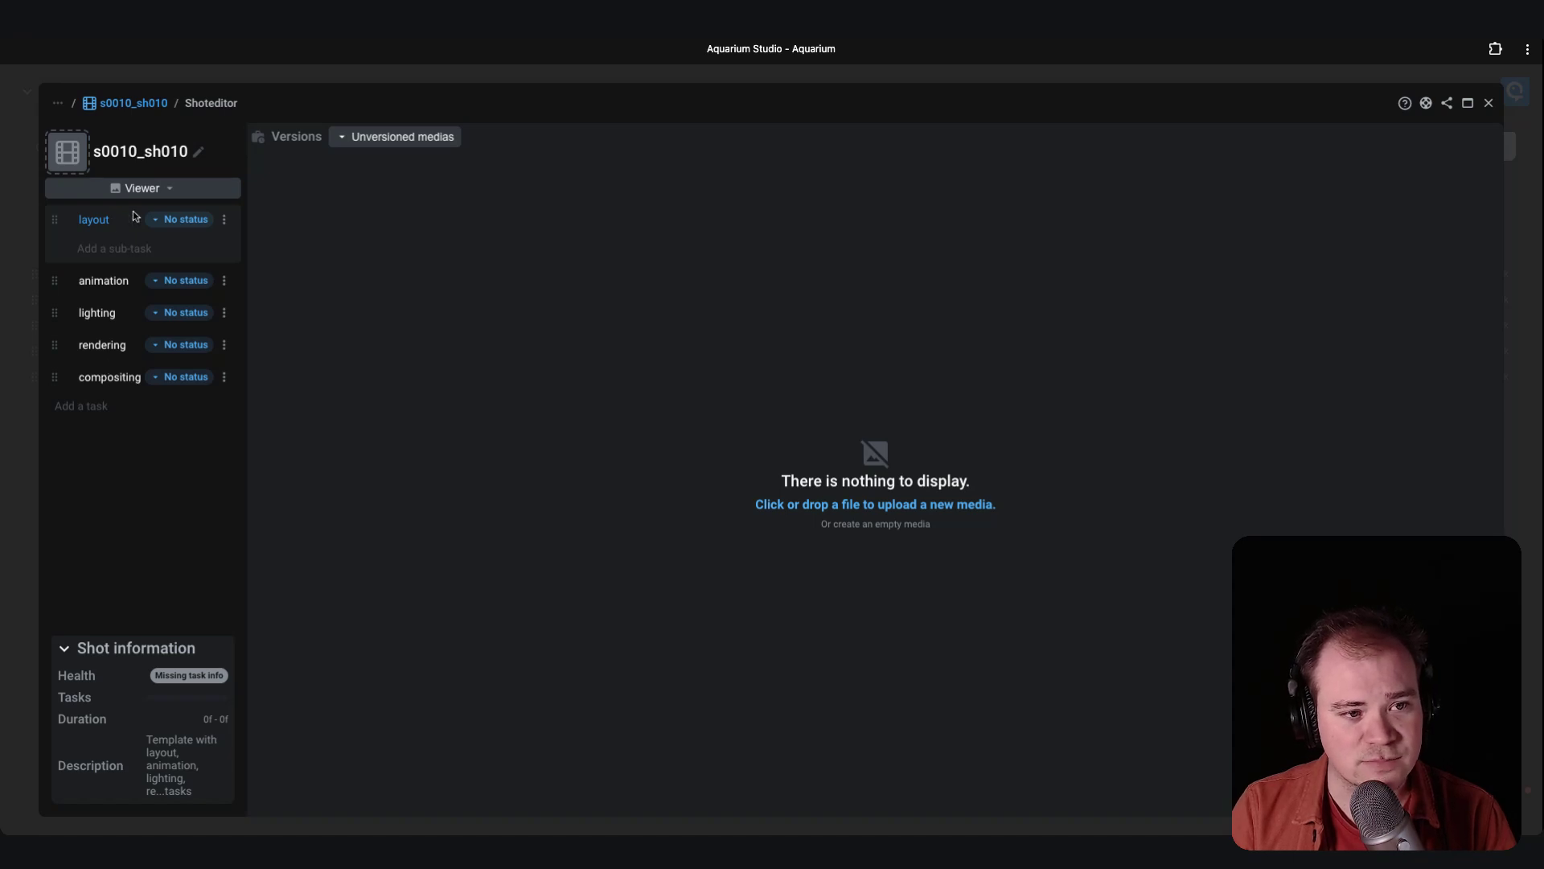
{"action": "left_click", "coordinate": [180, 191]}
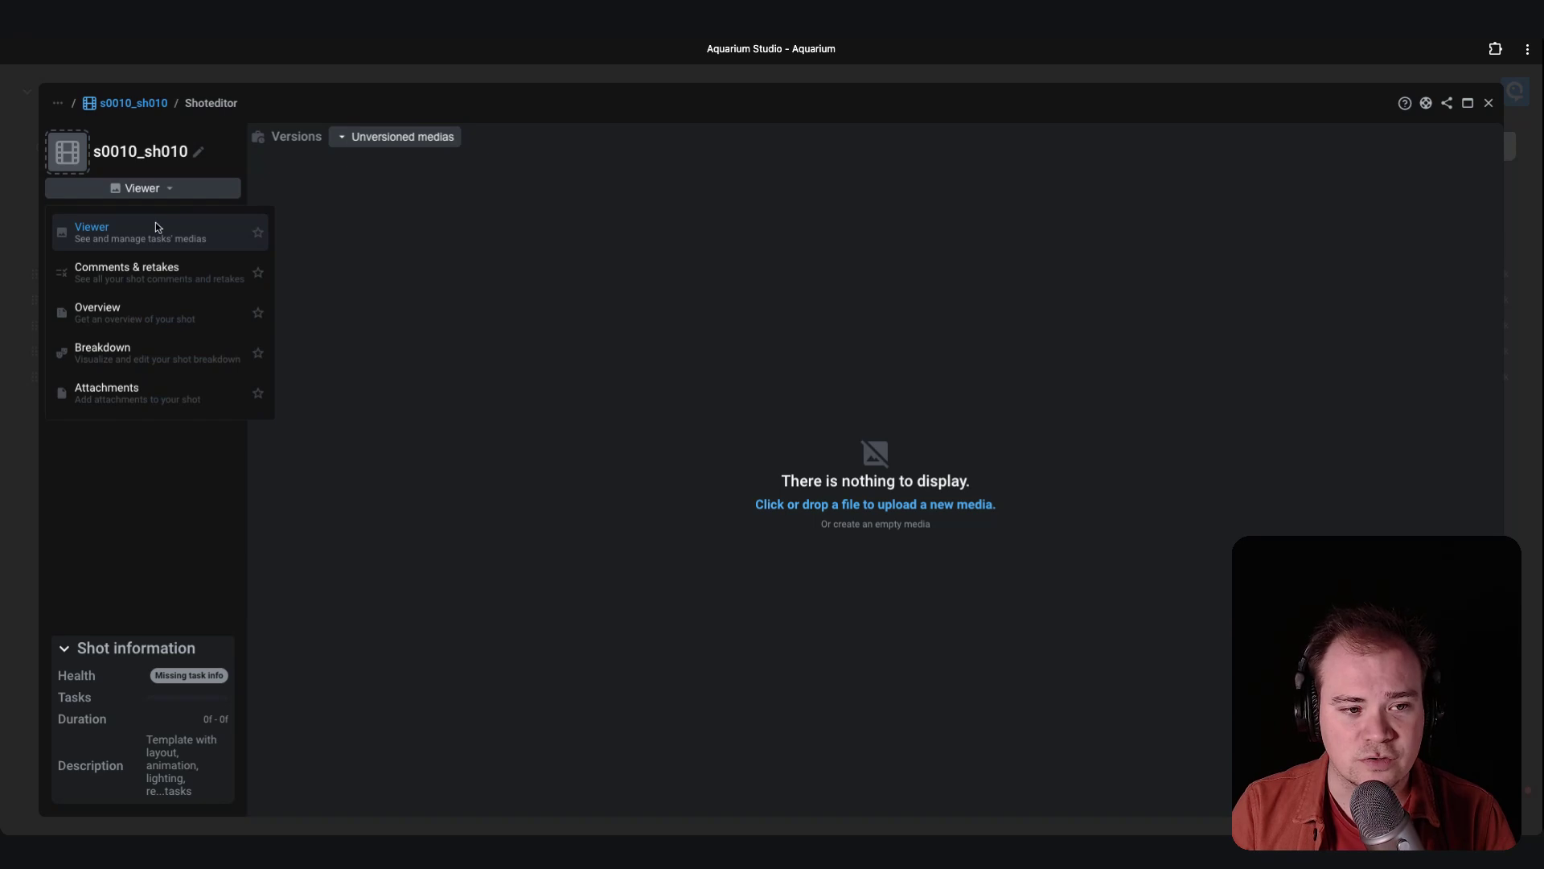
{"action": "left_click", "coordinate": [115, 510]}
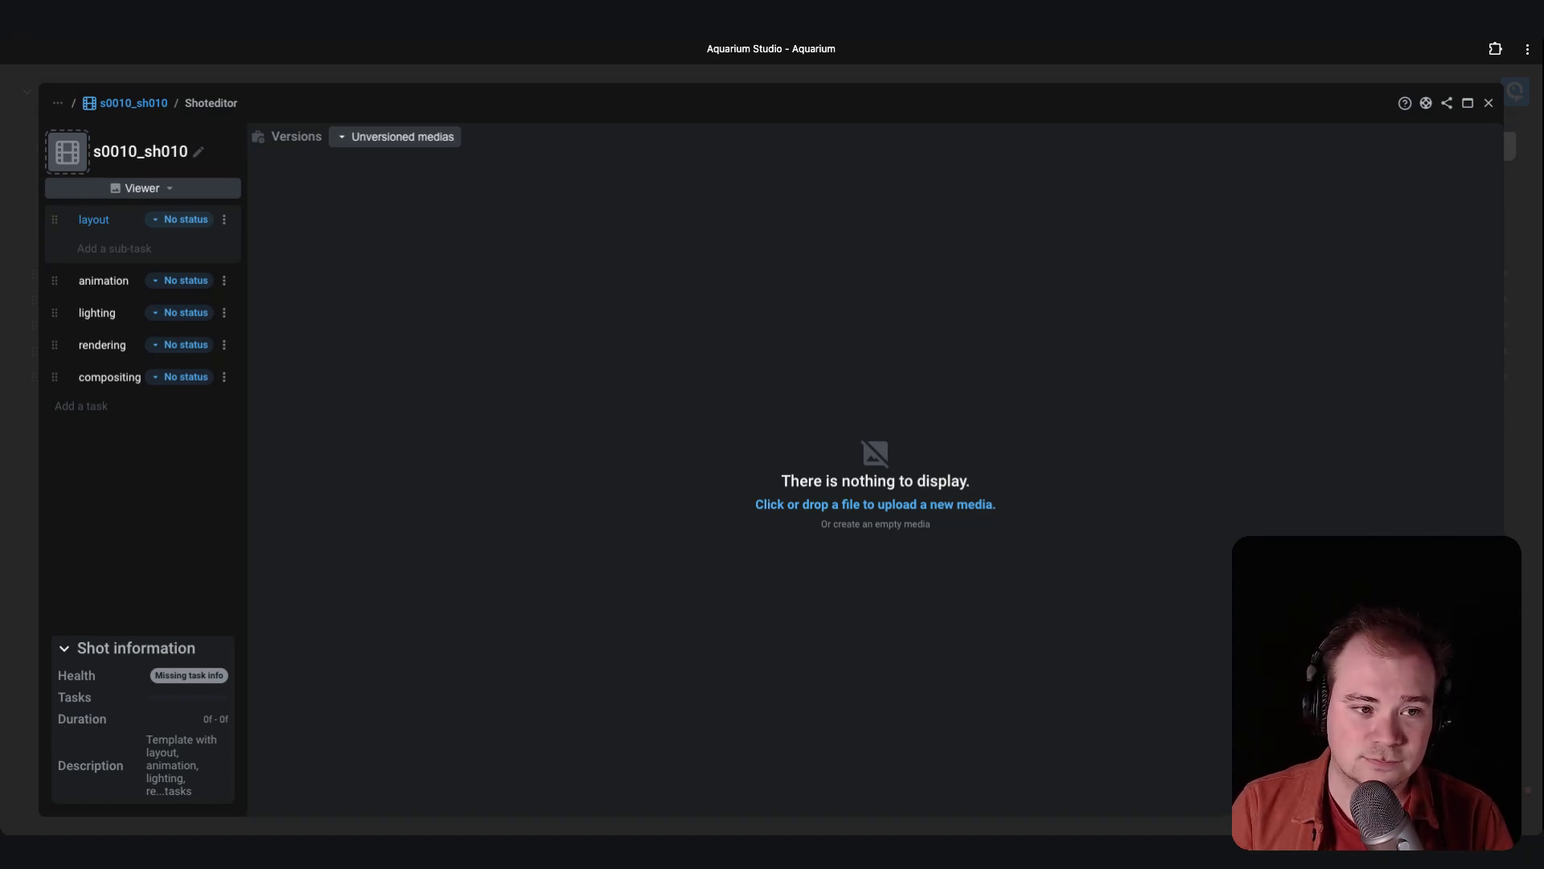
{"action": "left_click", "coordinate": [19, 585]}
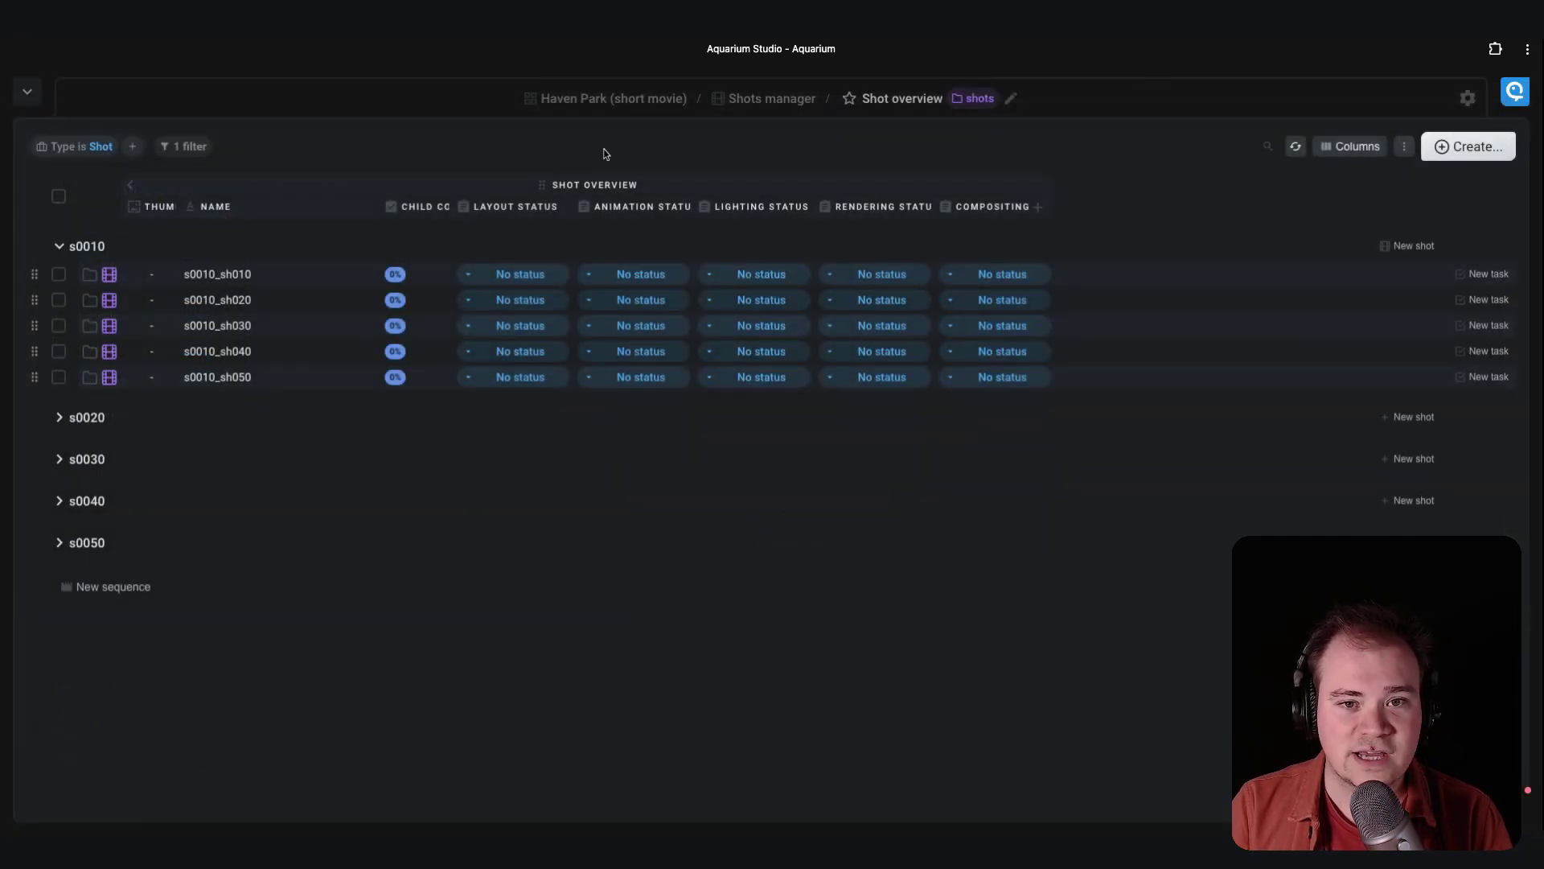
Add a new shots view to the Shots manager using the Department template with the layout task.
{"action": "left_click", "coordinate": [768, 99]}
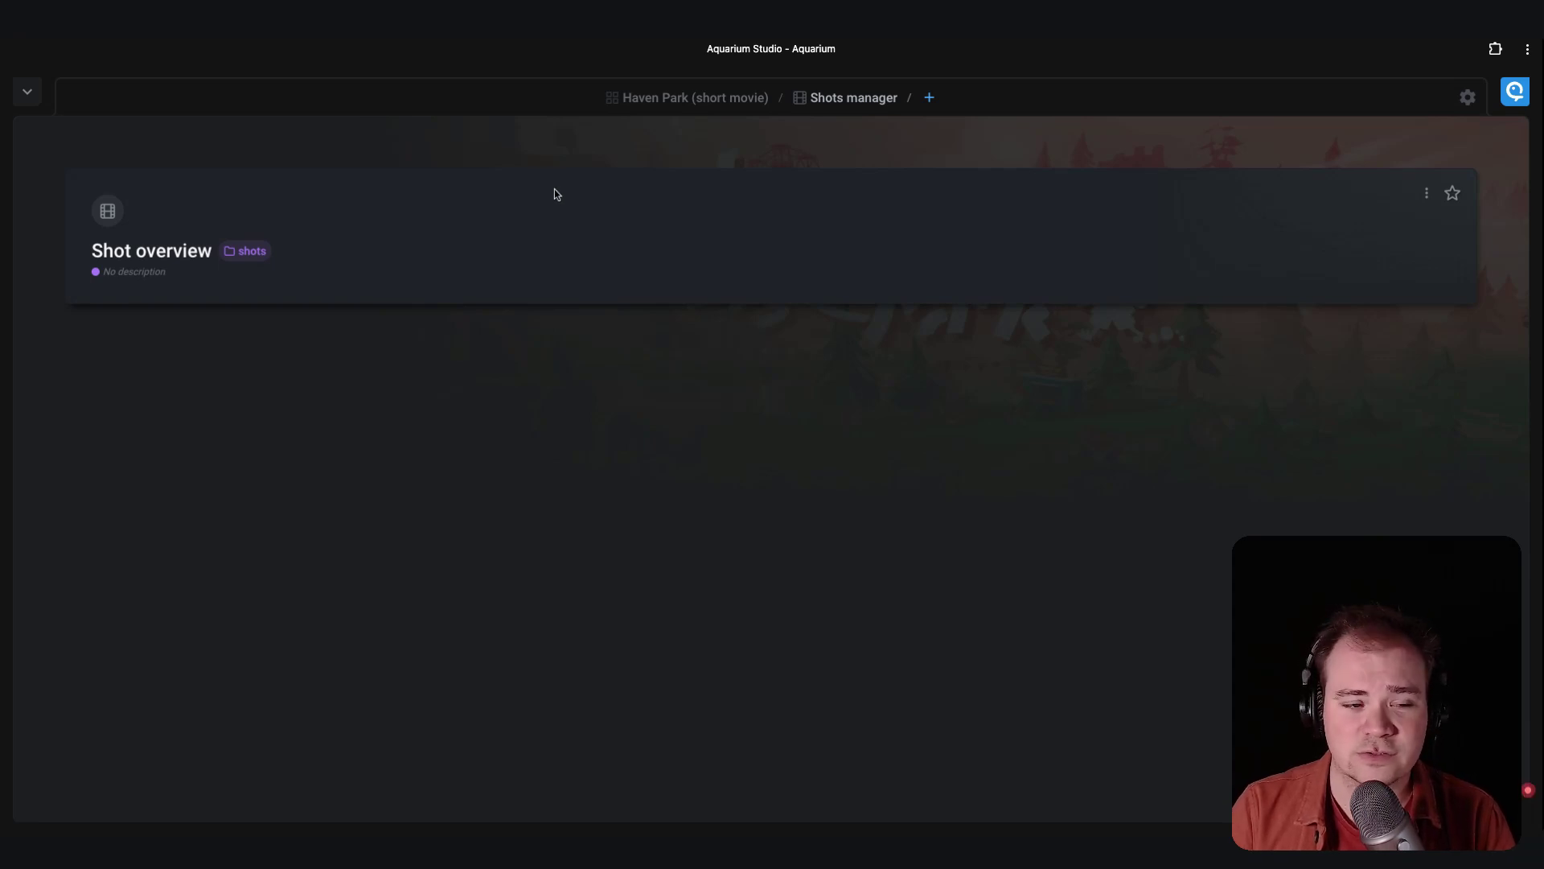
{"action": "left_click", "coordinate": [930, 98]}
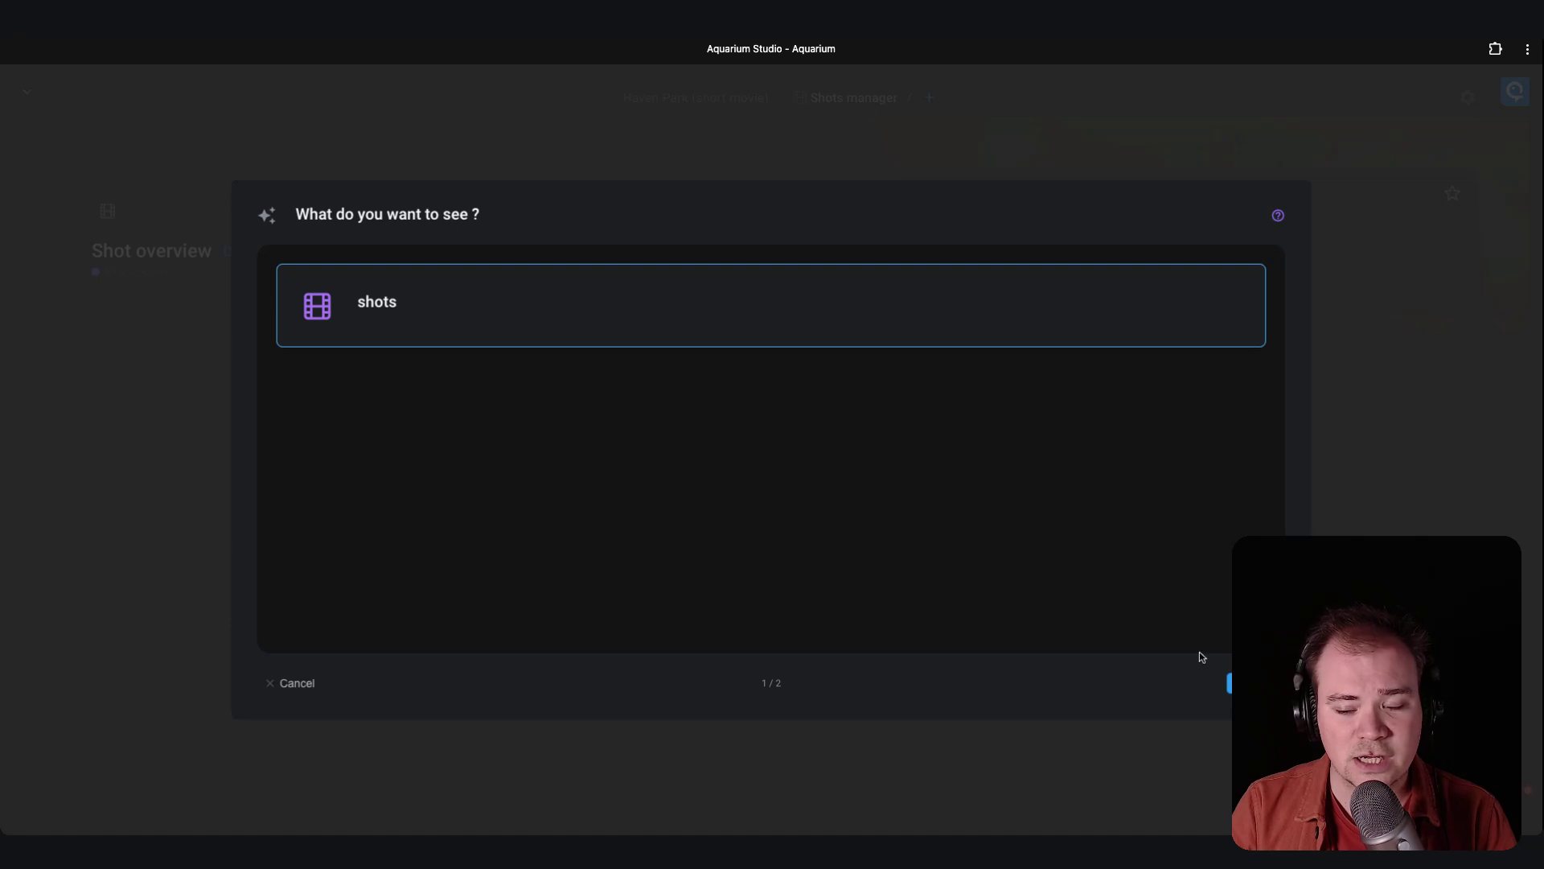
{"action": "left_click", "coordinate": [1242, 683]}
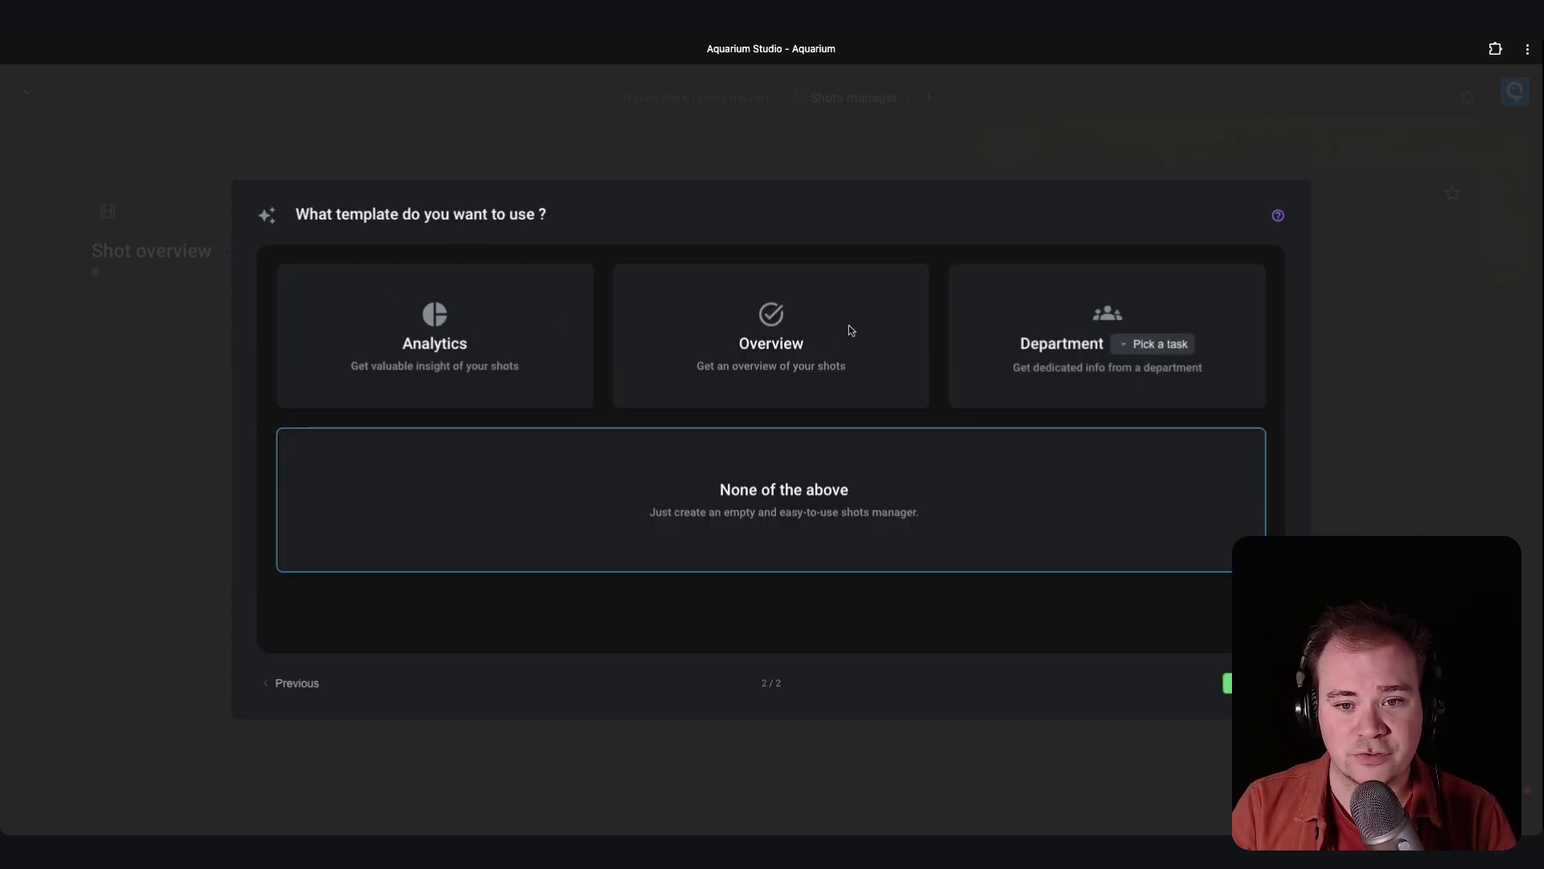
{"action": "left_click", "coordinate": [532, 336]}
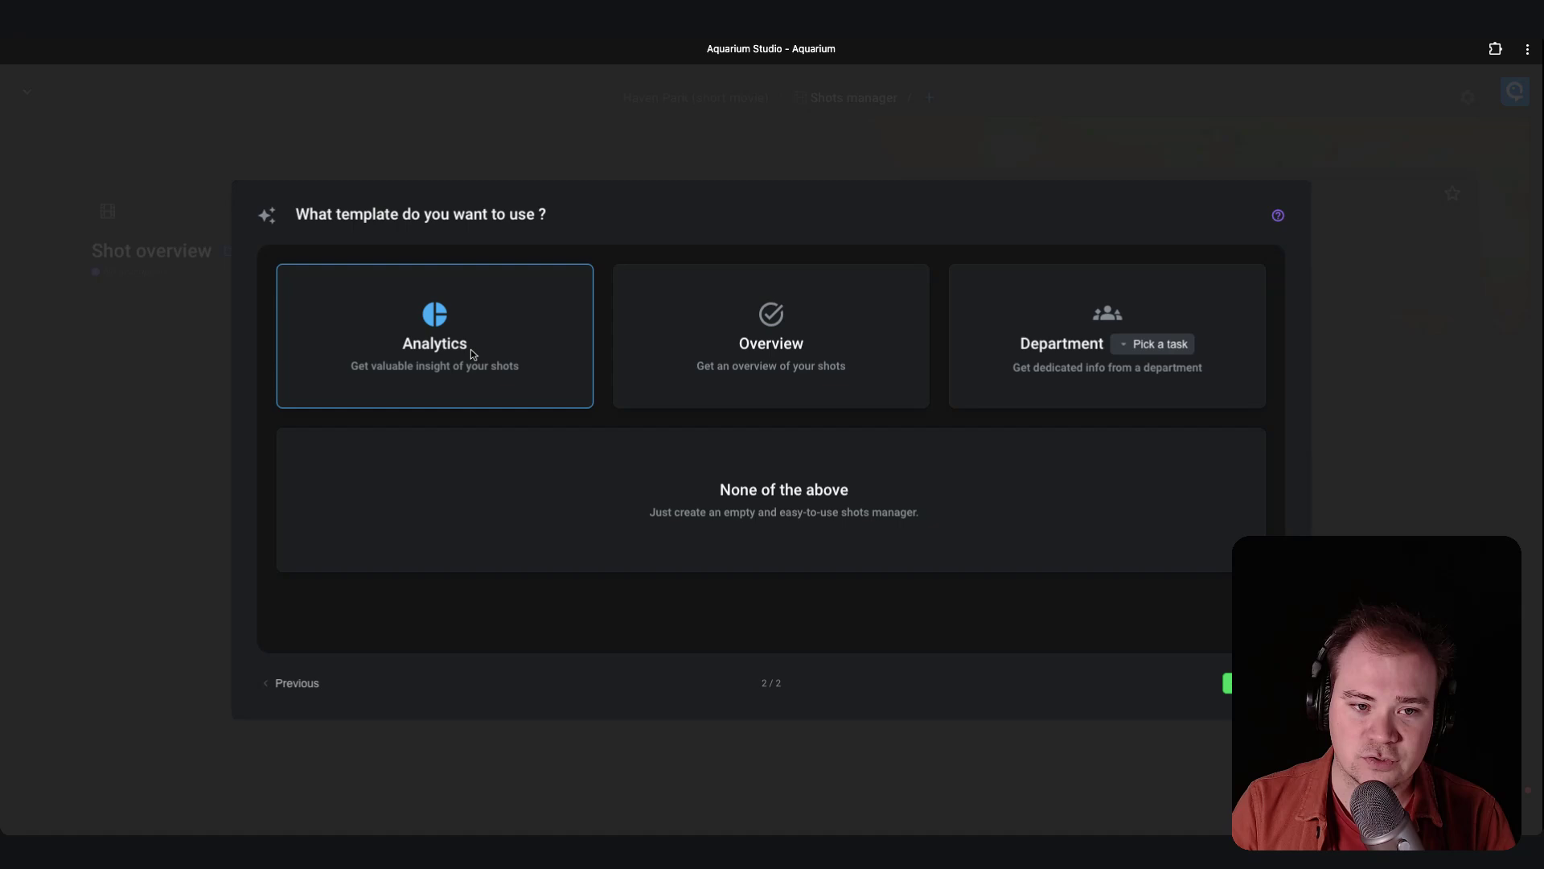
{"action": "left_click", "coordinate": [715, 325]}
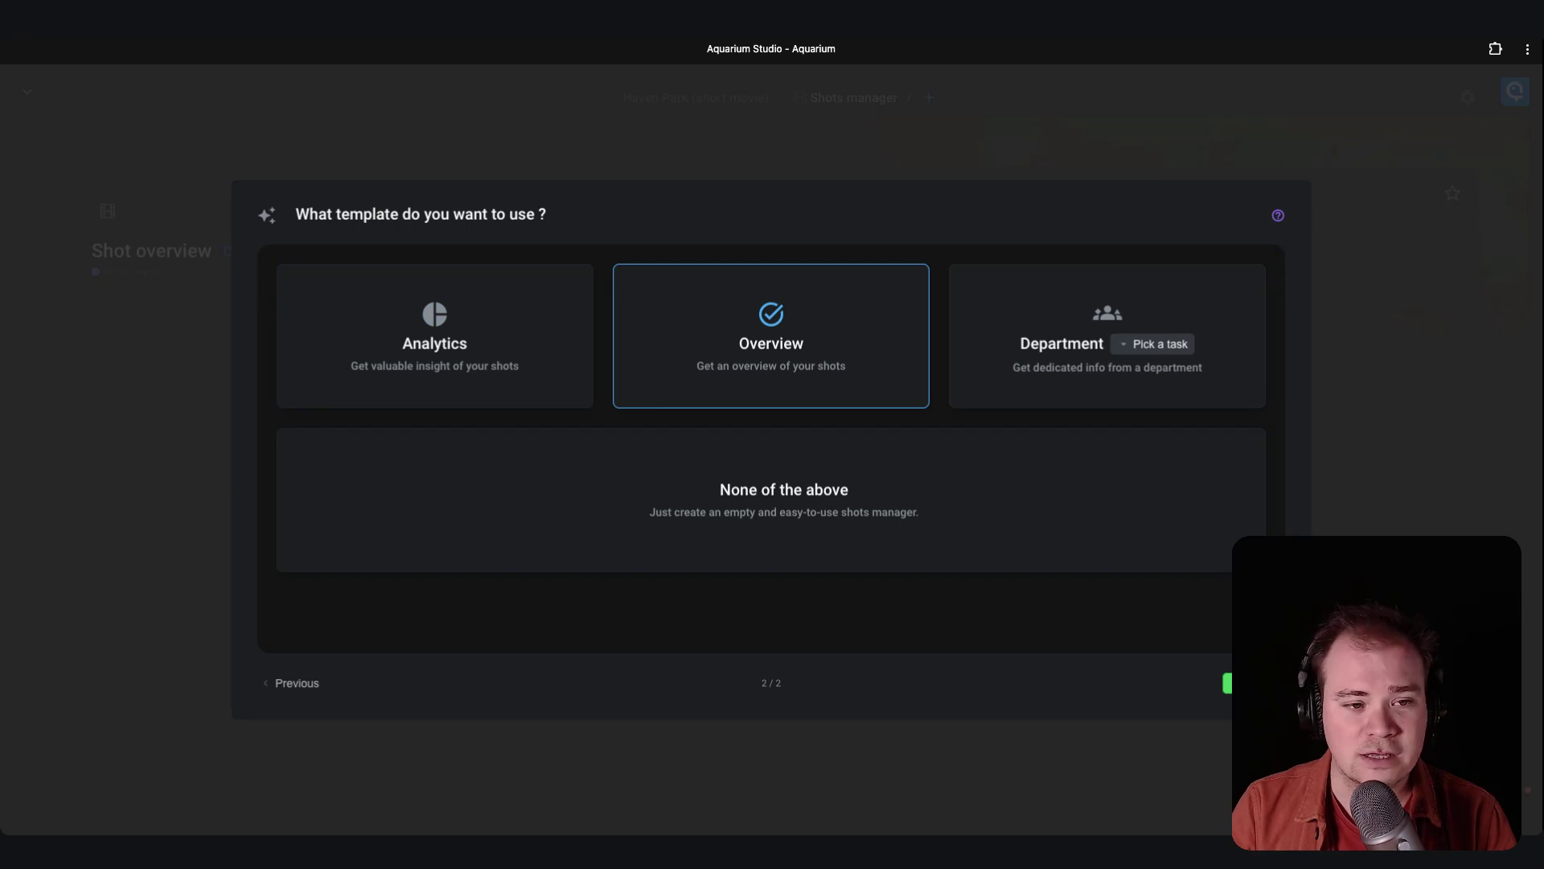
{"action": "left_click", "coordinate": [1132, 327]}
{"action": "left_click", "coordinate": [1150, 347]}
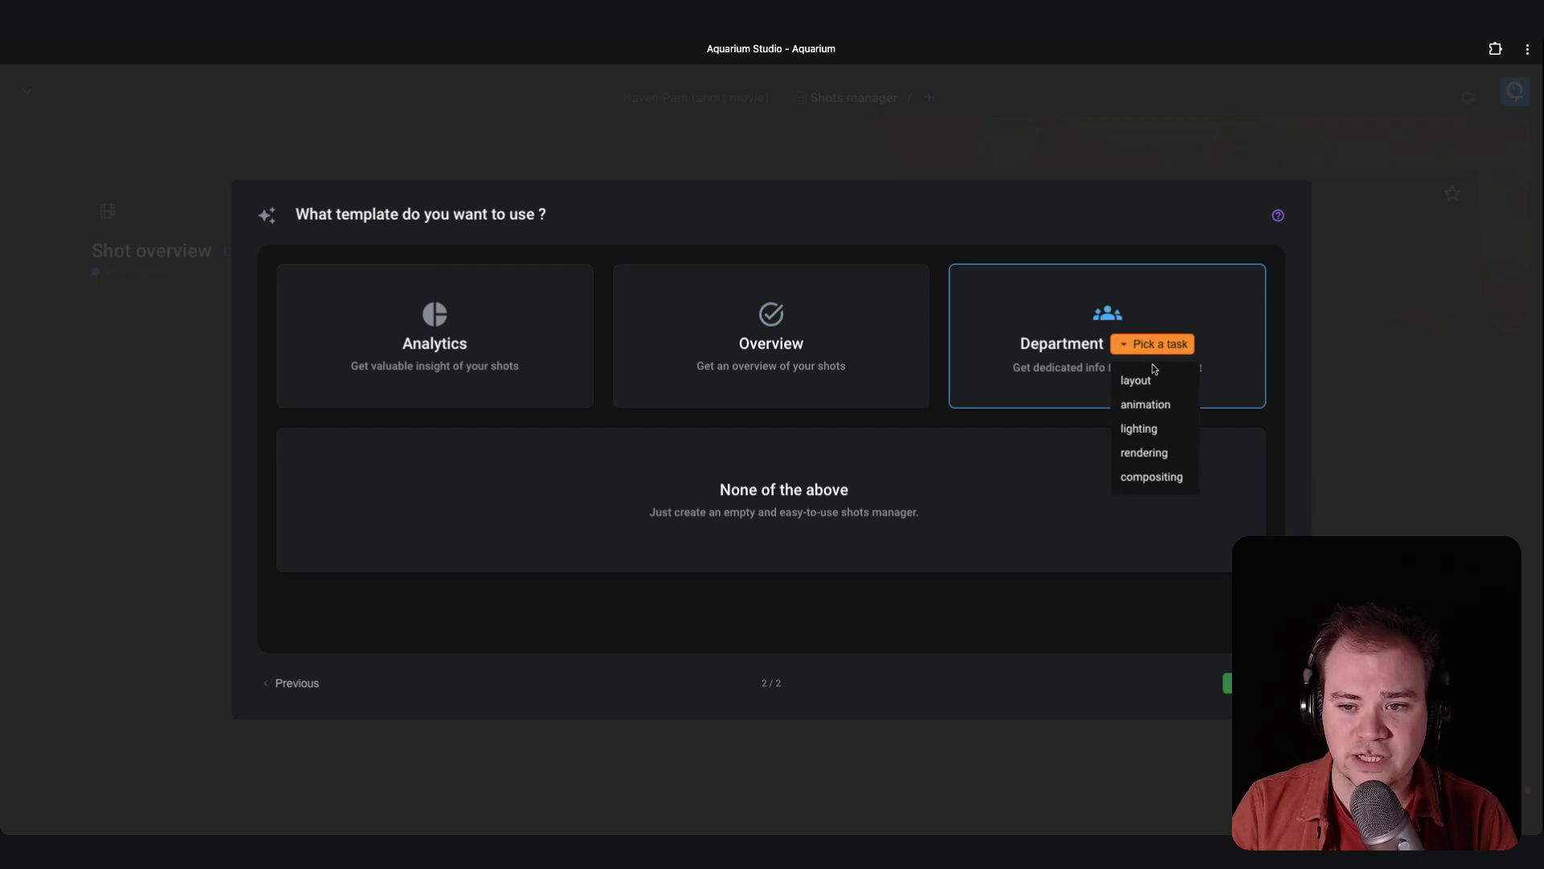
{"action": "left_click", "coordinate": [1147, 383]}
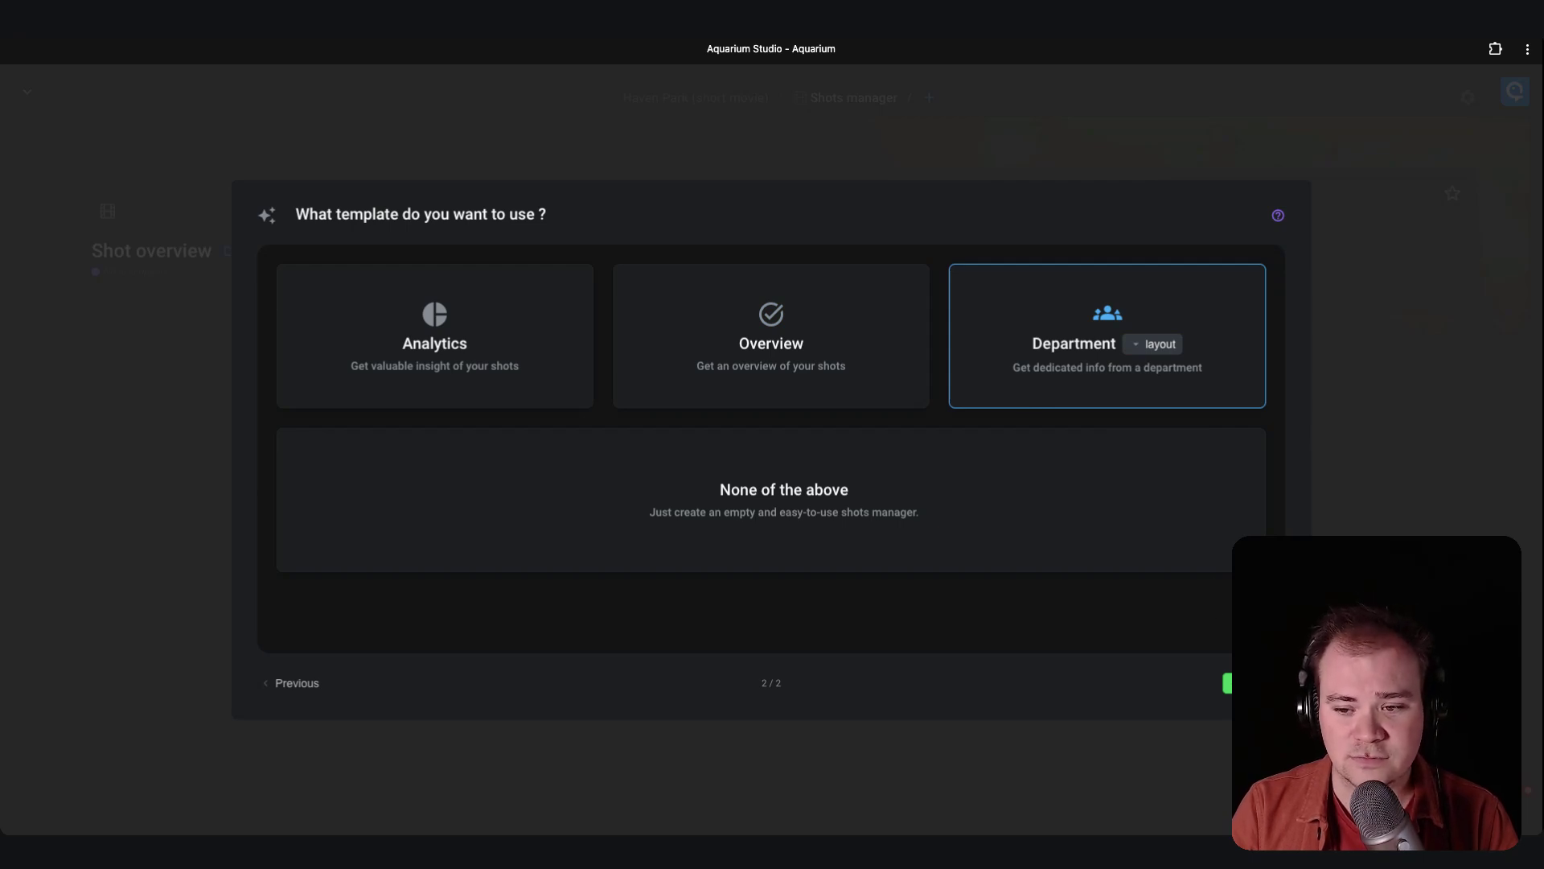
{"action": "left_click", "coordinate": [1255, 683]}
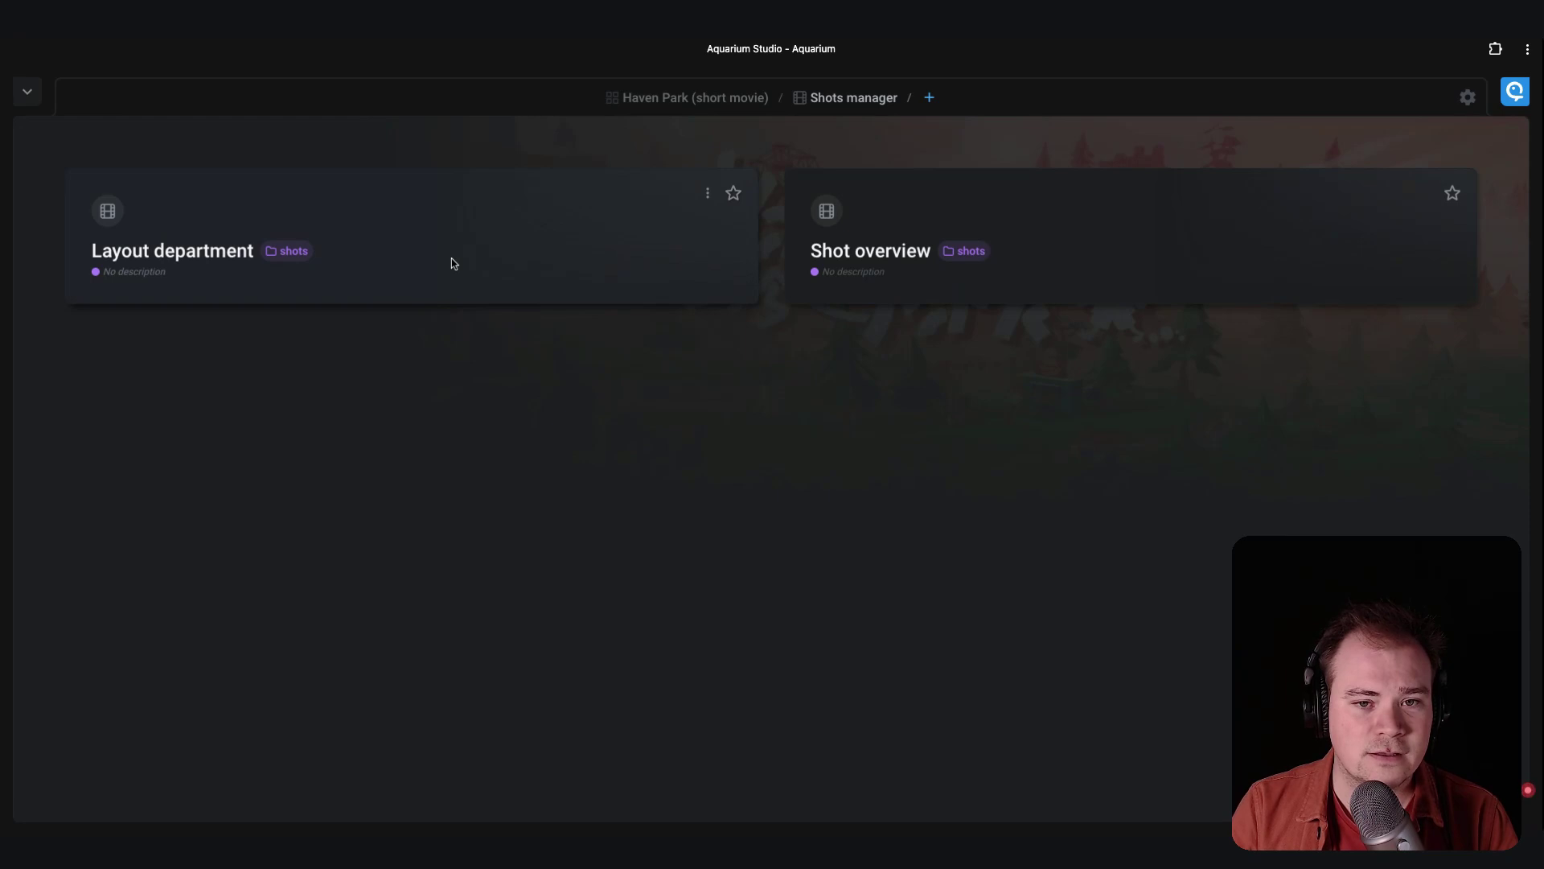
Mark the Layout department and Shot overview views as favourites and check their shortcuts and the modules on the Haven Park project home page.
{"action": "left_click", "coordinate": [733, 194]}
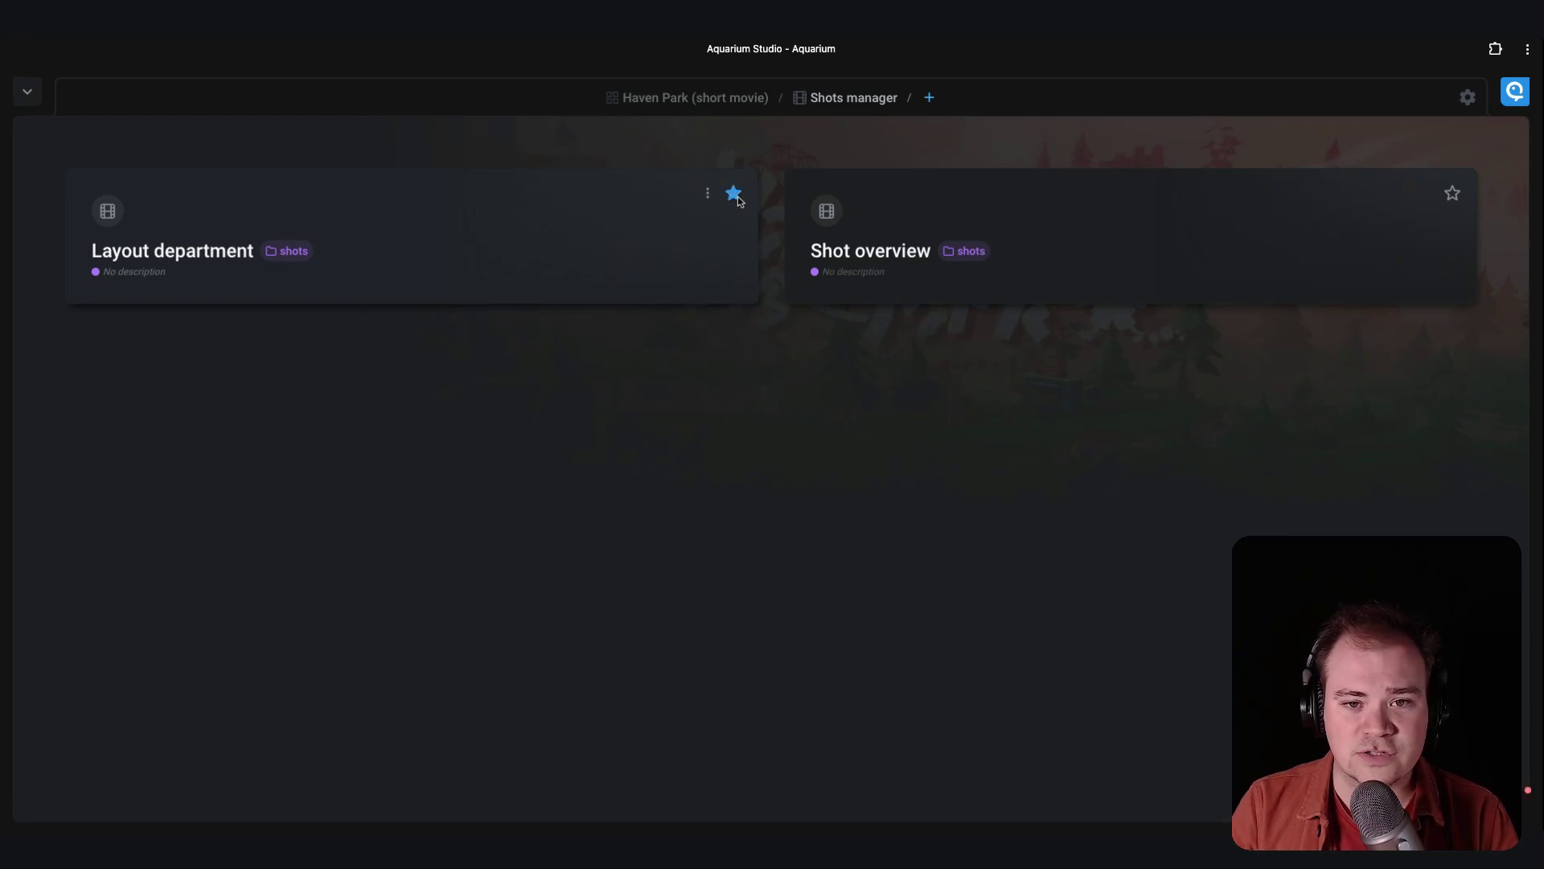
{"action": "left_click", "coordinate": [1453, 194]}
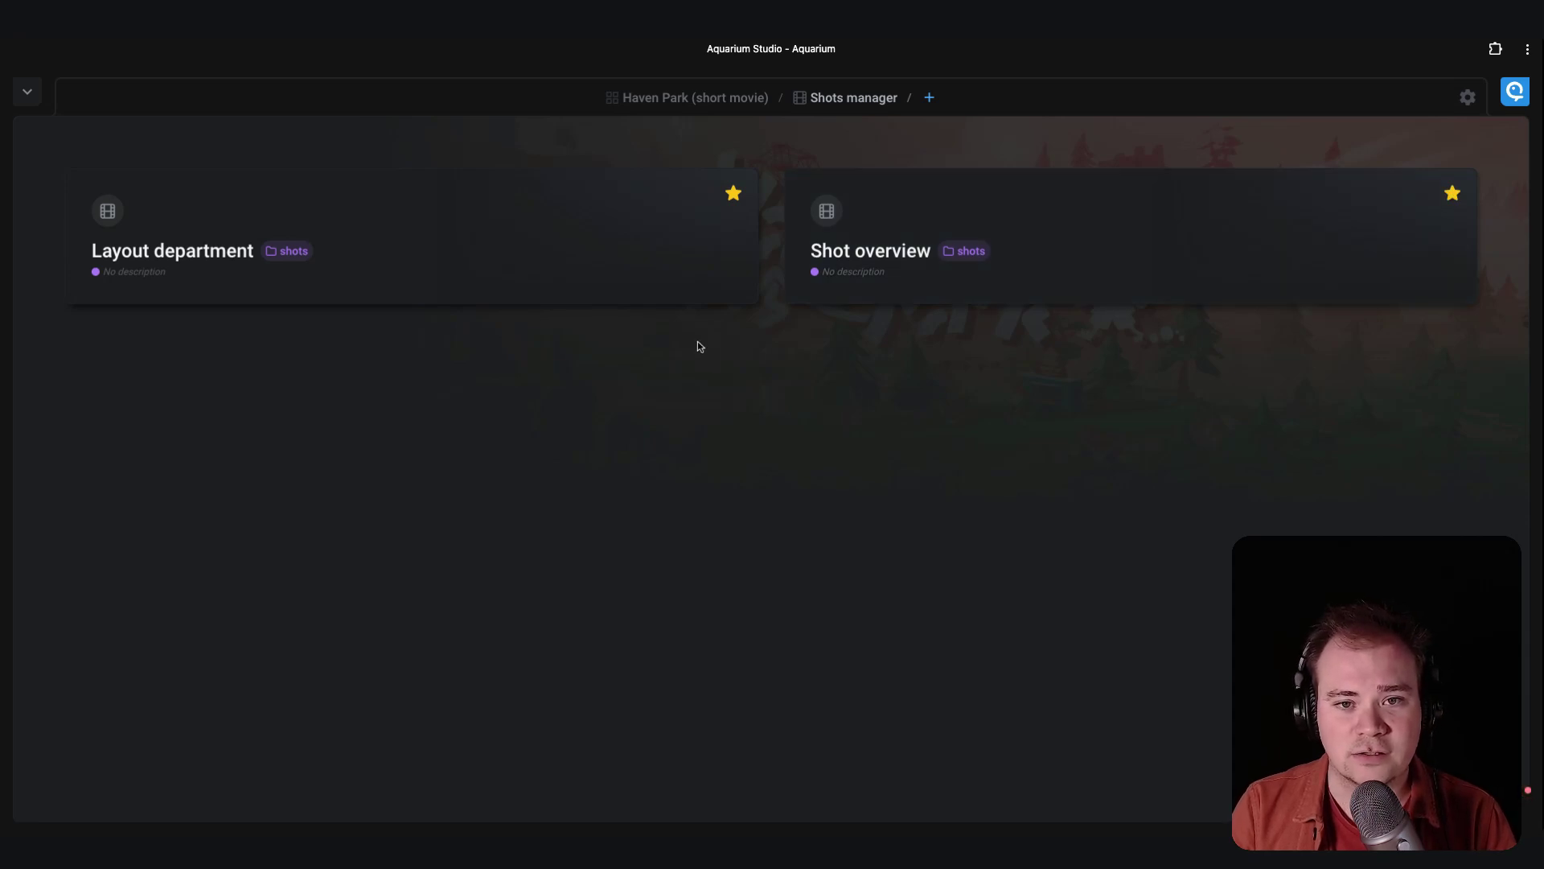
{"action": "left_click", "coordinate": [722, 97]}
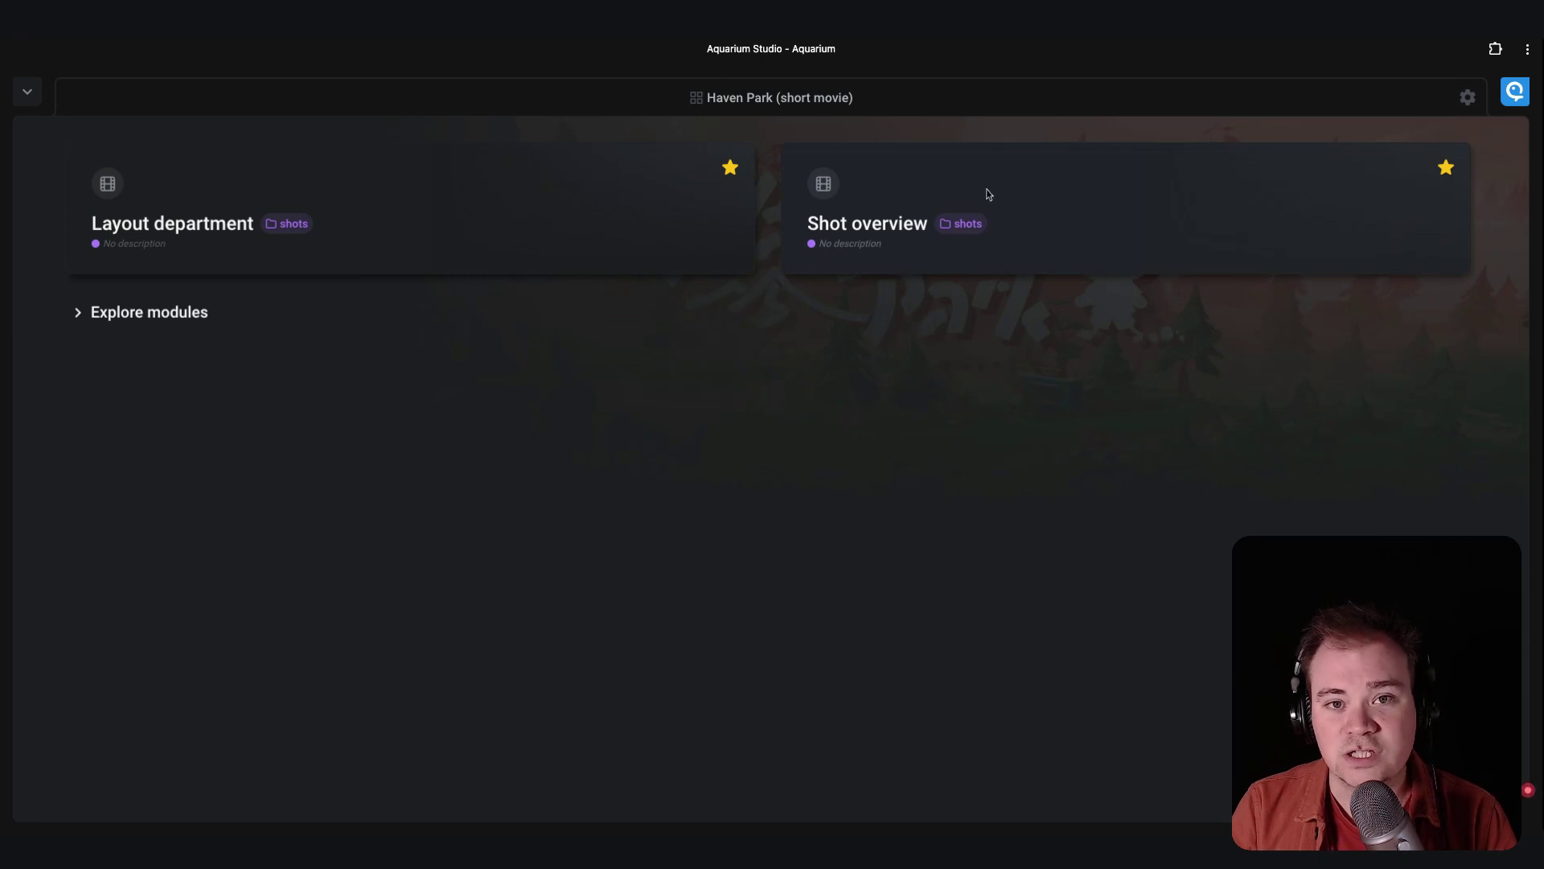
{"action": "left_click", "coordinate": [296, 314]}
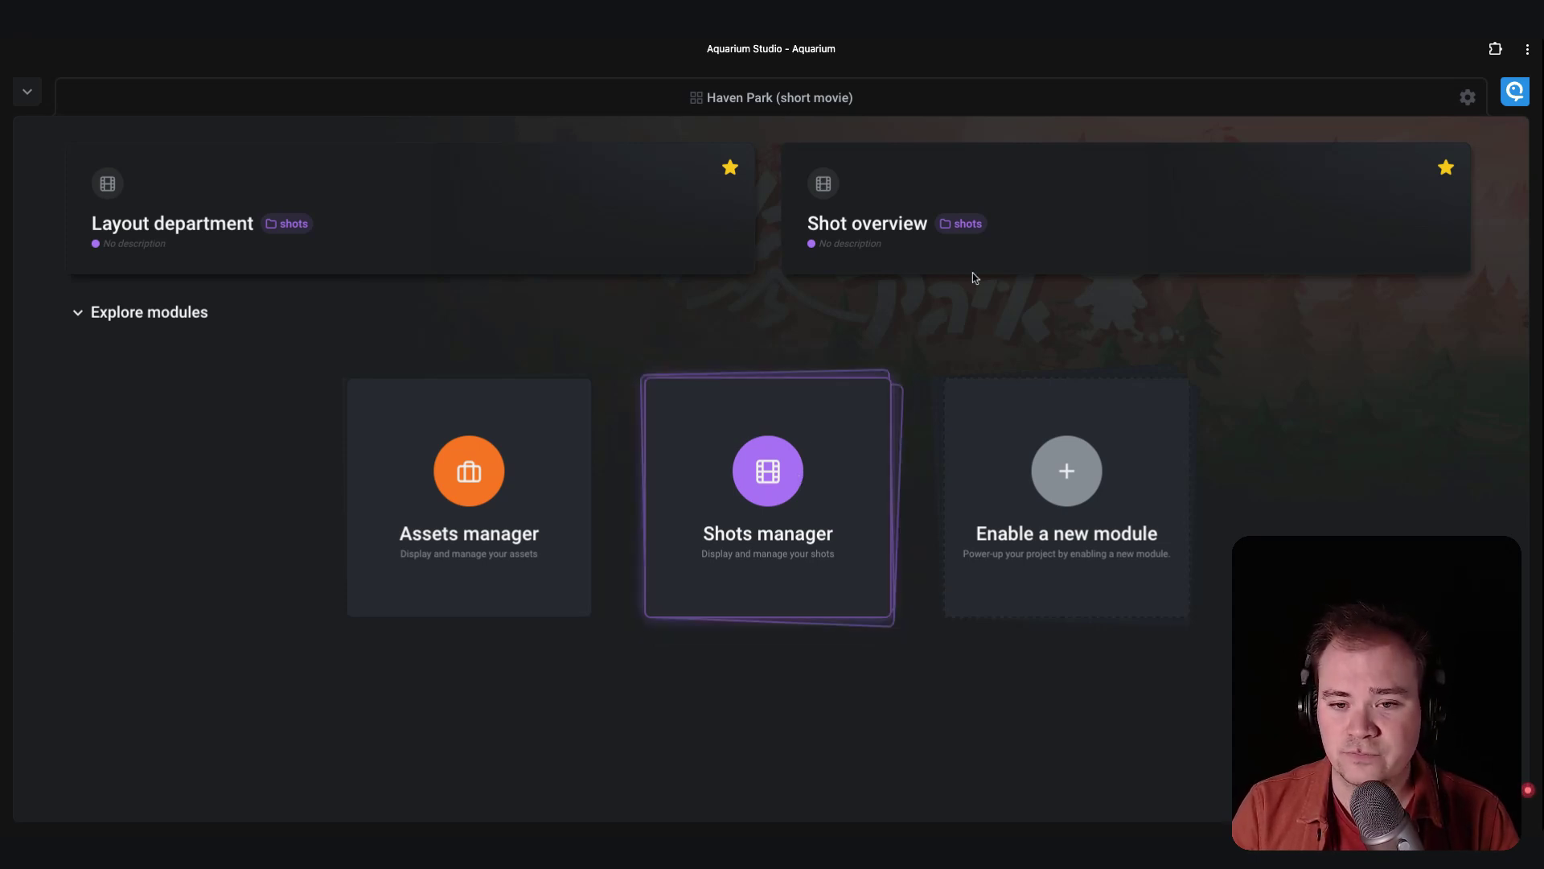
{"action": "left_click", "coordinate": [1005, 251]}
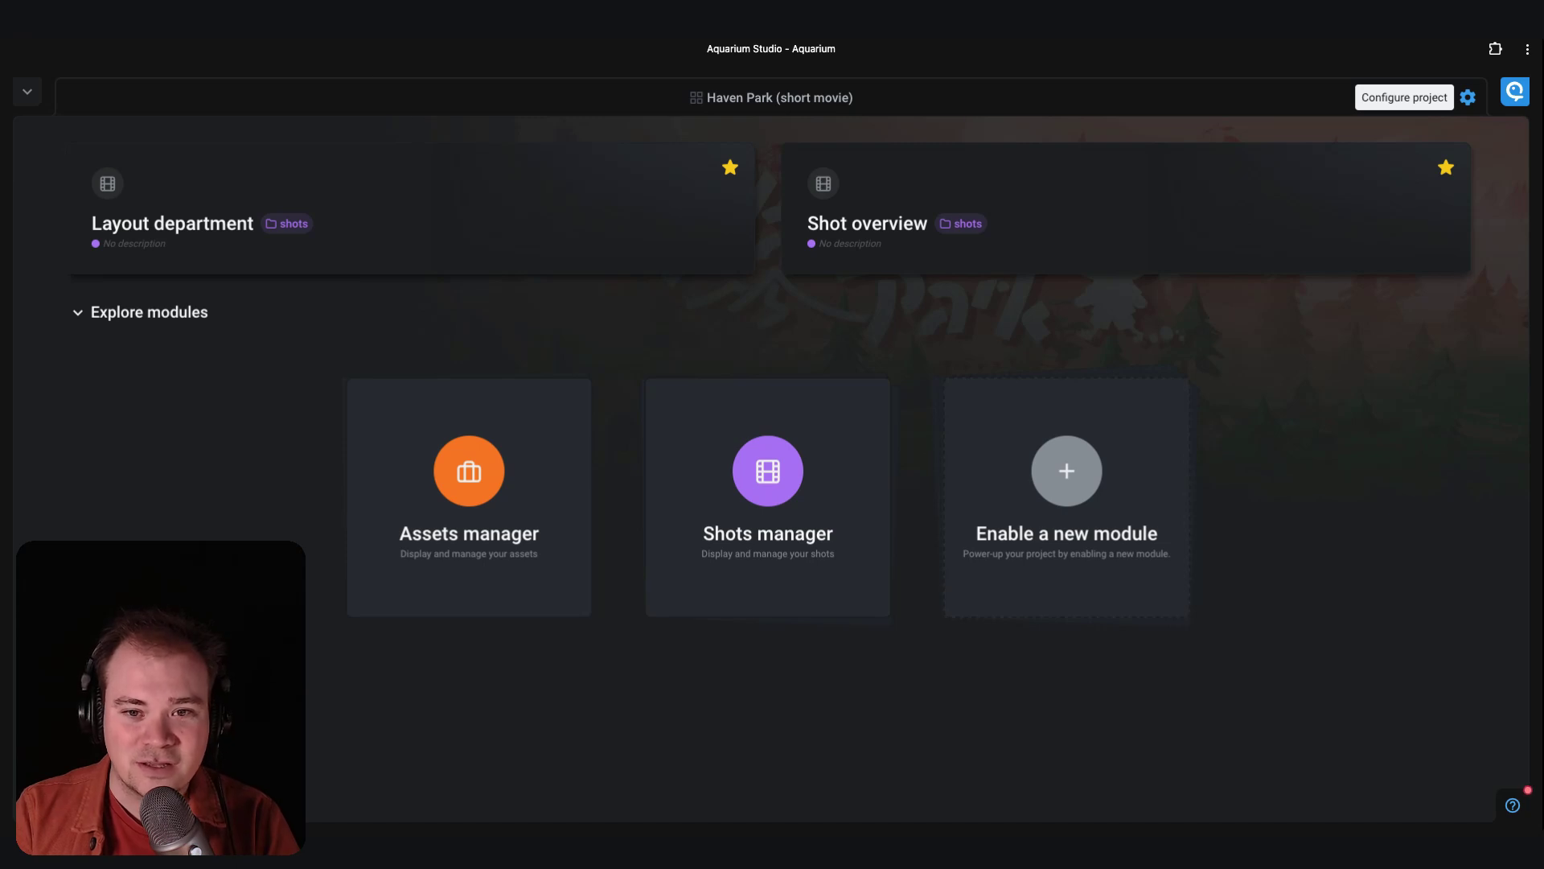
Open the Haven Park project settings and review its user groups and sharing permissions.
{"action": "left_click", "coordinate": [1468, 97]}
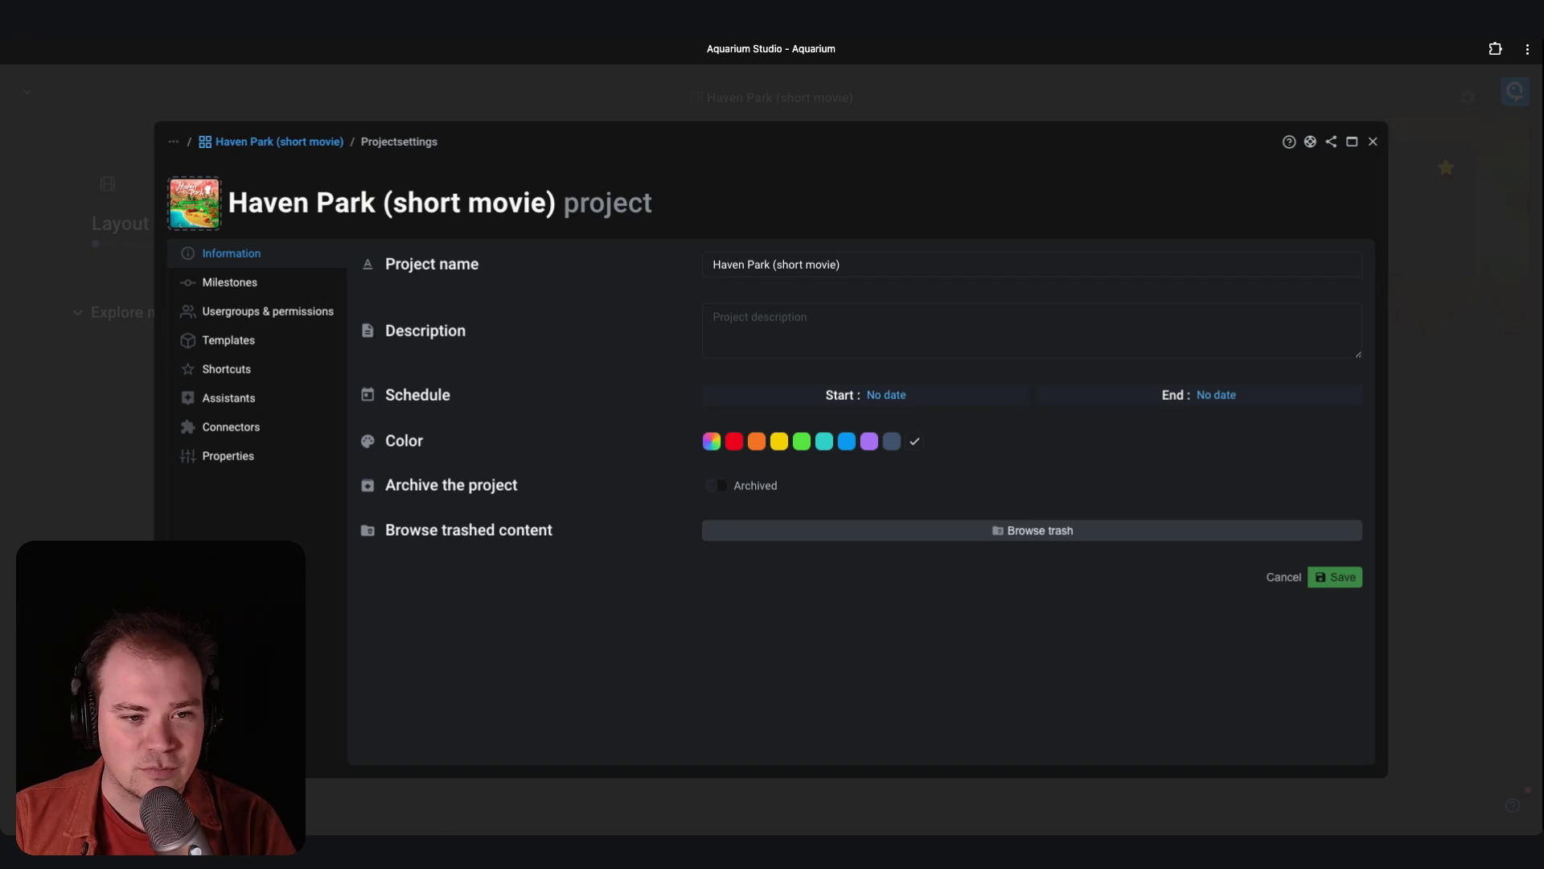
{"action": "left_click", "coordinate": [275, 314]}
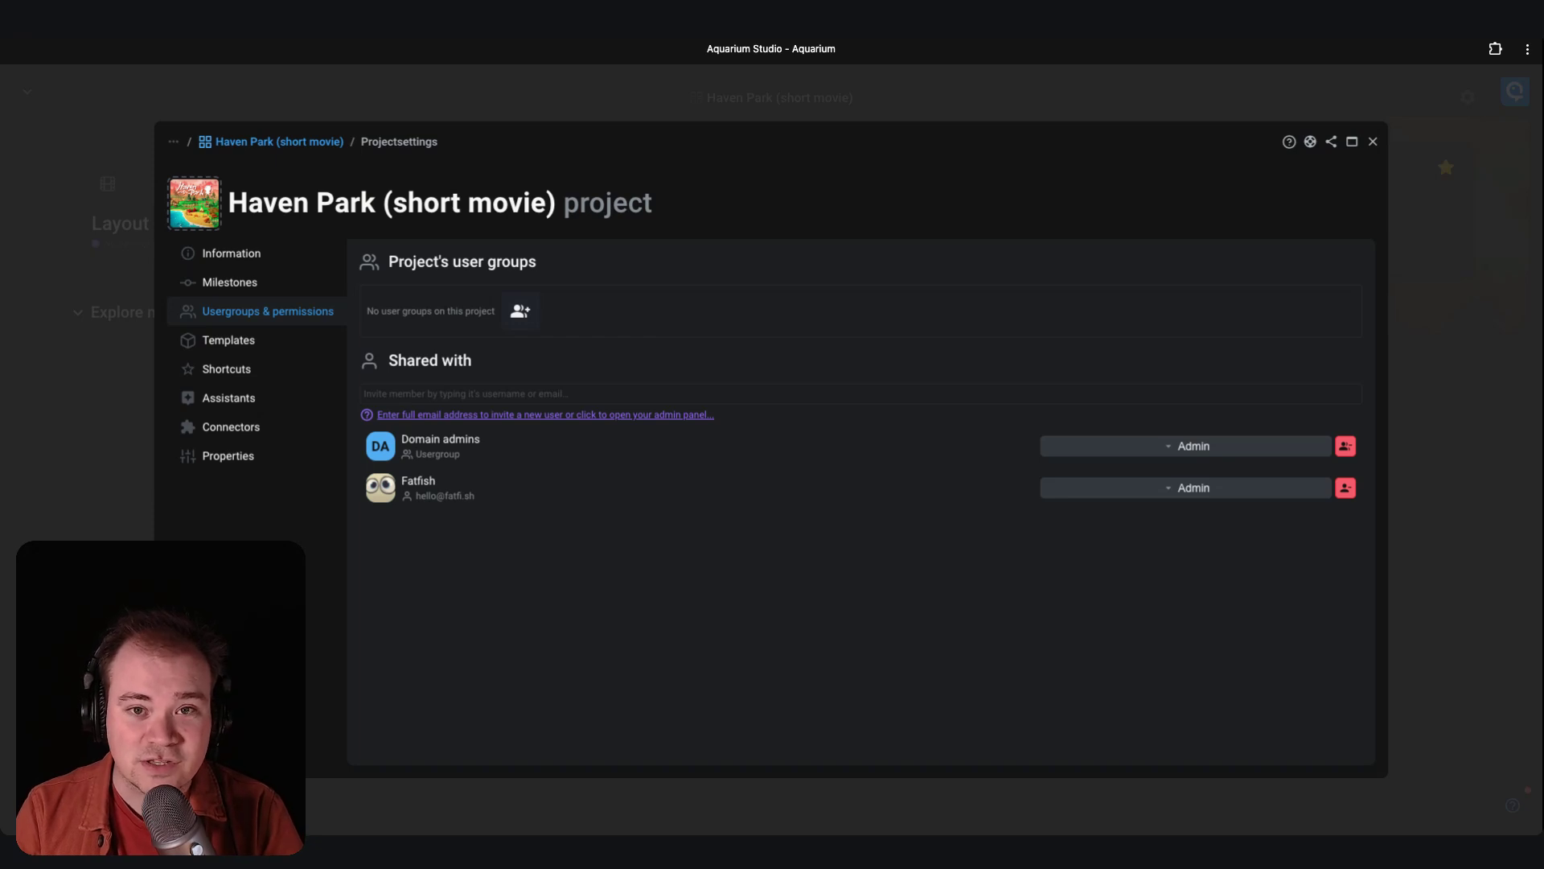
Add the default task statuses in the project properties, inspecting the WIP status and the version statuses.
{"action": "left_click", "coordinate": [254, 454]}
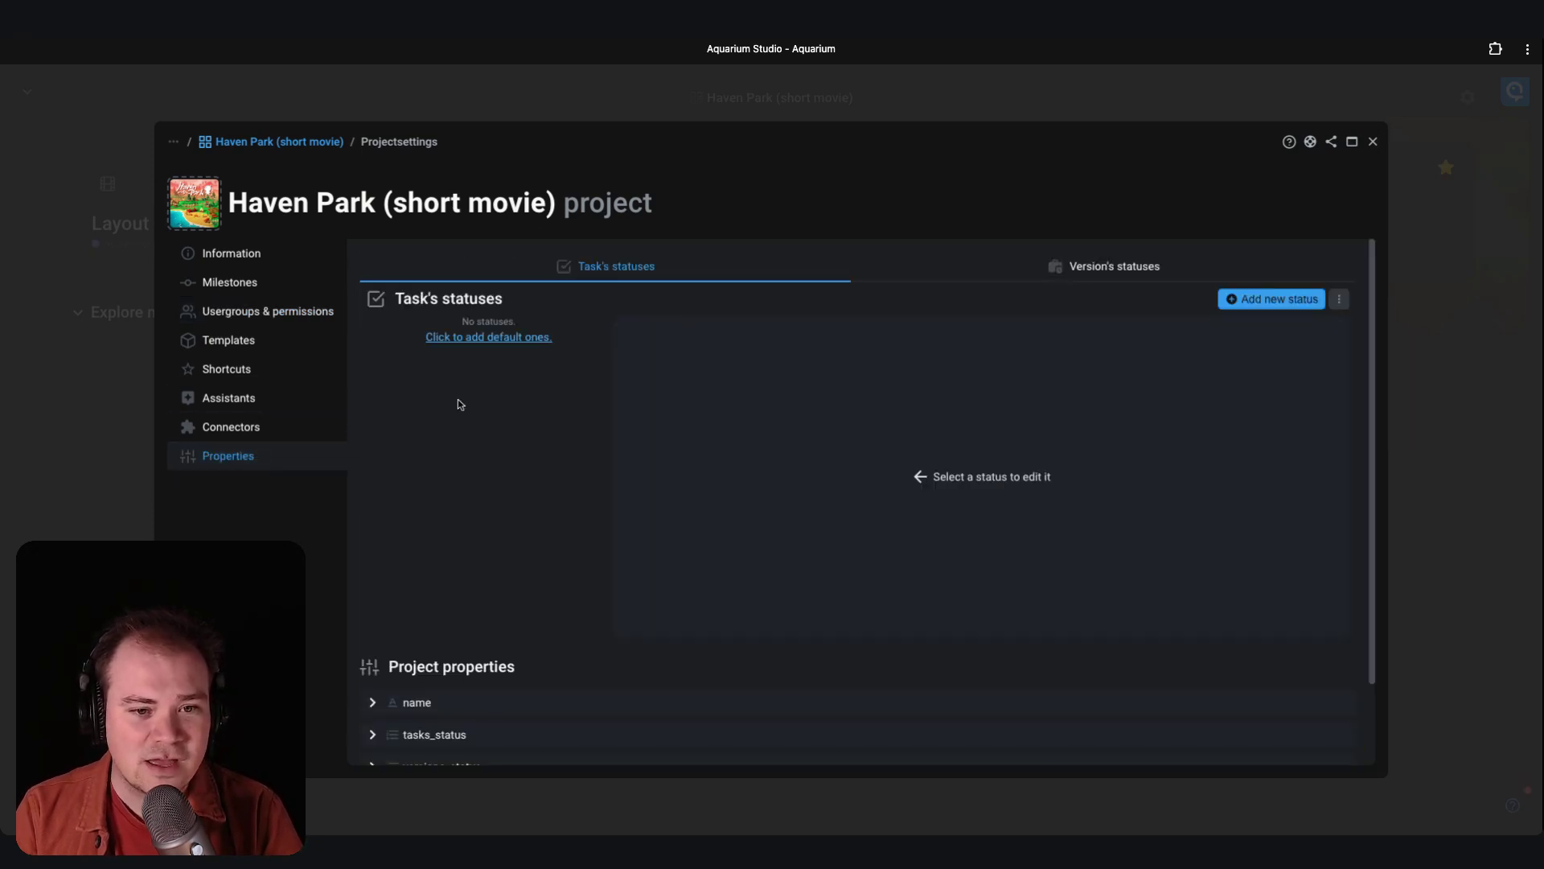
{"action": "left_click", "coordinate": [510, 337]}
{"action": "left_click", "coordinate": [446, 374]}
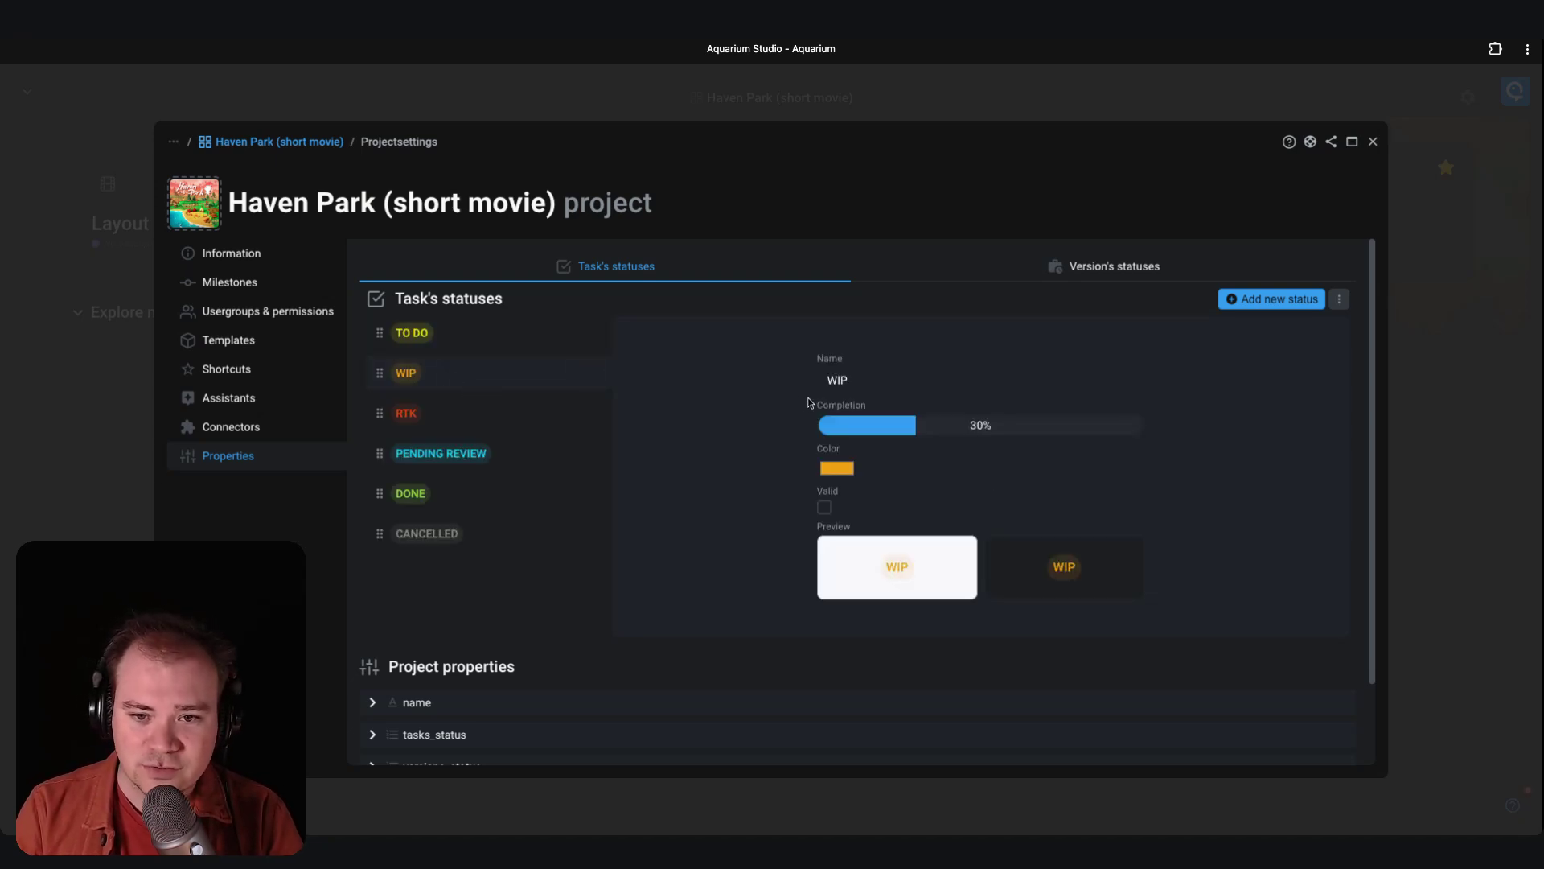
{"action": "left_click", "coordinate": [841, 388]}
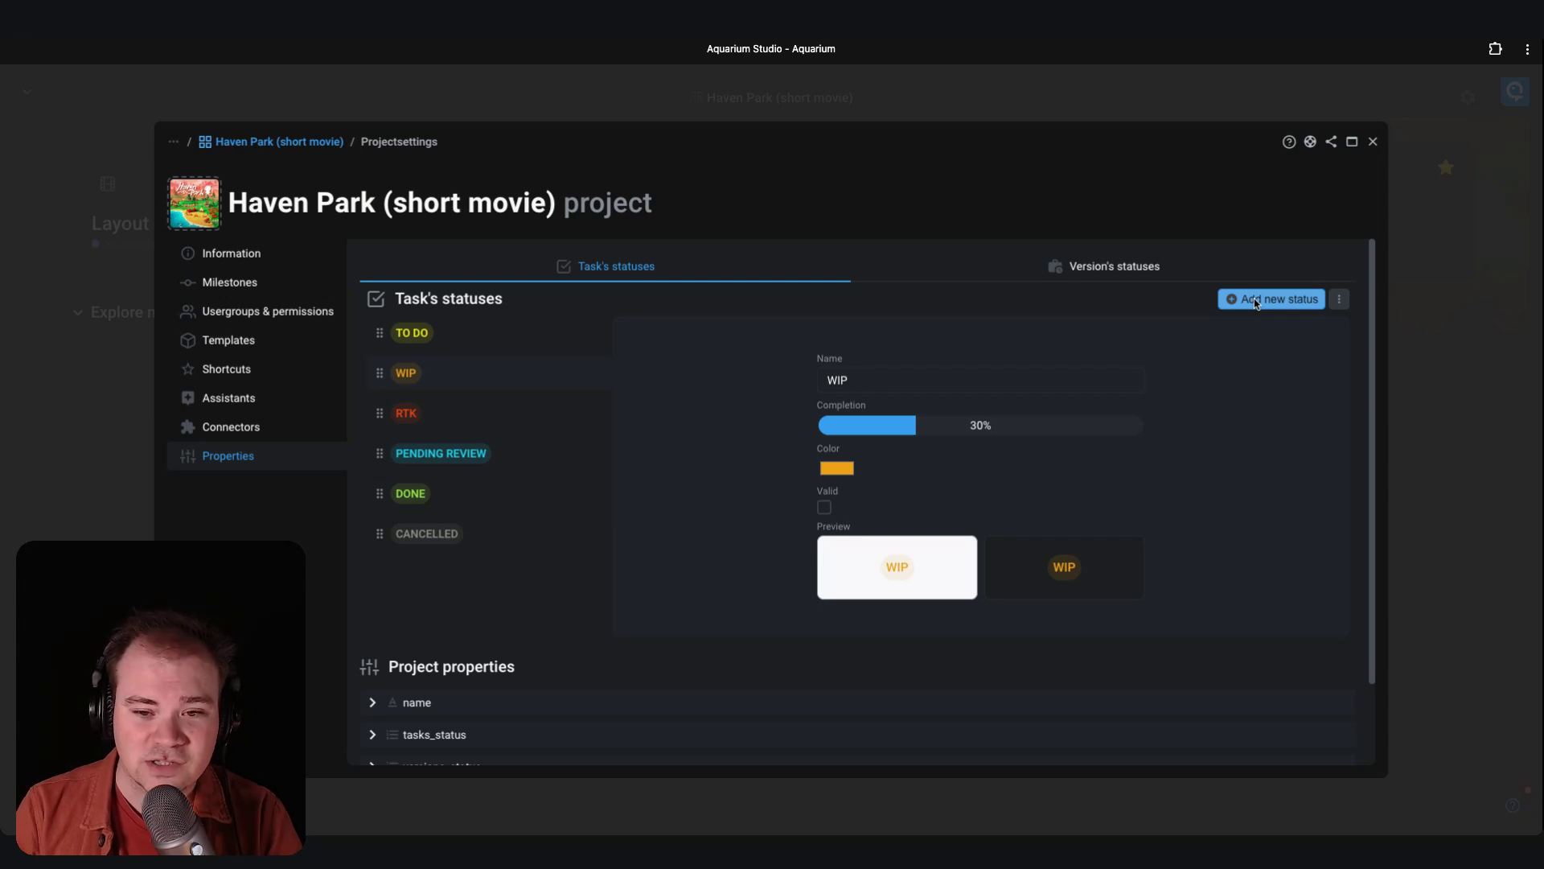
{"action": "left_click", "coordinate": [1147, 273]}
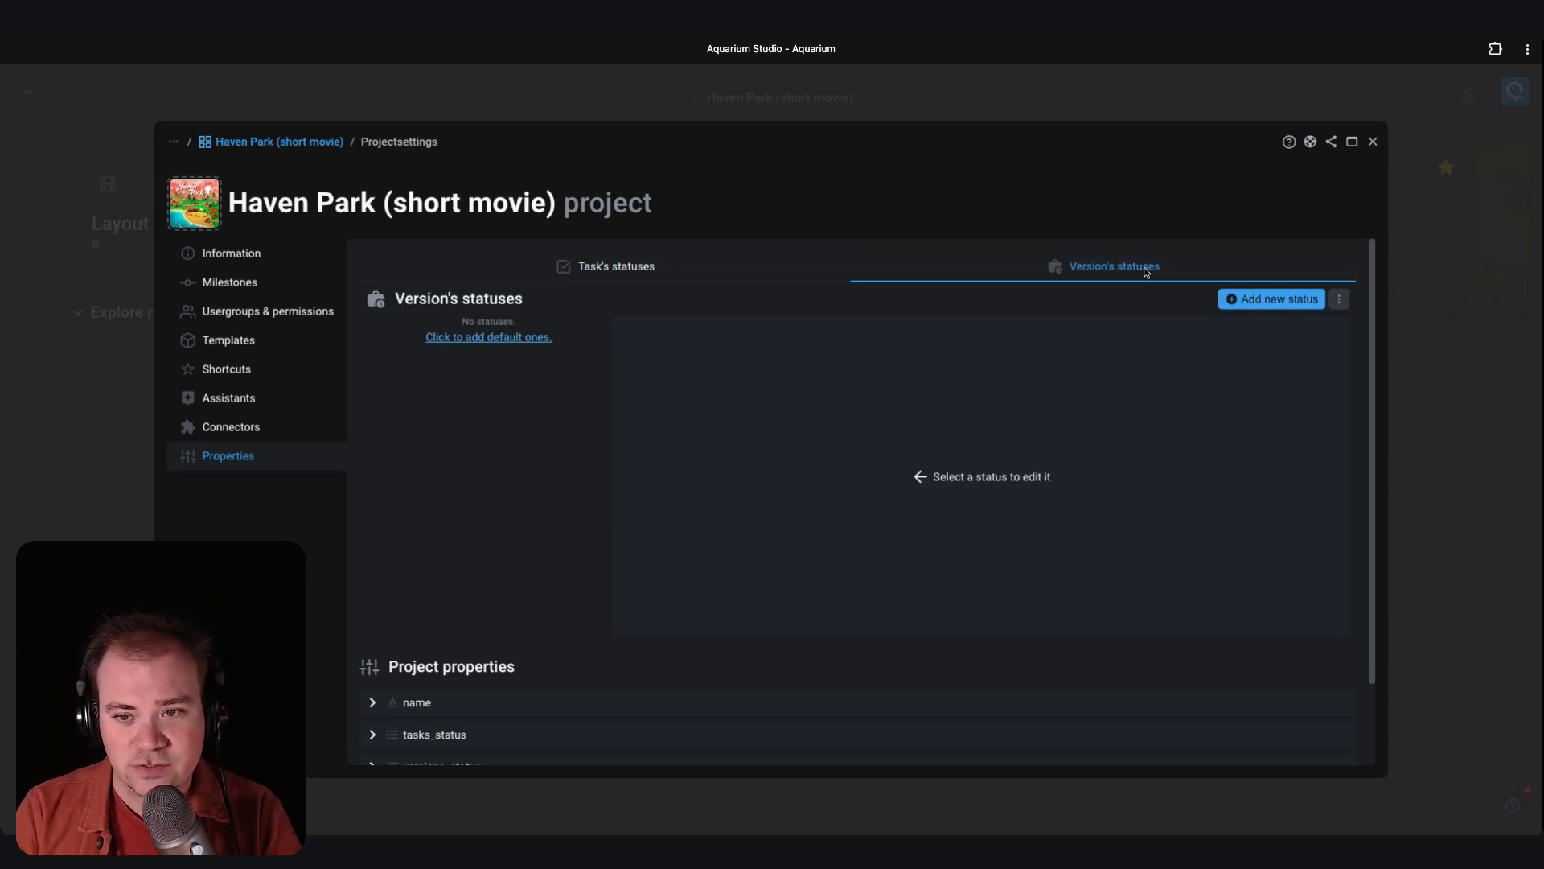